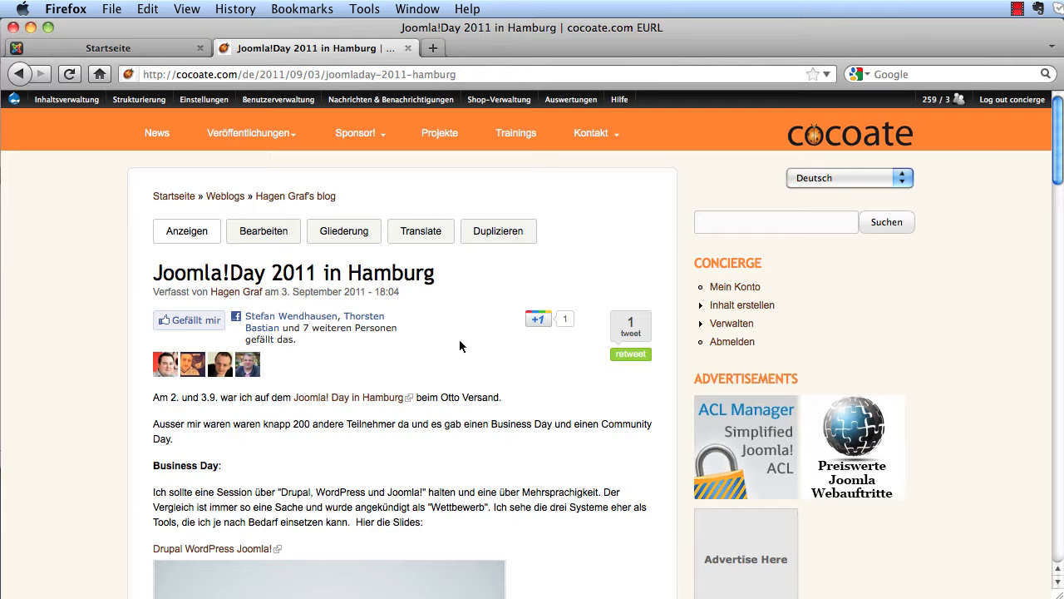
- Scroll the Joomla!Day 2011 in Hamburg post down to the multilingual live demo paragraph
scroll(473, 338, down, 1)
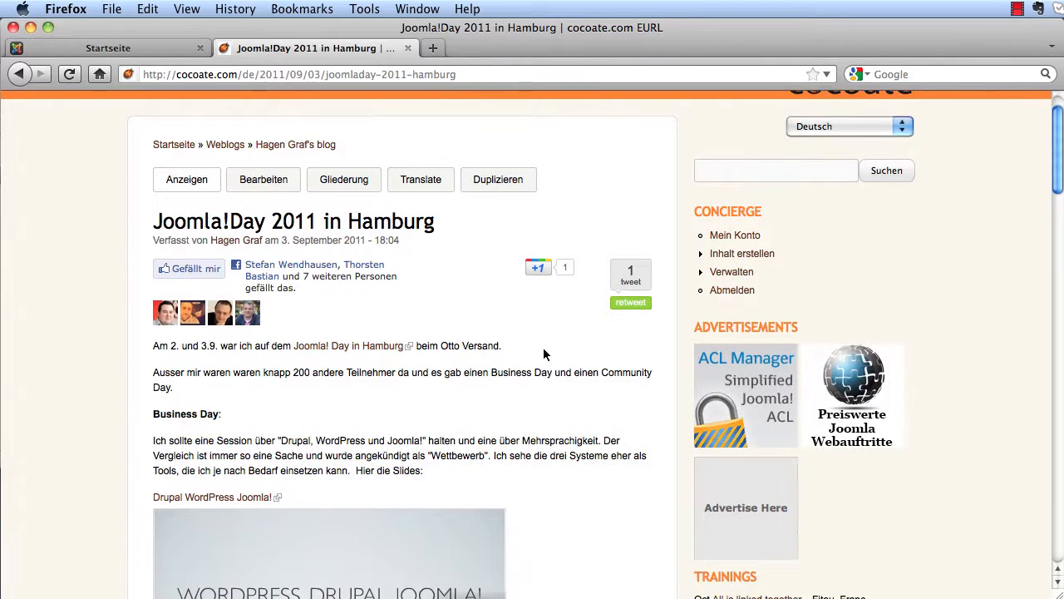
scroll(546, 355, down, 8)
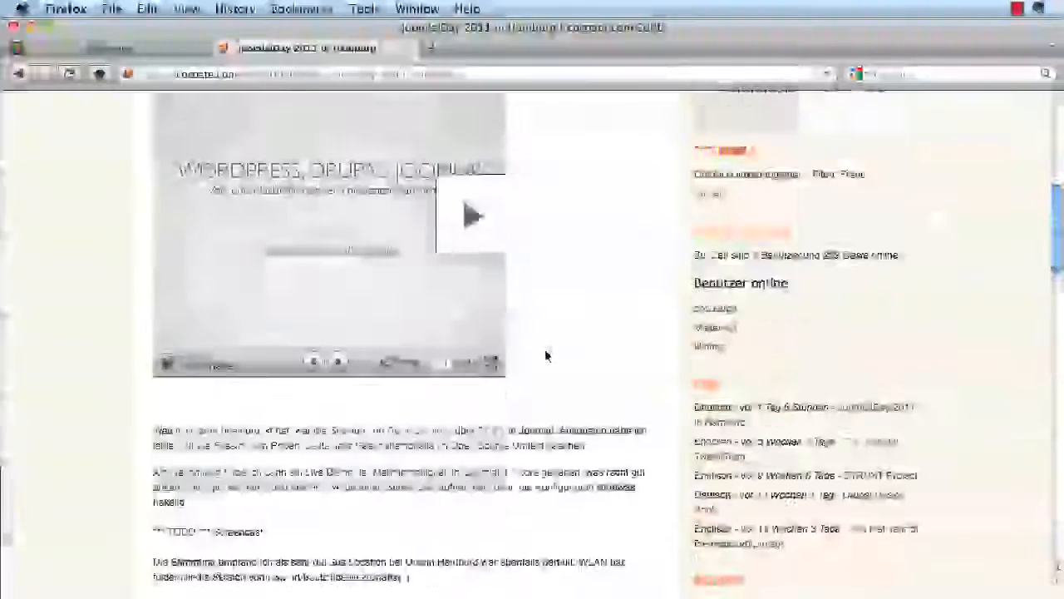
scroll(547, 356, down, 2)
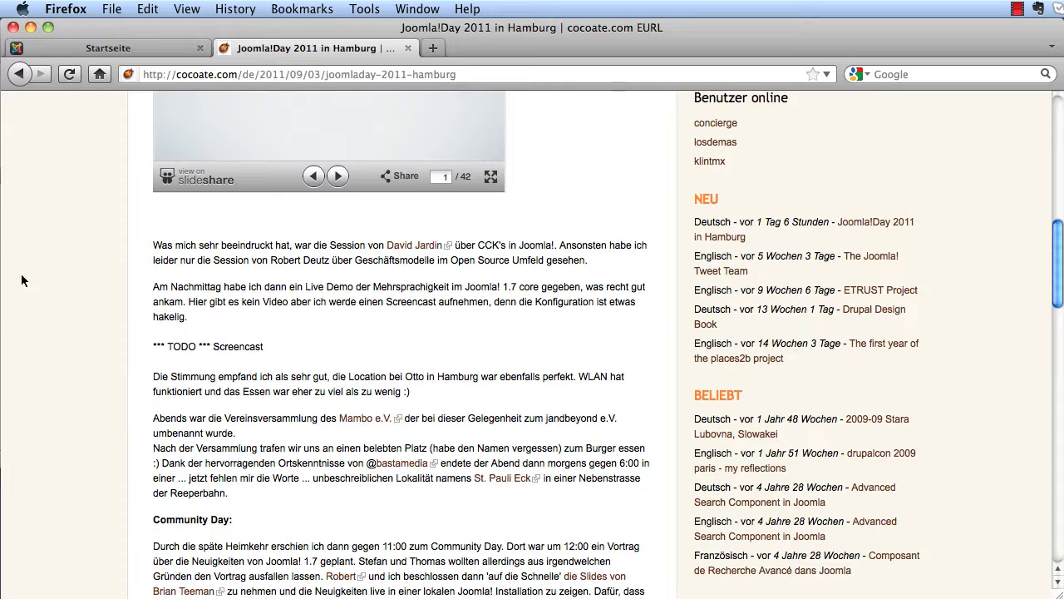
- Switch to the local Joomla site and toggle its home page between English and German
click(74, 47)
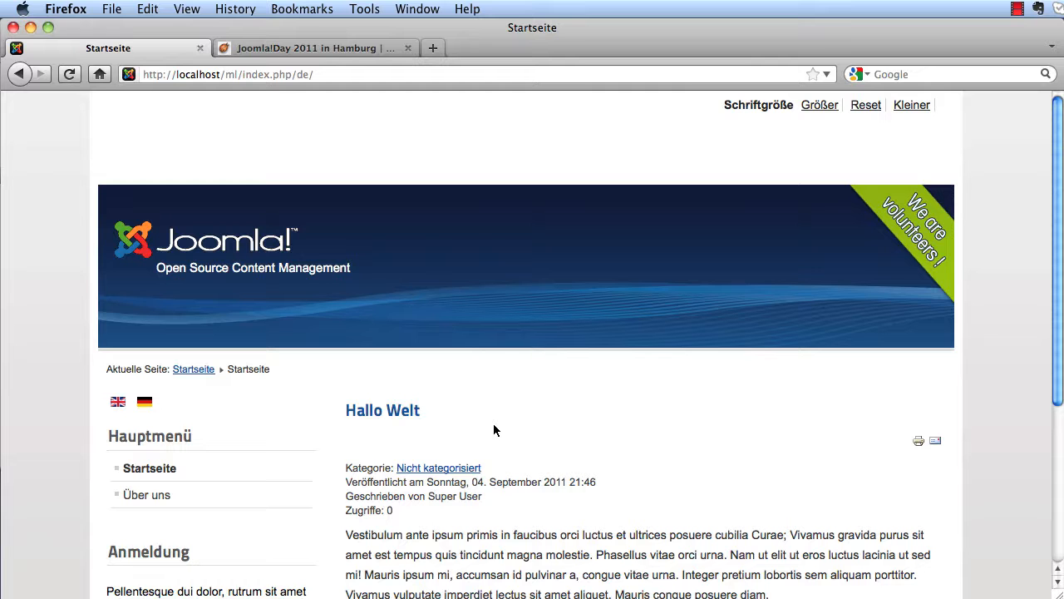
click(130, 407)
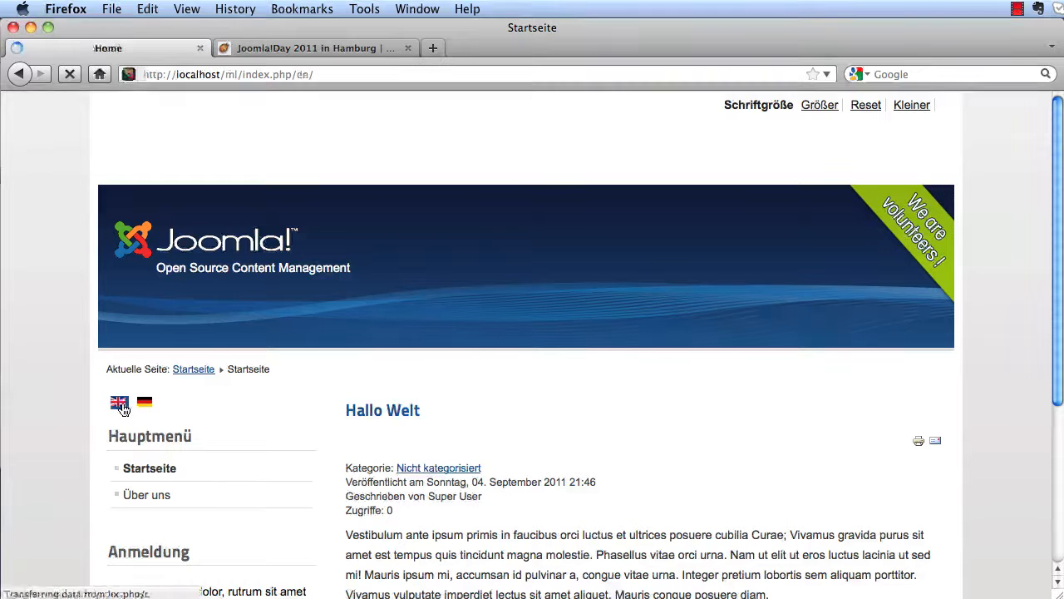
click(143, 406)
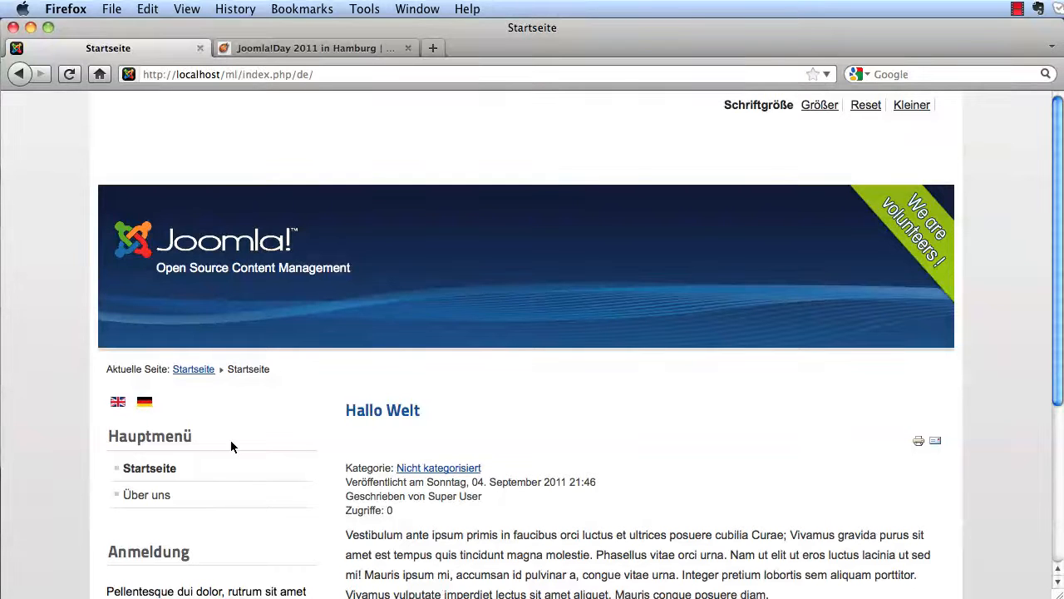
click(118, 404)
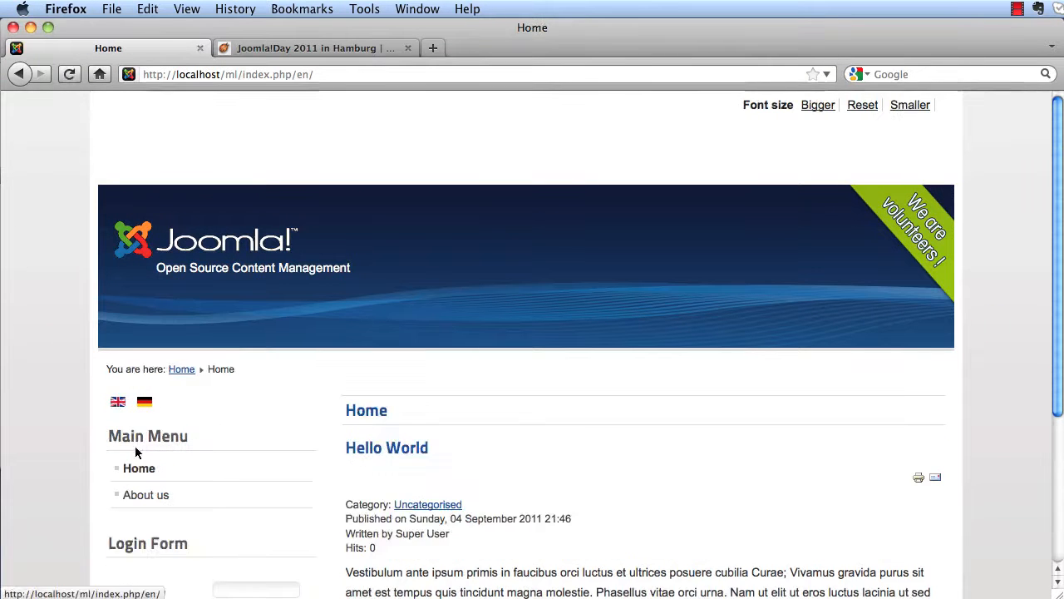
click(143, 411)
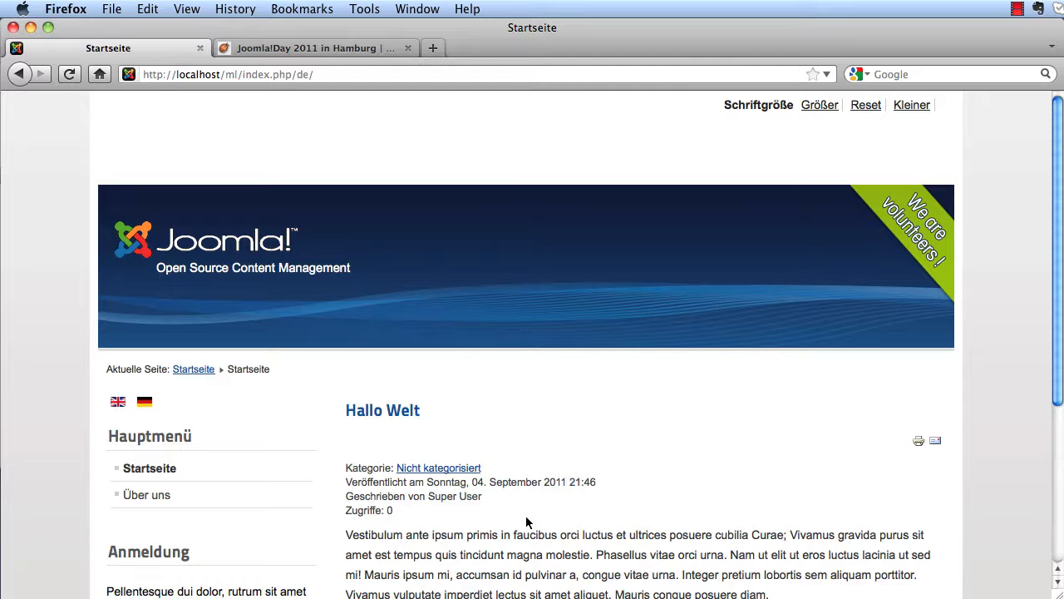
- Open Über uns and switch it between English and German, ending on About us
click(143, 505)
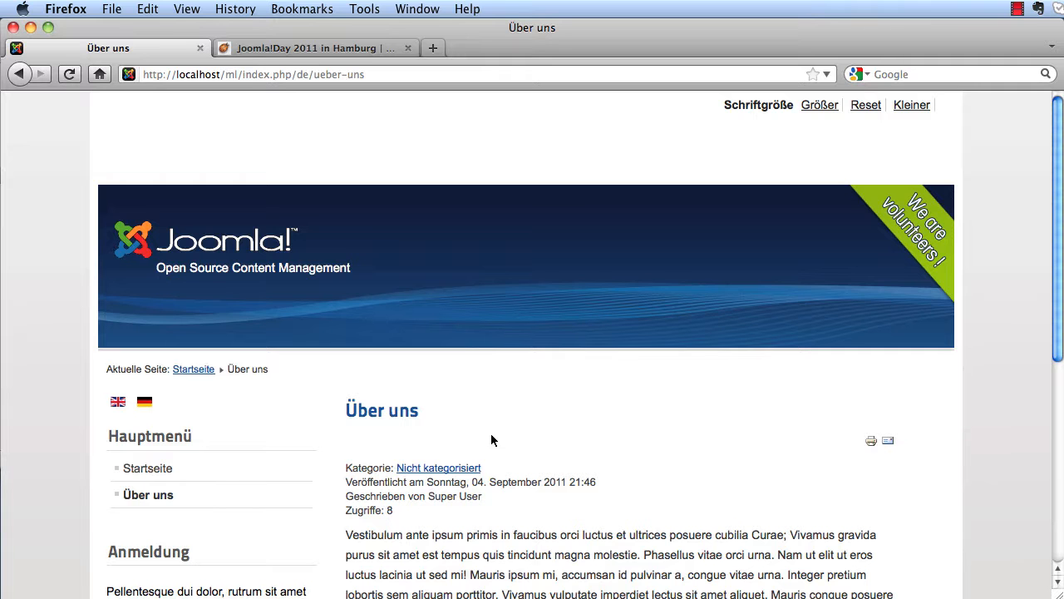
click(119, 403)
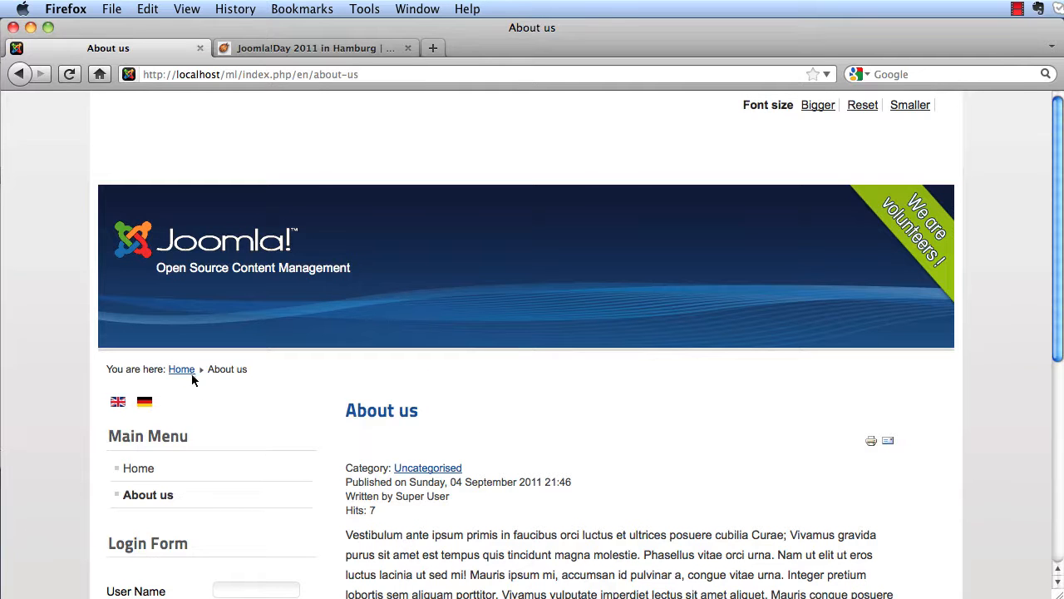
click(145, 405)
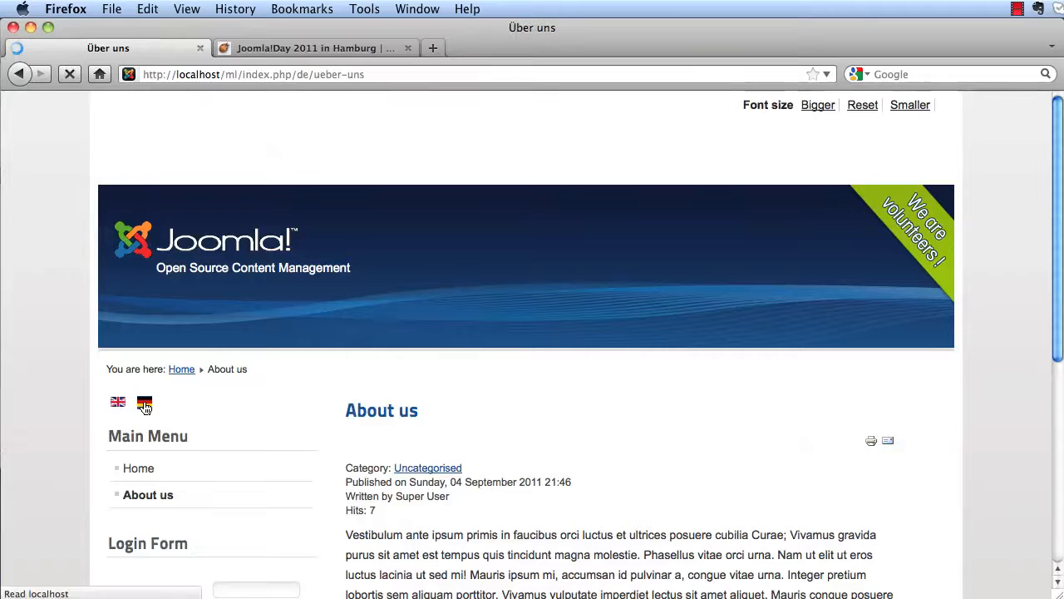
scroll(238, 416, down, 5)
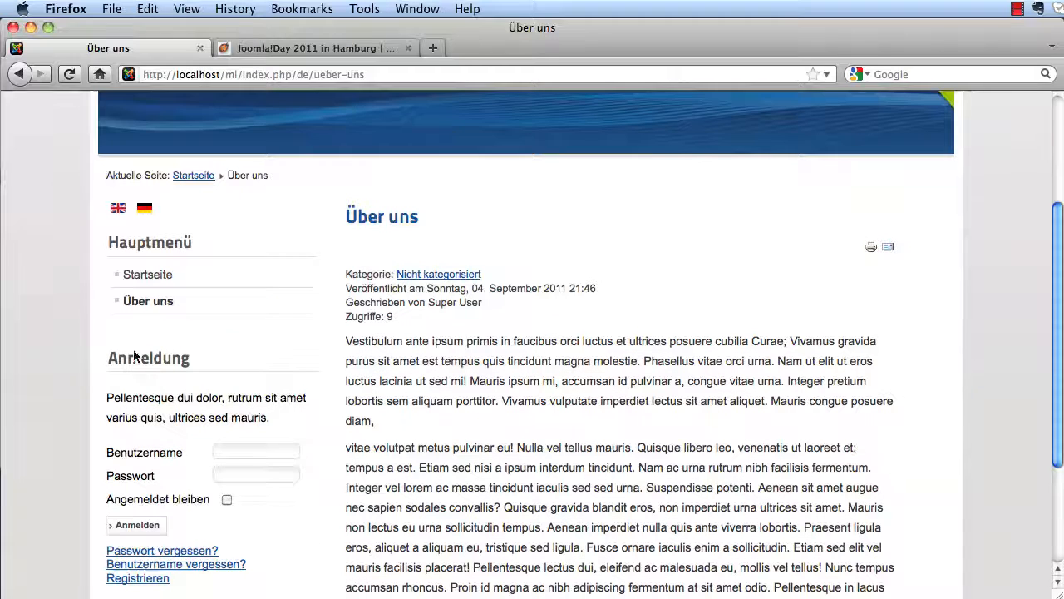
click(117, 214)
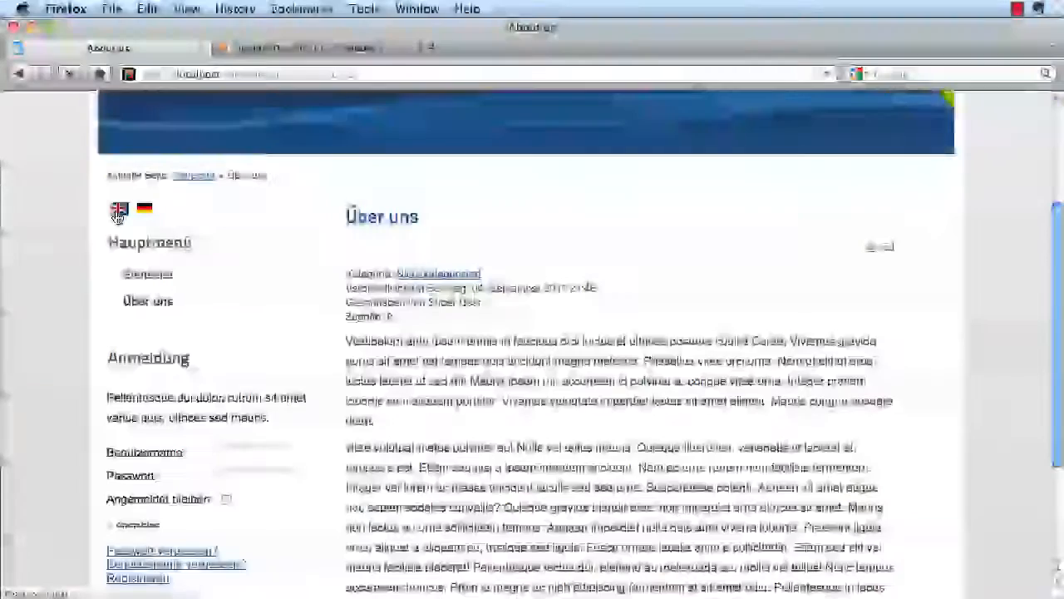
scroll(202, 563, down, 5)
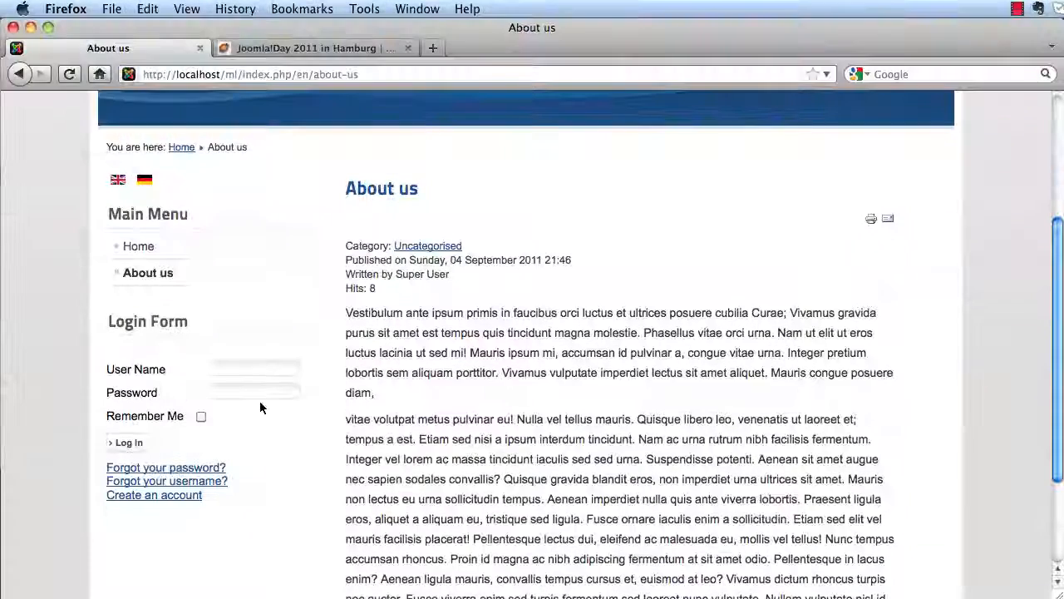
click(231, 75)
drag(244, 75, 531, 127)
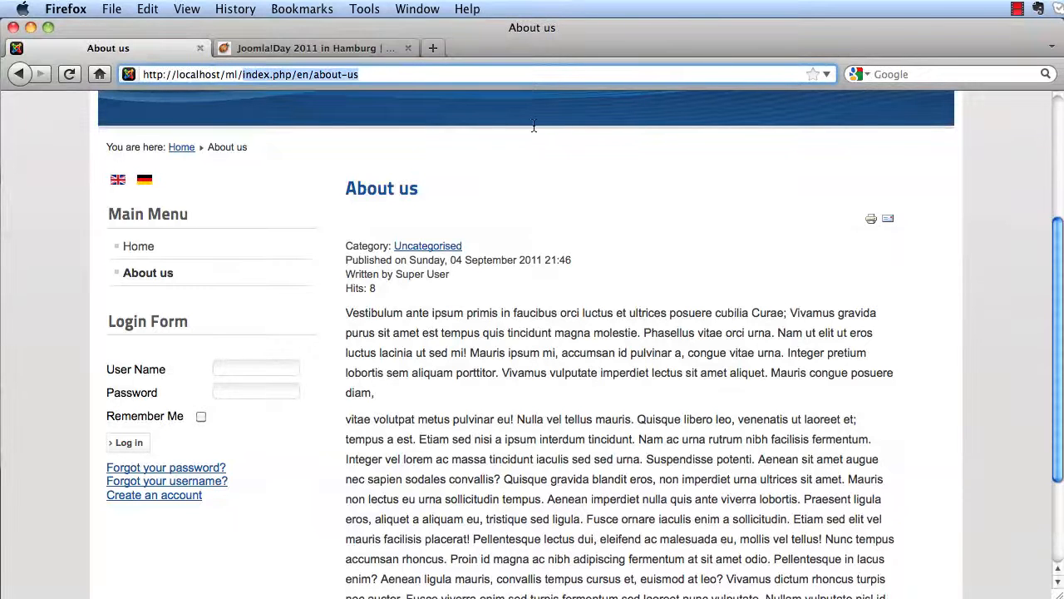
key(BackSpace)
key(Return)
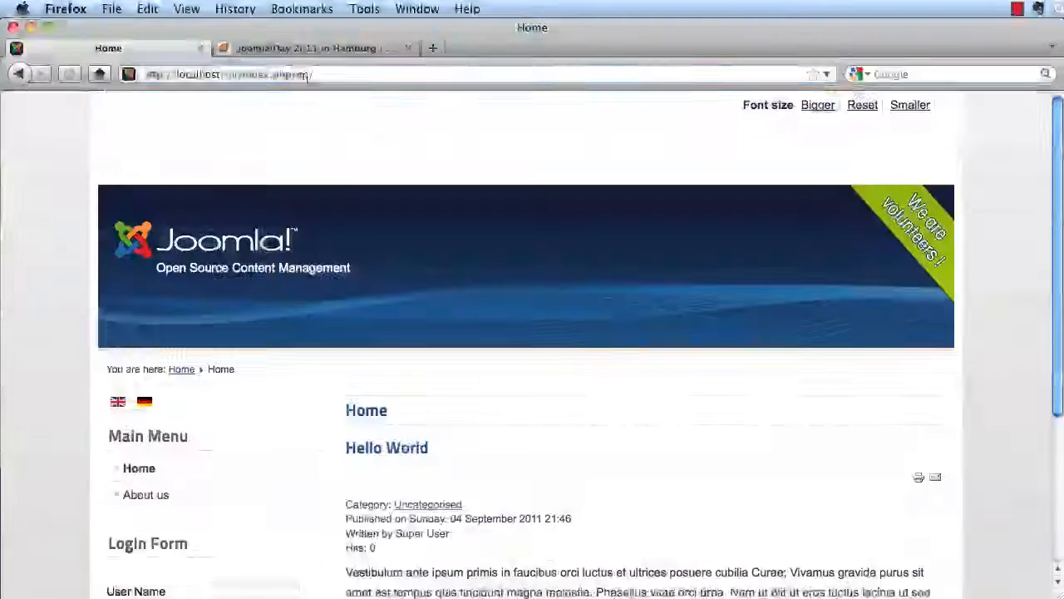
drag(309, 75, 229, 76)
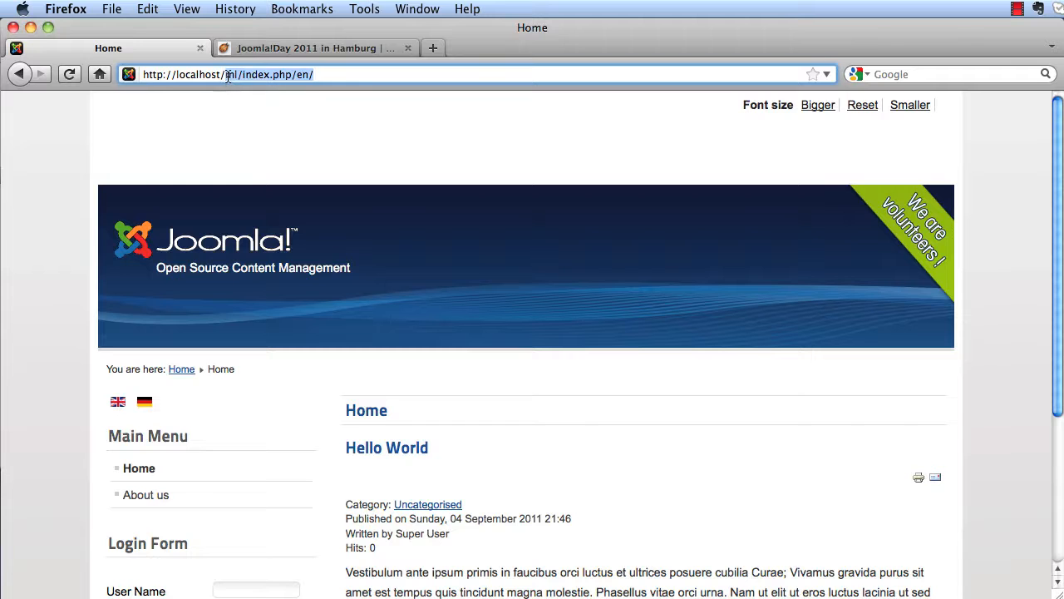
key(BackSpace)
key(Return)
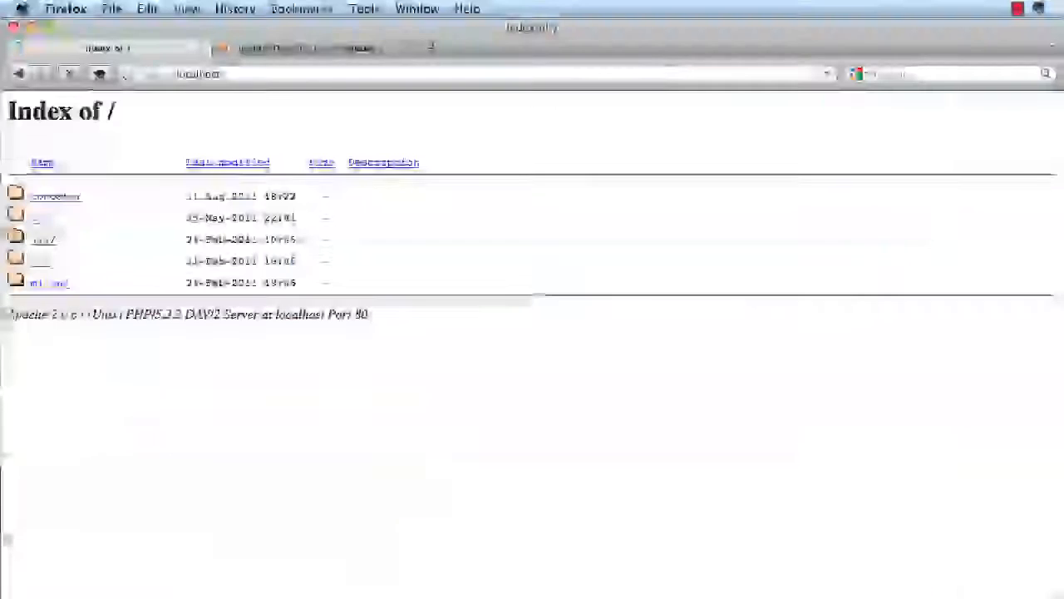
click(49, 284)
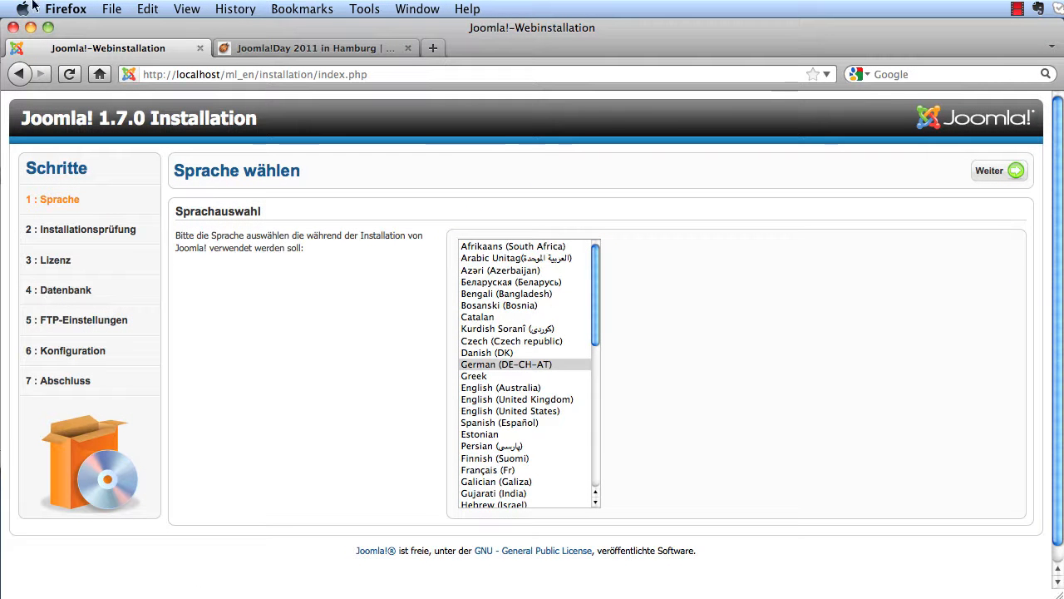
click(249, 49)
- Load jgerman.de in the second tab and open its Joomla! 1.7 auf Deutsch download page
click(245, 74)
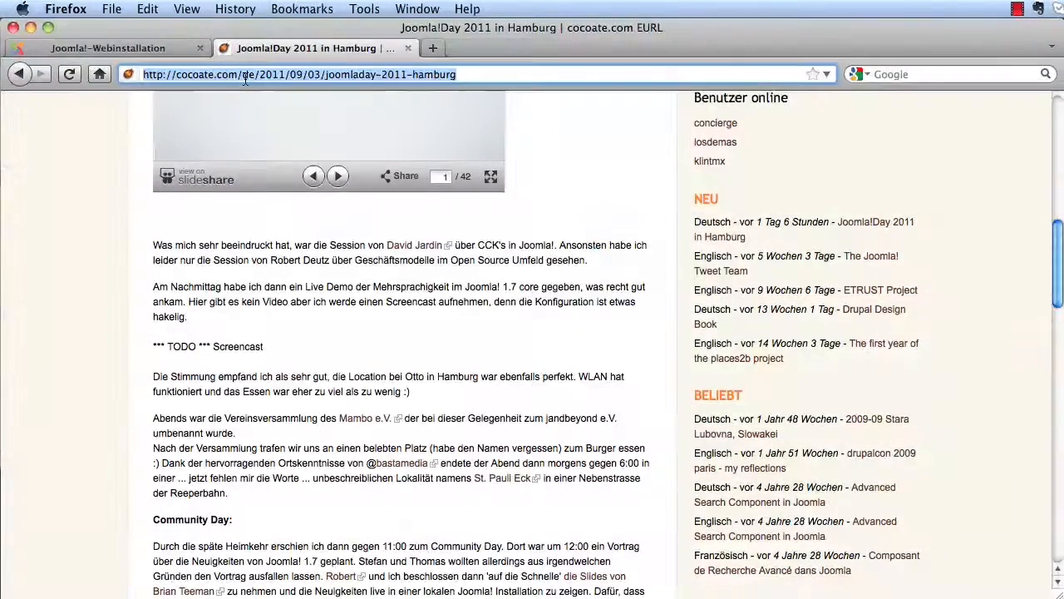
text(jgerm)
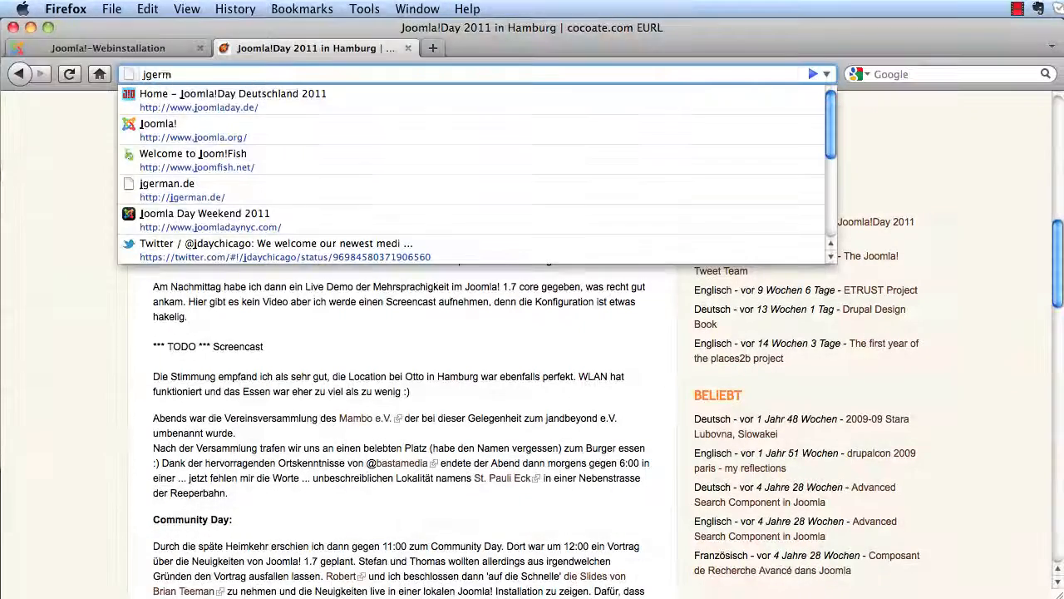
text(an)
key(Down)
key(Return)
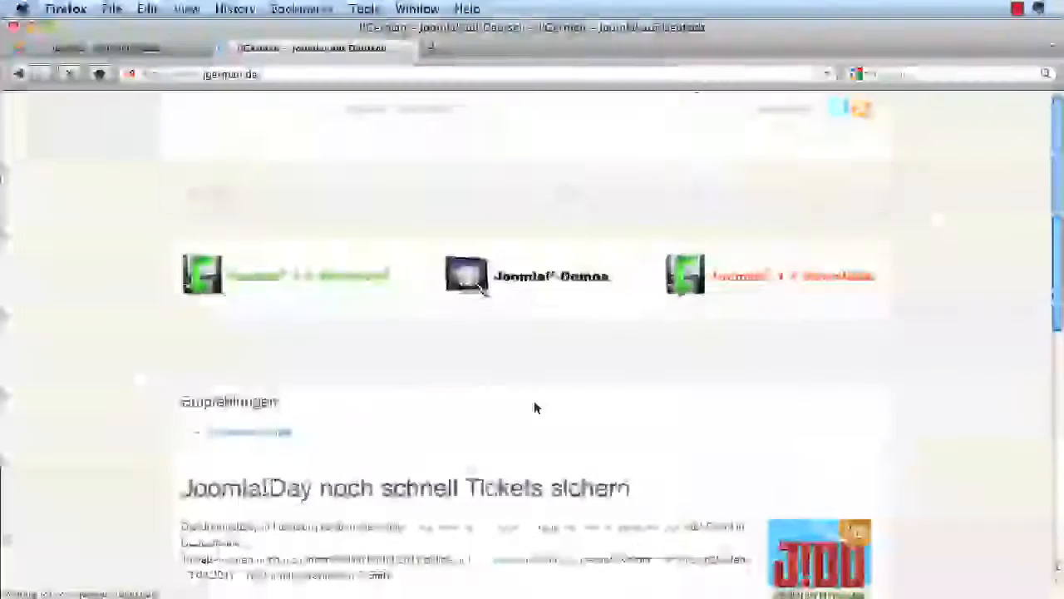
click(747, 276)
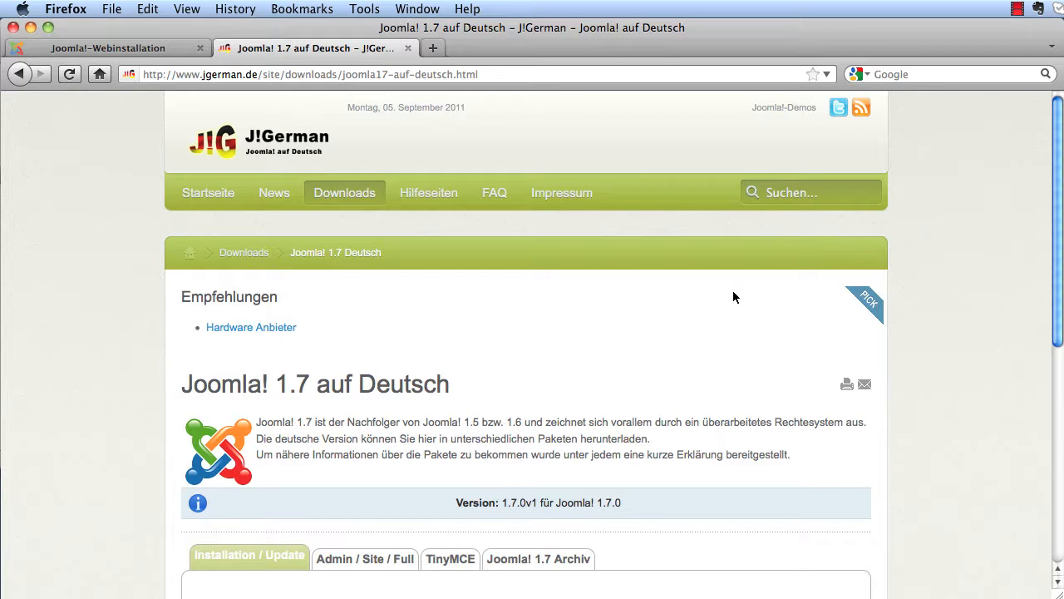
click(102, 47)
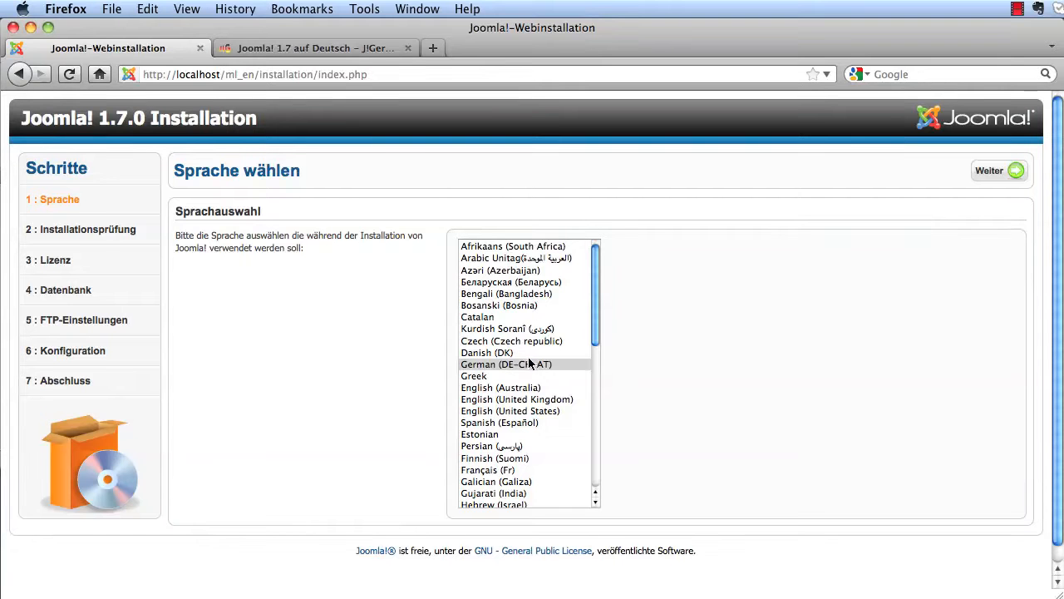
- Choose English (United Kingdom) and advance past the pre-installation check and license
click(517, 401)
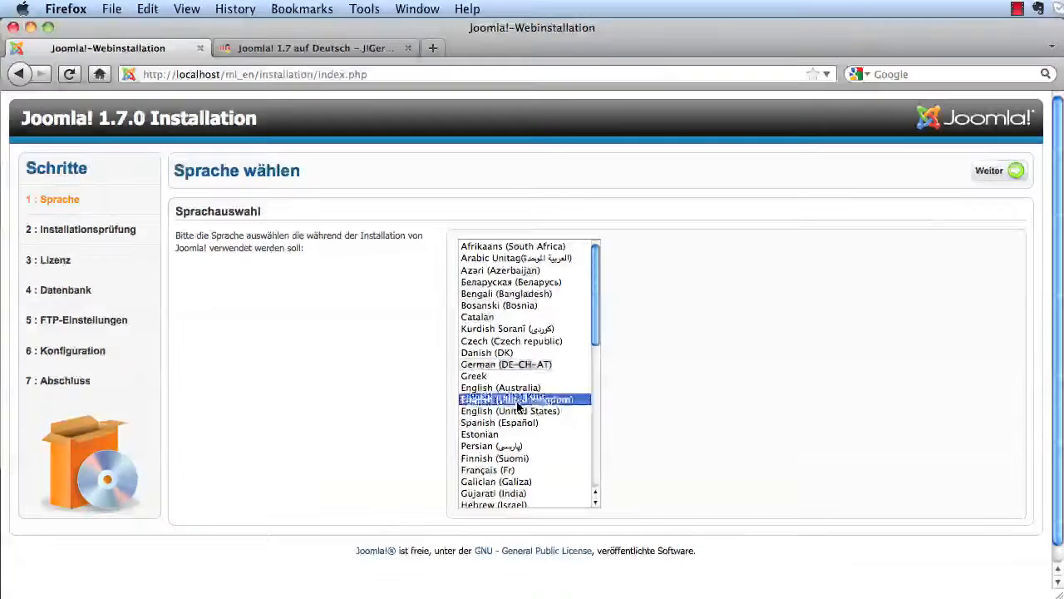
click(987, 181)
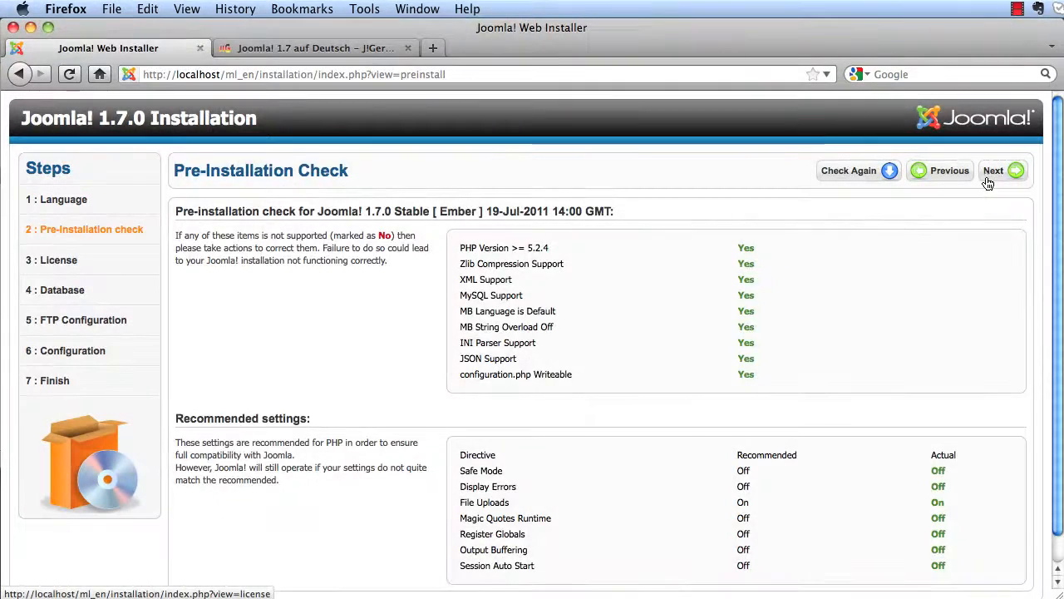
click(988, 183)
click(993, 182)
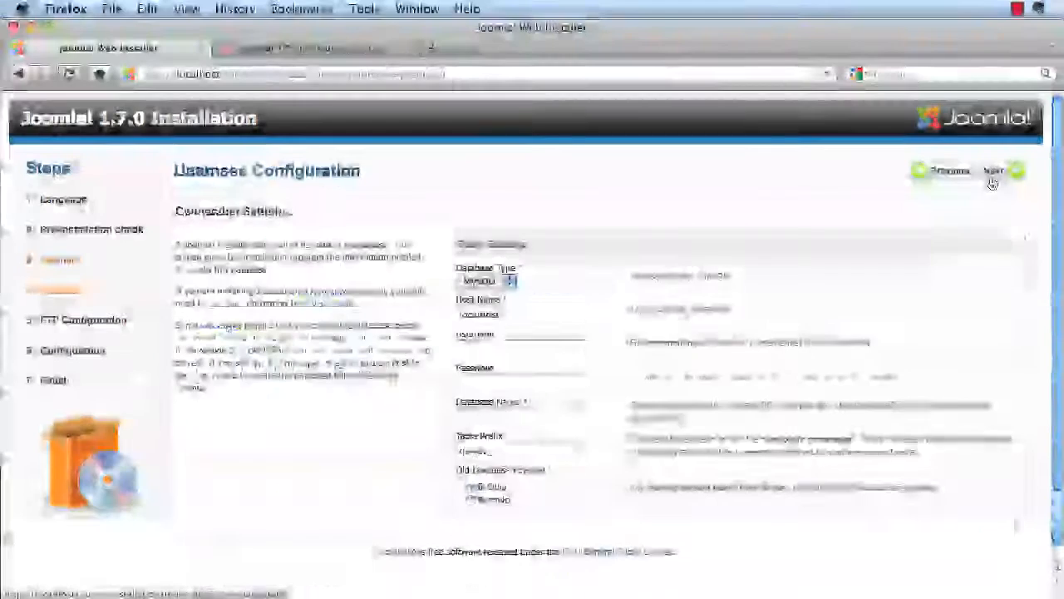
- Enter database user root, the password and database name ml_en, and submit
click(515, 345)
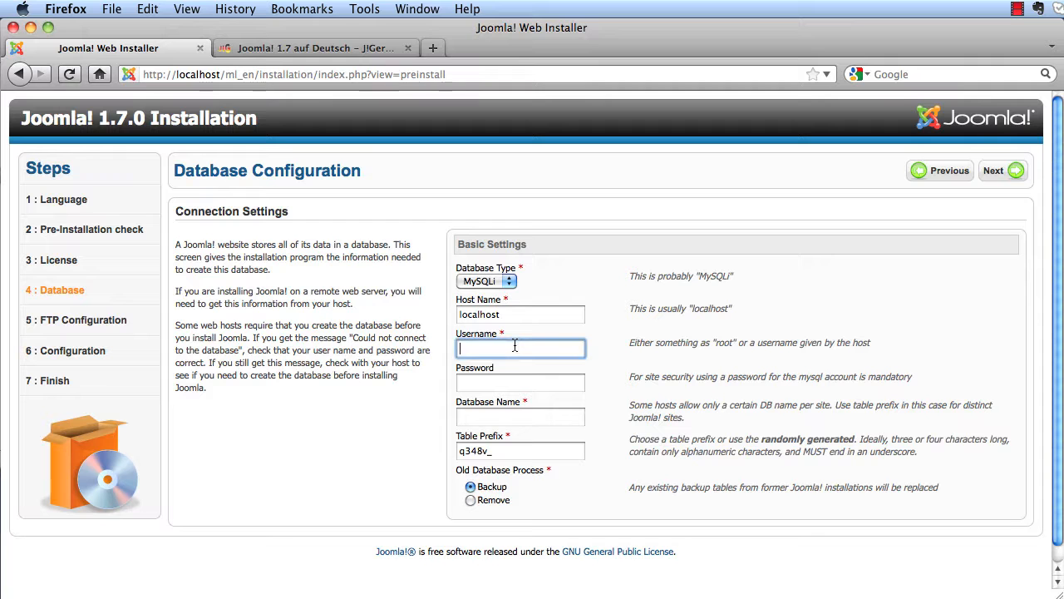
text(root)
key(Tab)
text(••••)
key(Tab)
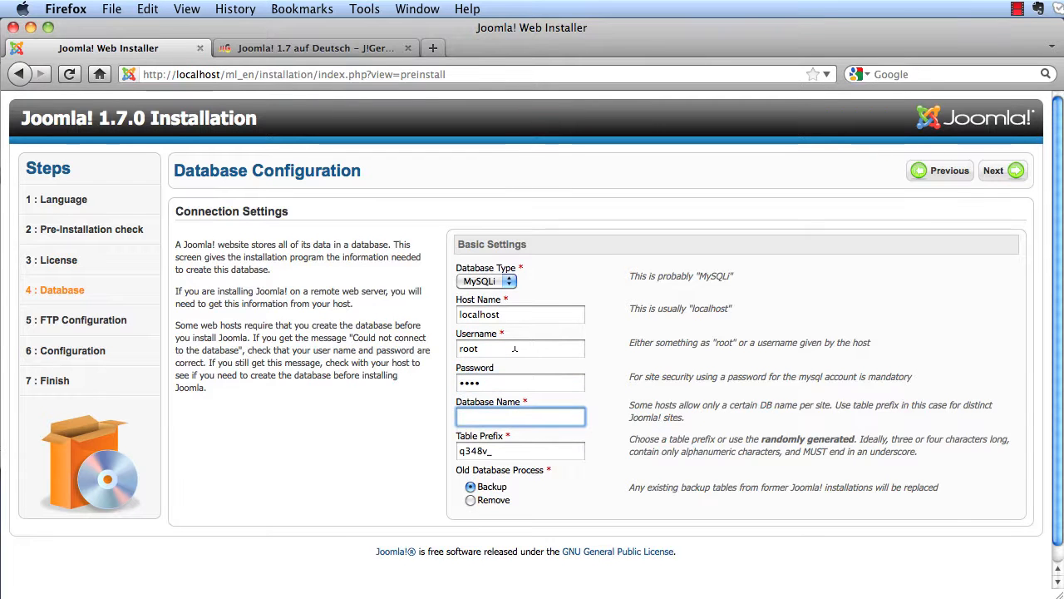
text(ml_en)
click(999, 178)
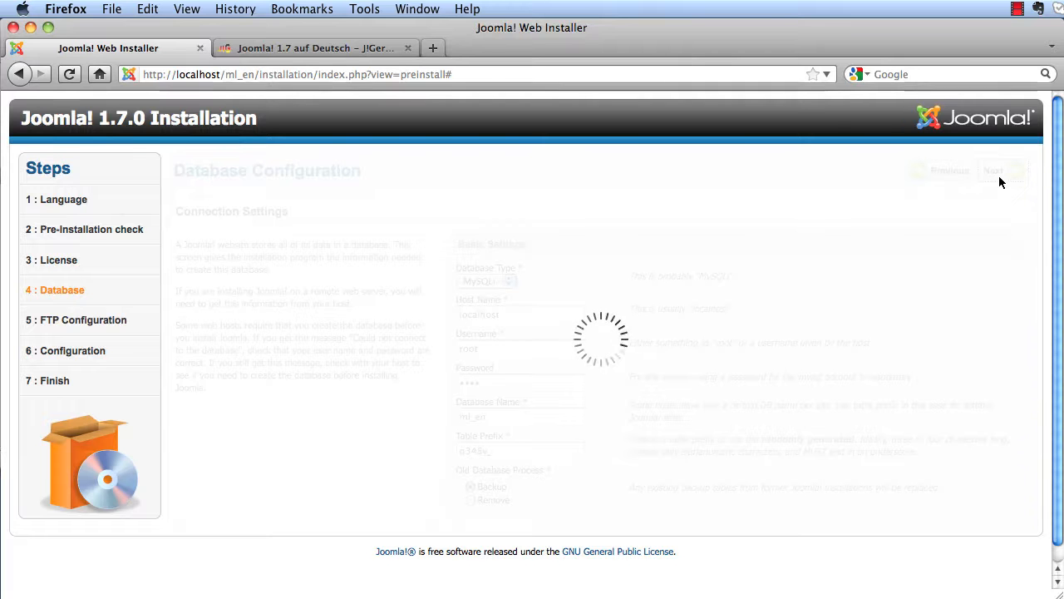
- Skip FTP and enter site name 'Multi Language Joomla!', the admin e-mail and admin password
click(1001, 181)
click(660, 264)
text(ml)
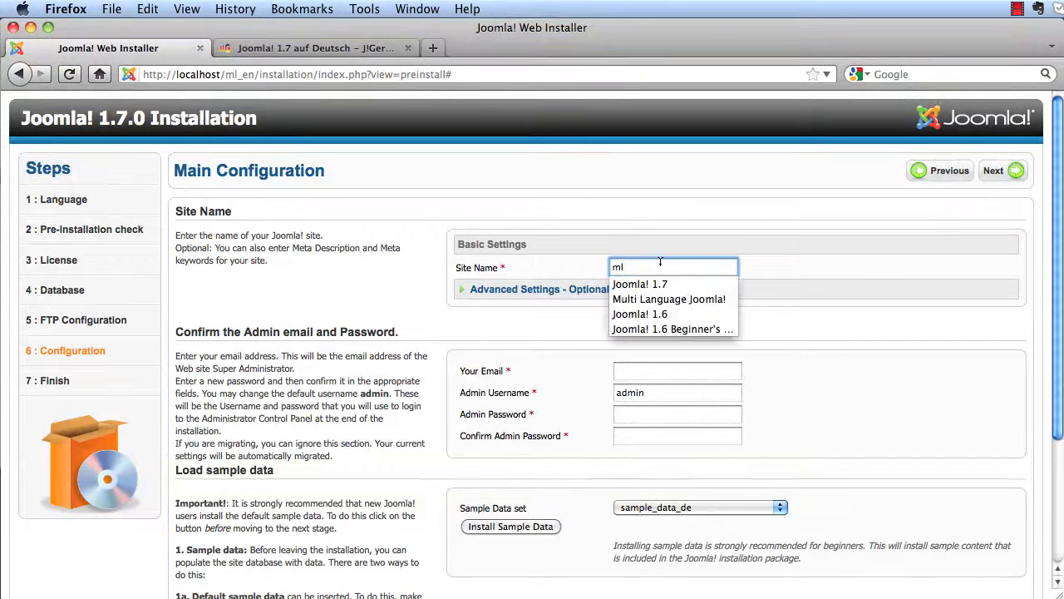
click(672, 300)
click(649, 372)
text(hagen)
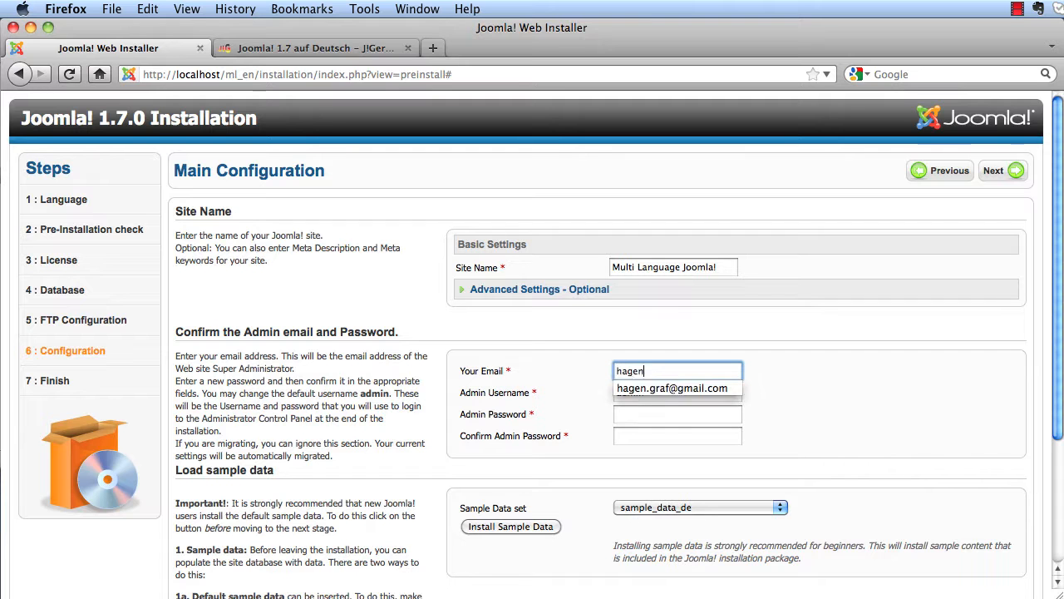
click(656, 389)
click(646, 414)
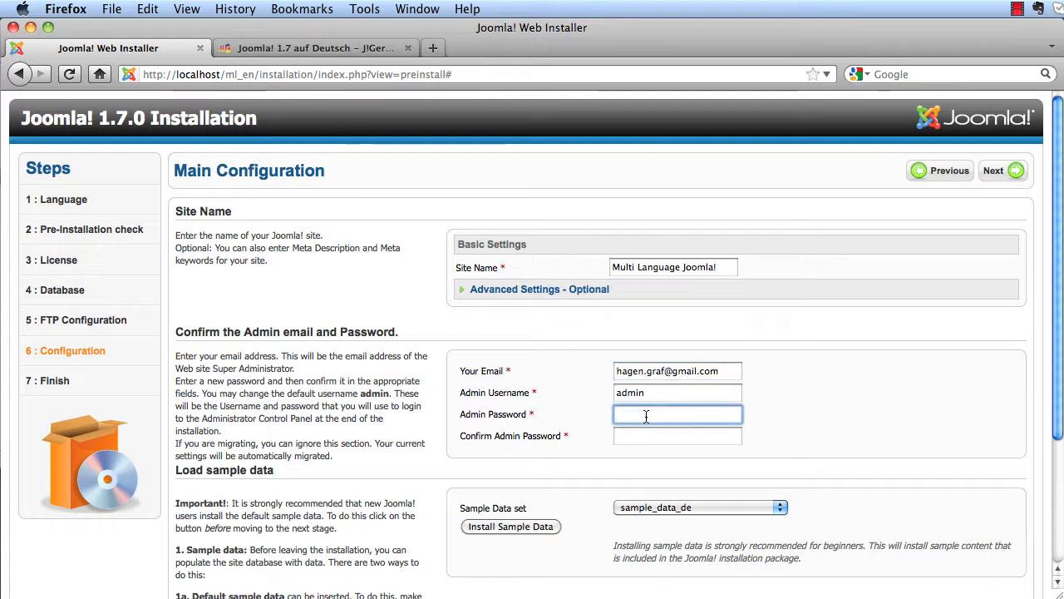
text(admin)
key(Tab)
text(ad)
click(842, 447)
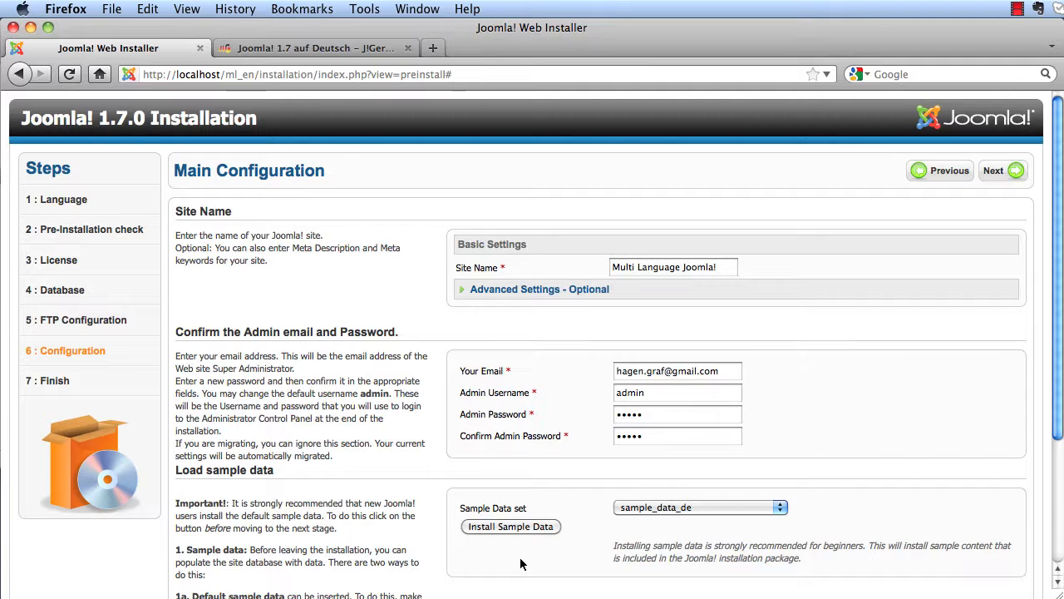
- Finish the installation, remove the installation folder, and open the Administrator login
click(995, 172)
click(722, 388)
click(944, 175)
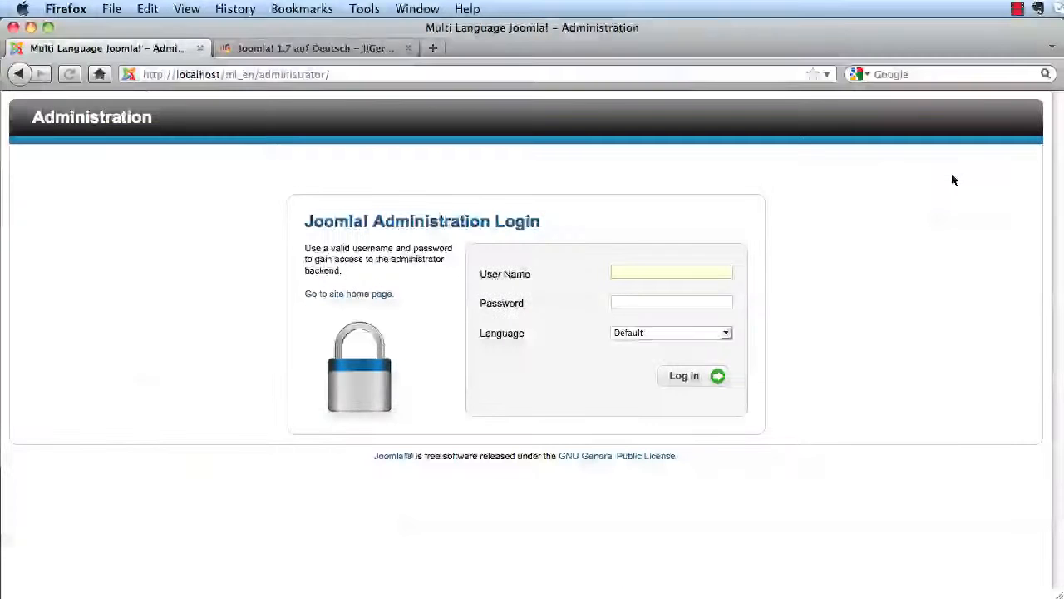
- Log in to the Joomla! administrator with the admin account
click(690, 273)
text(admin)
key(Tab)
key(Return)
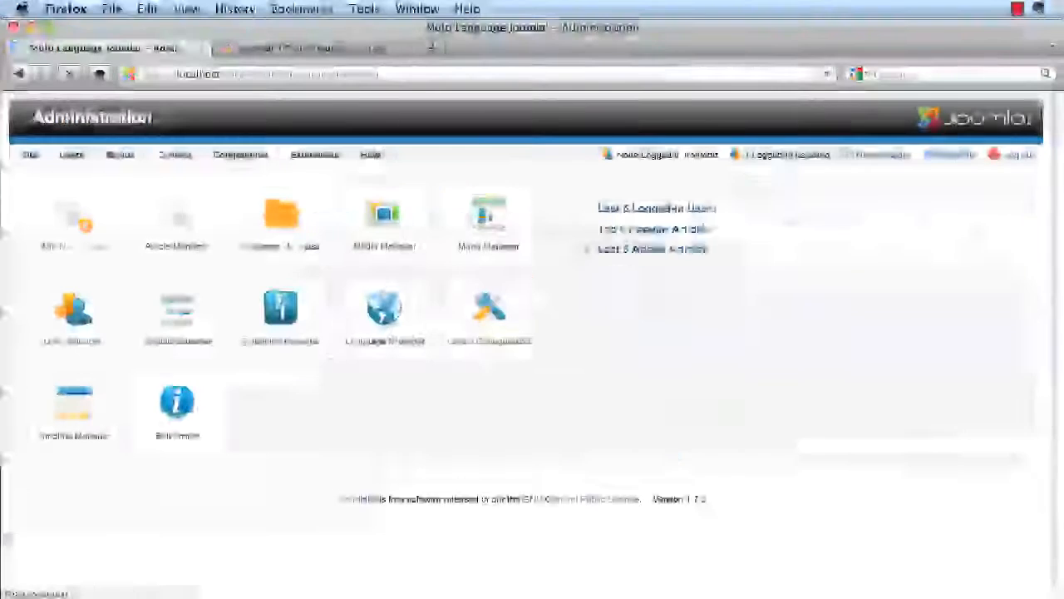
- Open the new site's frontend Home page in a new tab and close the J!German tab
click(952, 155)
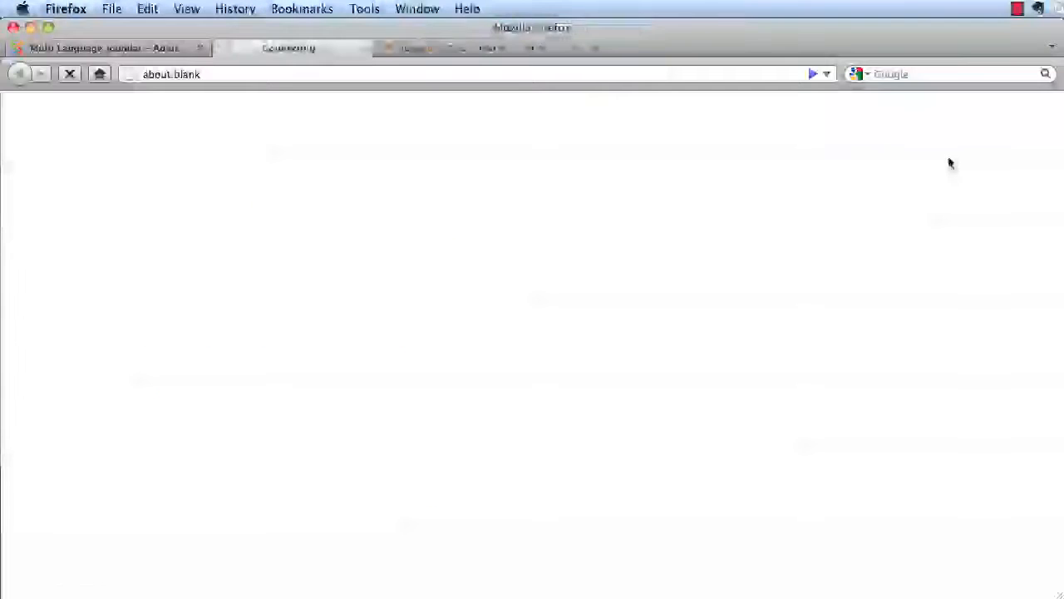
click(510, 49)
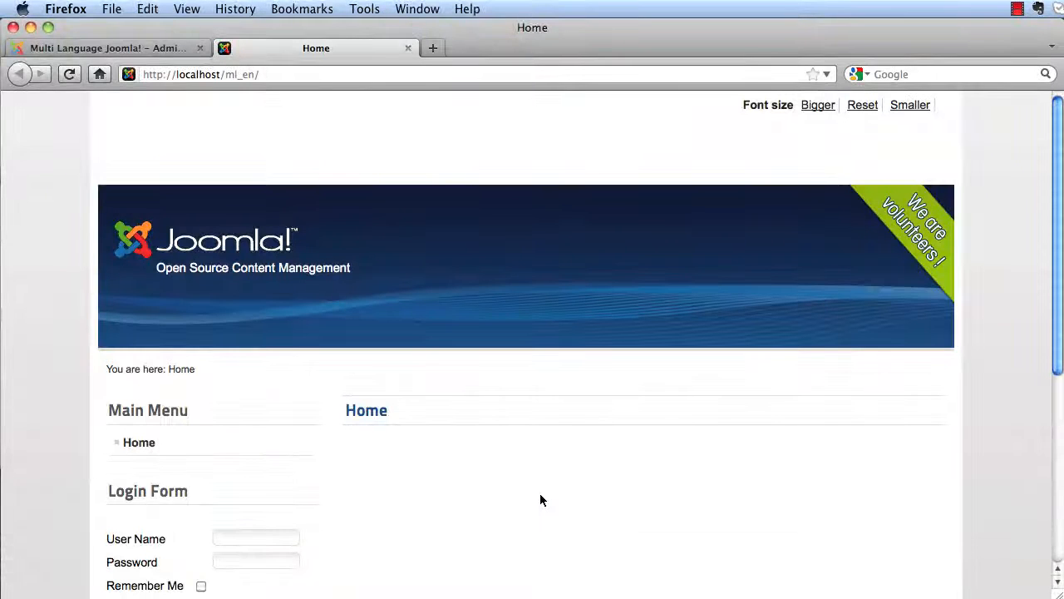
scroll(490, 446, down, 5)
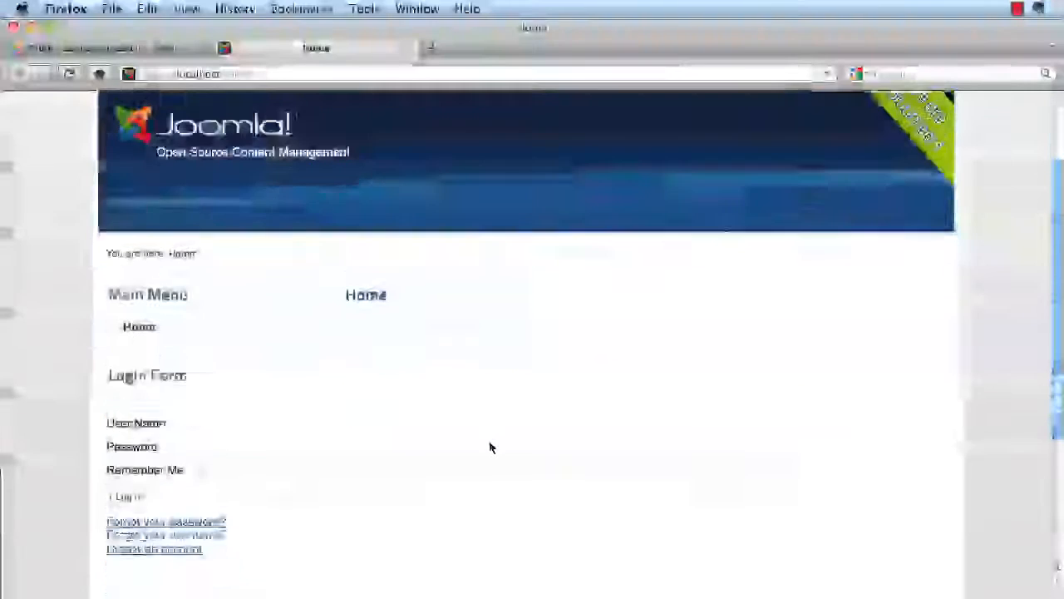
scroll(490, 447, up, 5)
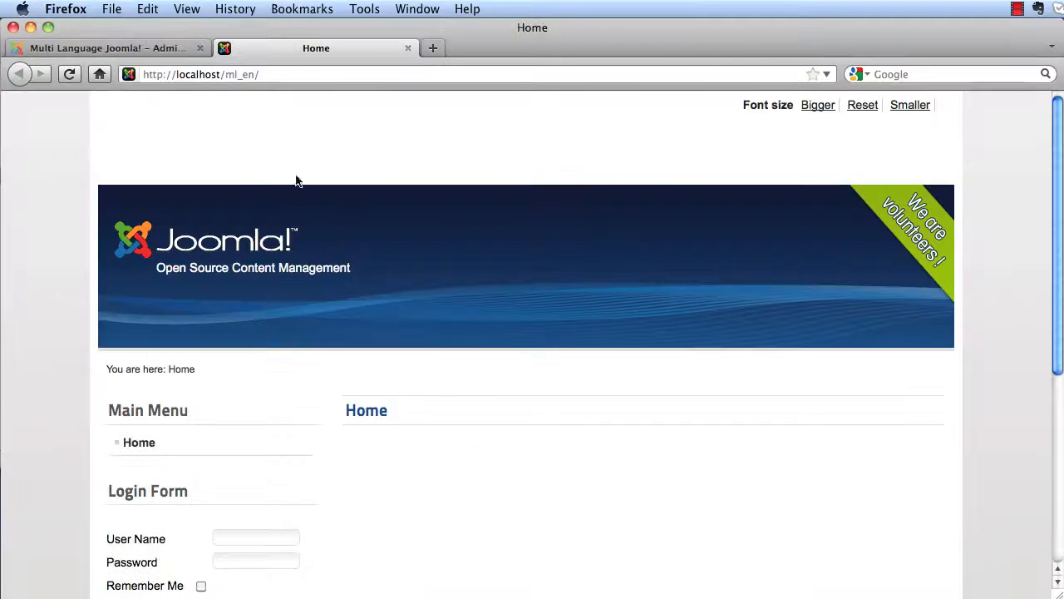
click(137, 51)
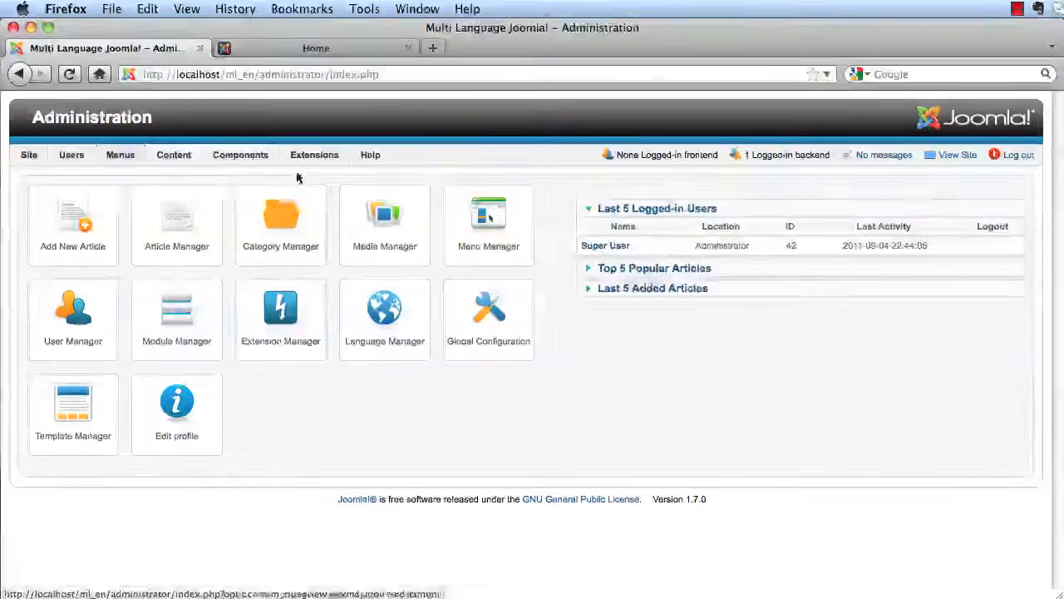
- Enable and save the System - Language Filter plugin, then confirm the frontend loads under /index.php/en/
mouse_move(305, 164)
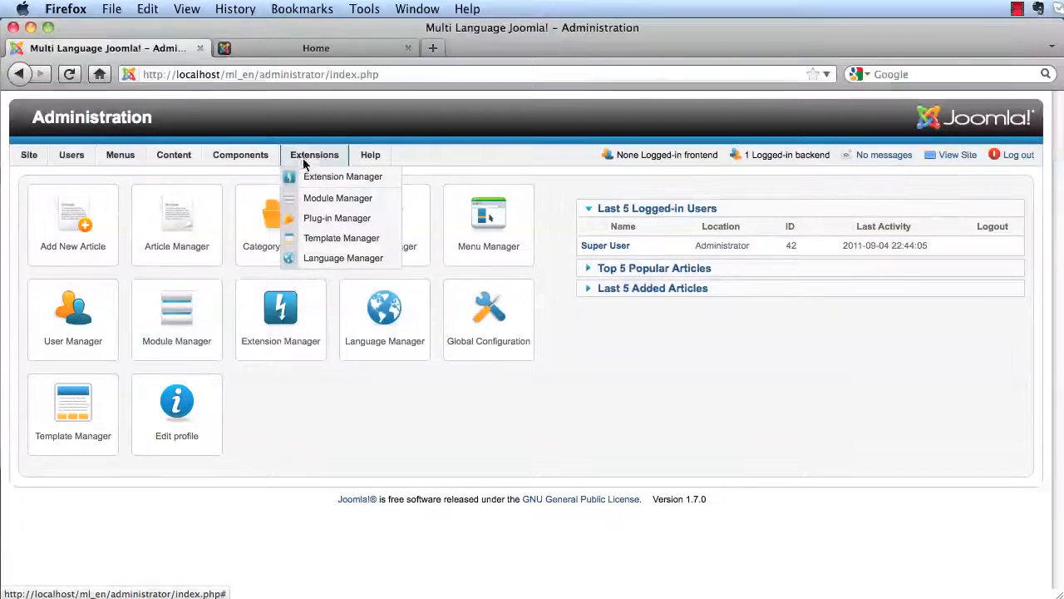
click(308, 220)
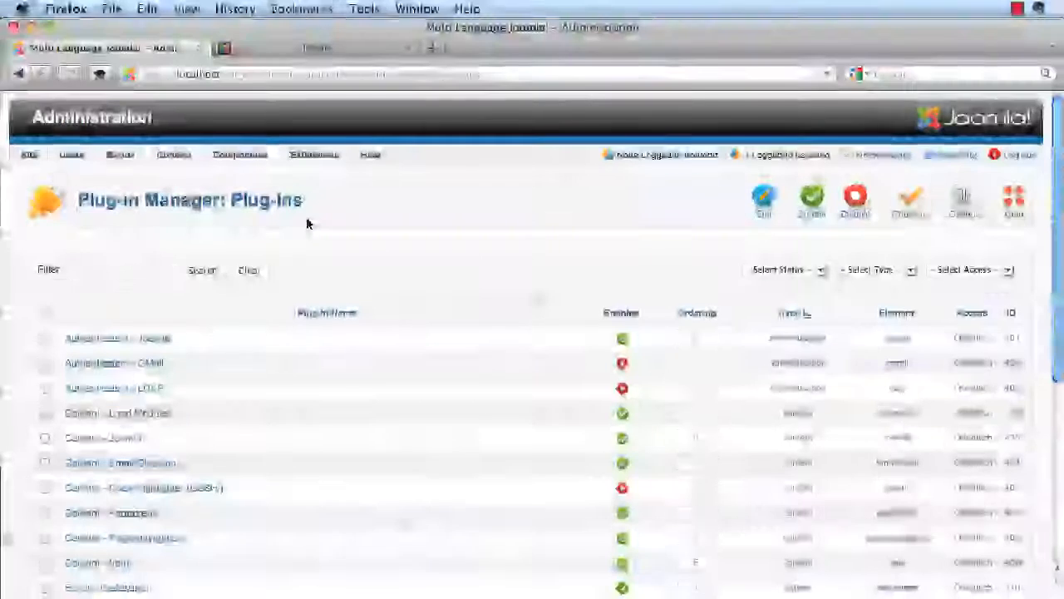
click(891, 275)
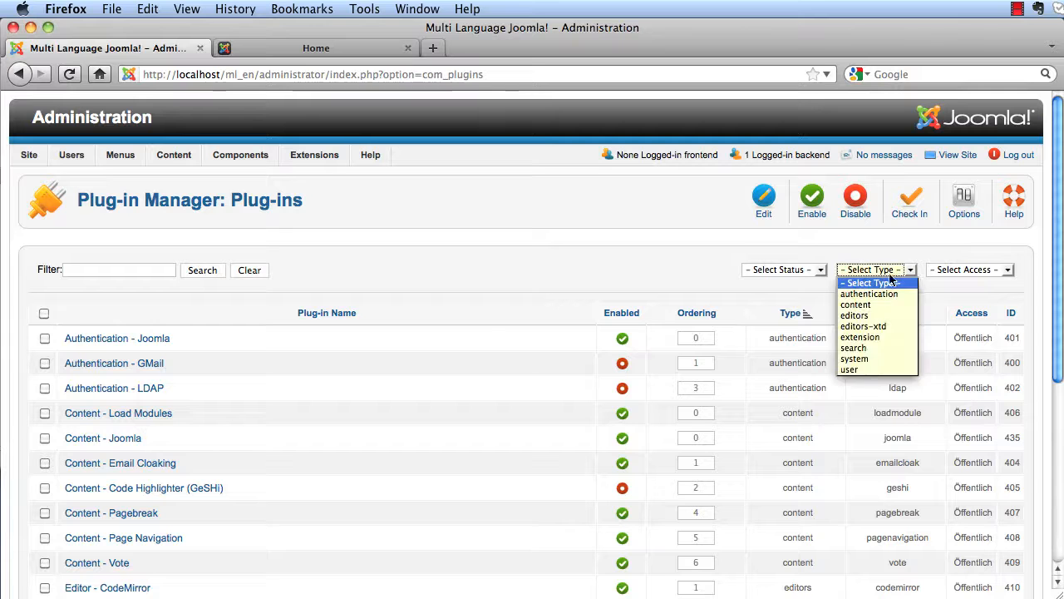
click(874, 361)
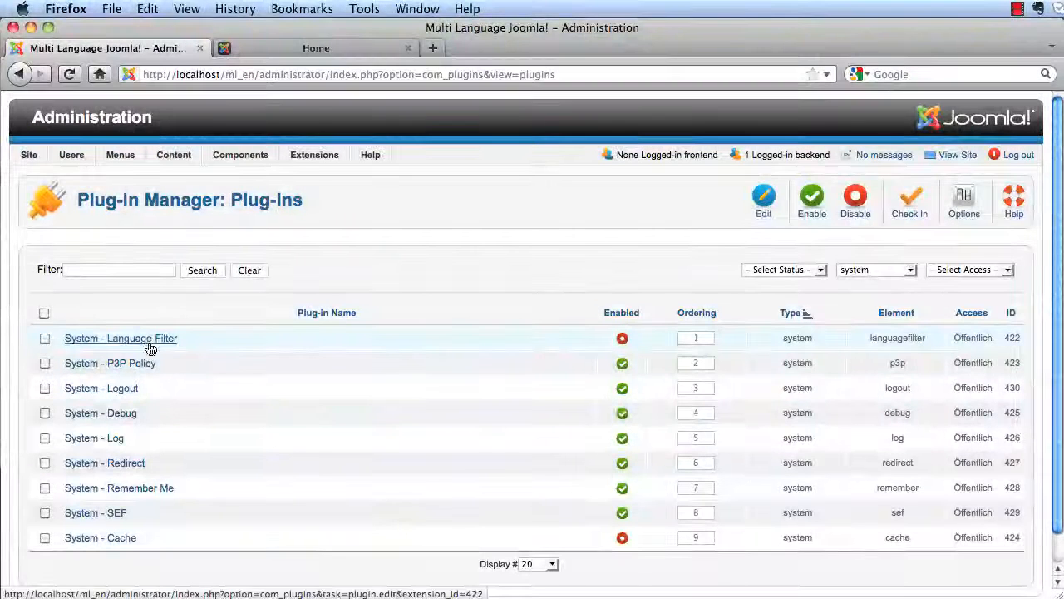
click(623, 341)
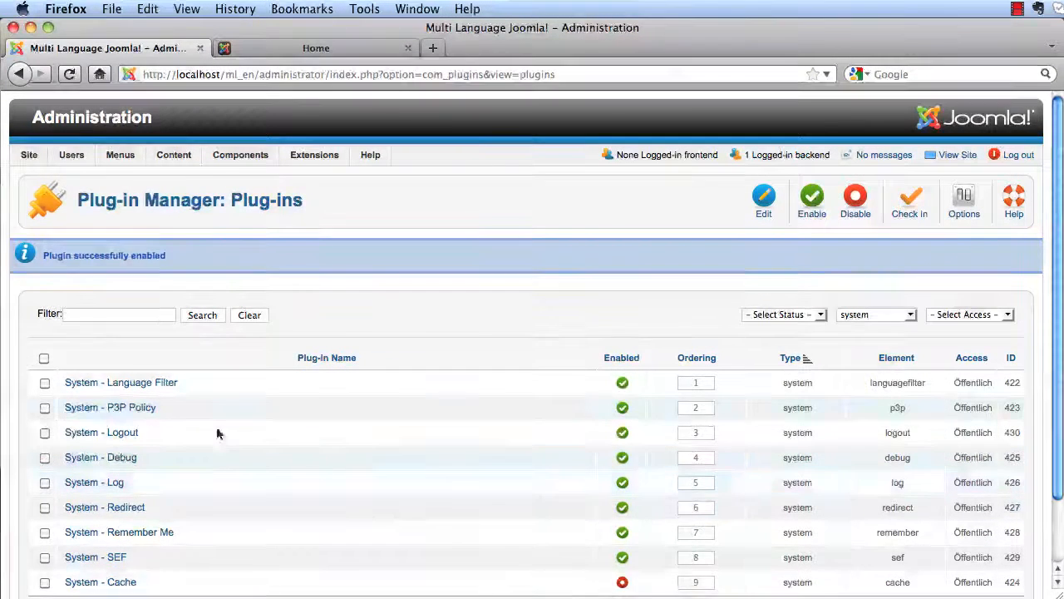
click(160, 387)
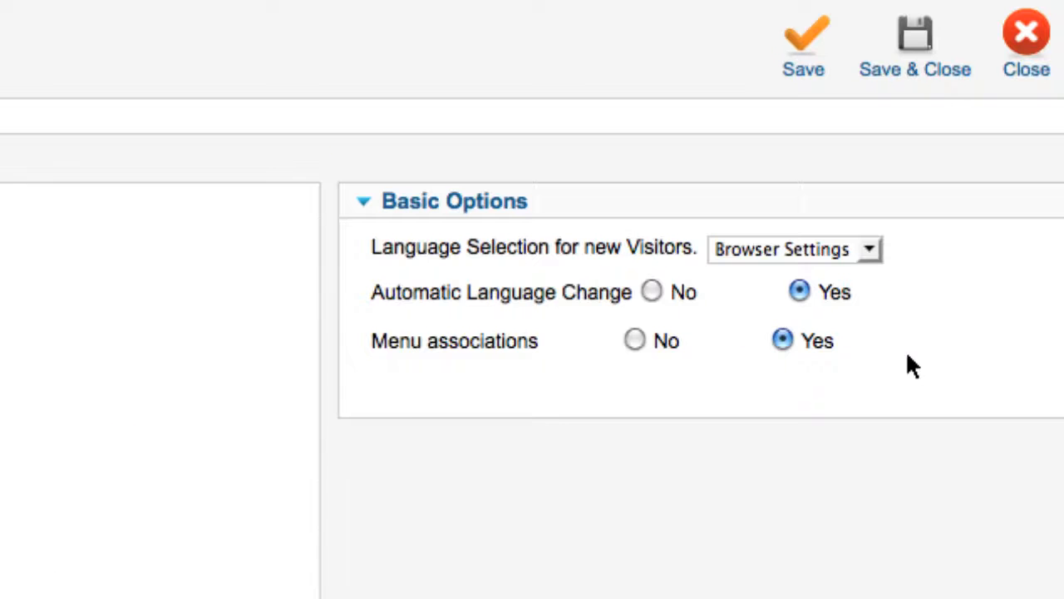
mouse_move(532, 349)
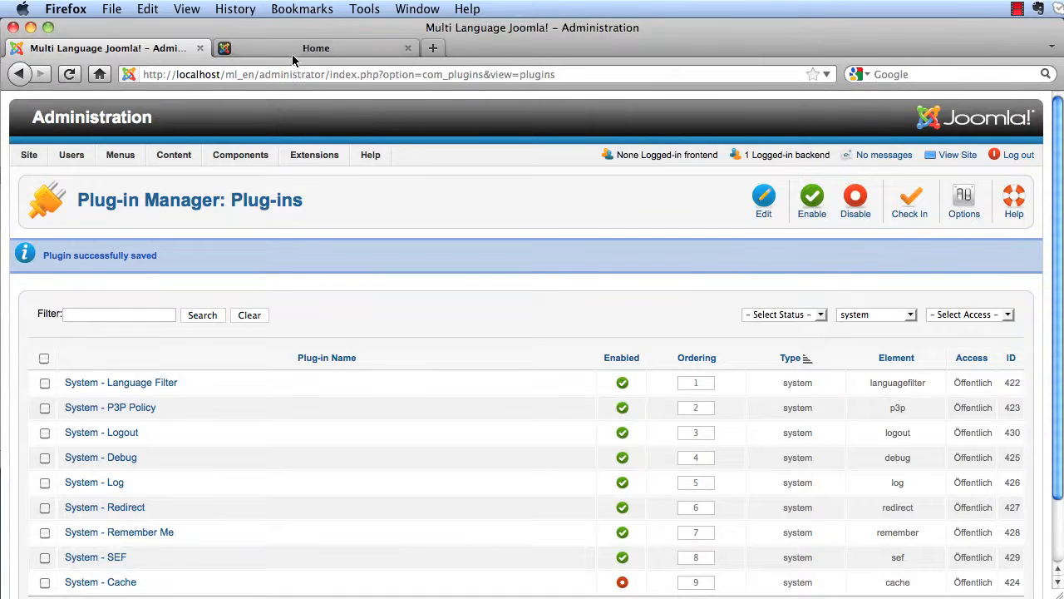
click(293, 55)
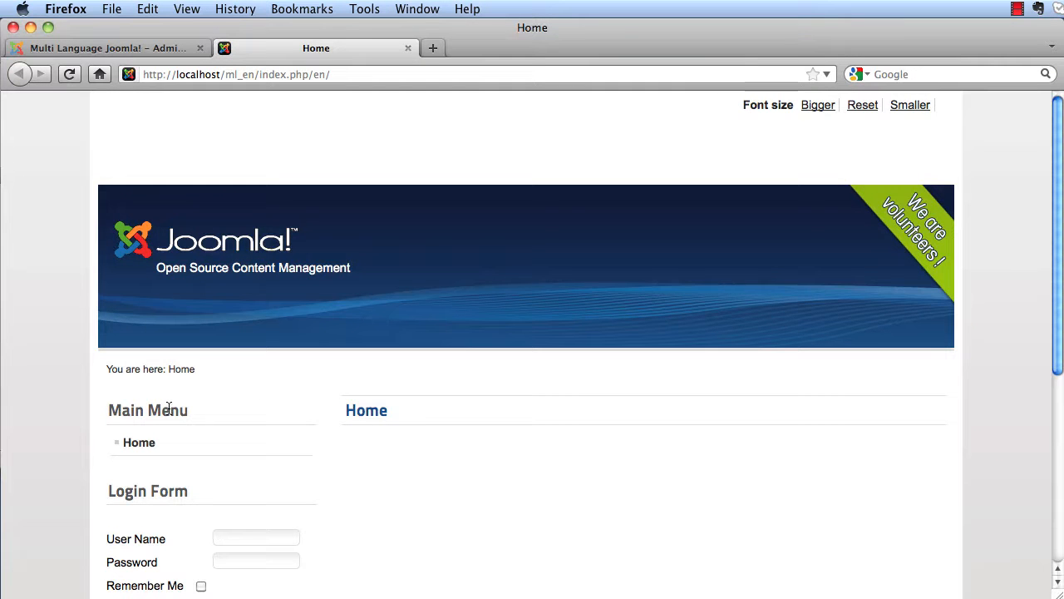
click(125, 47)
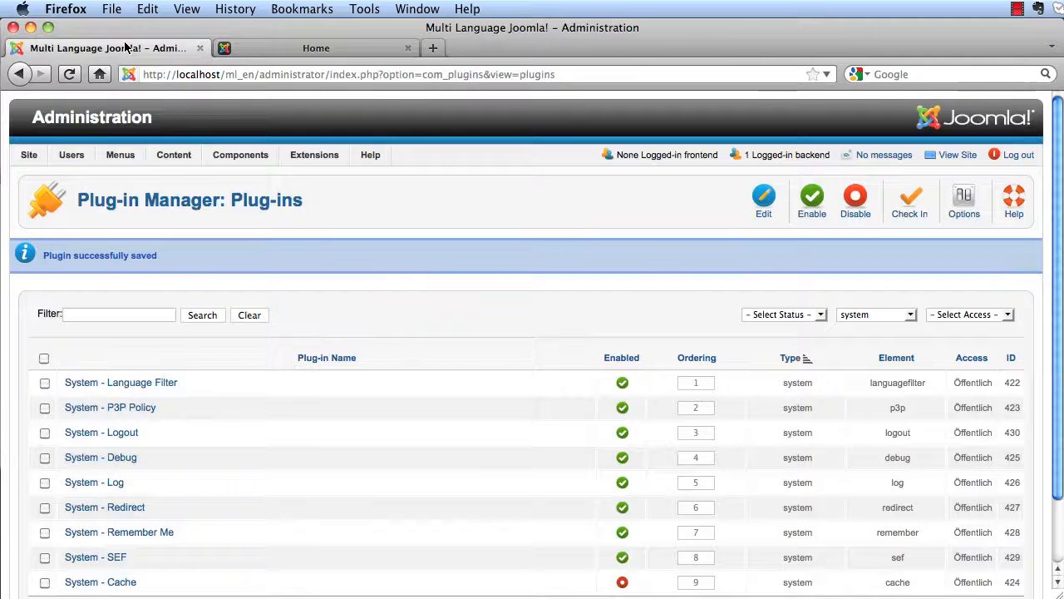
- Try setting the Main Menu's Home item to English (UK), then close it after the save error
mouse_move(121, 159)
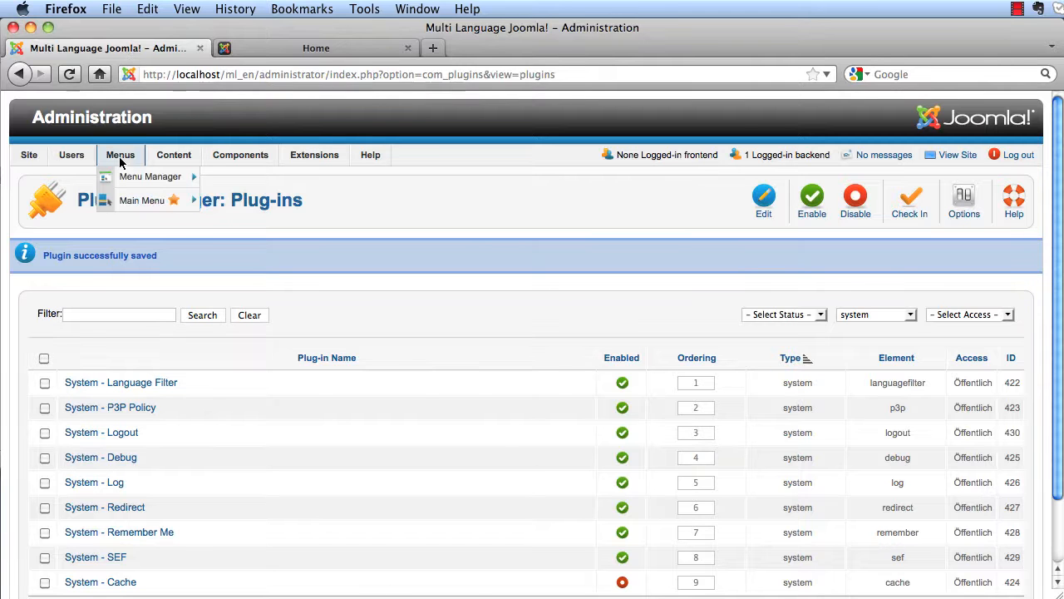
click(126, 203)
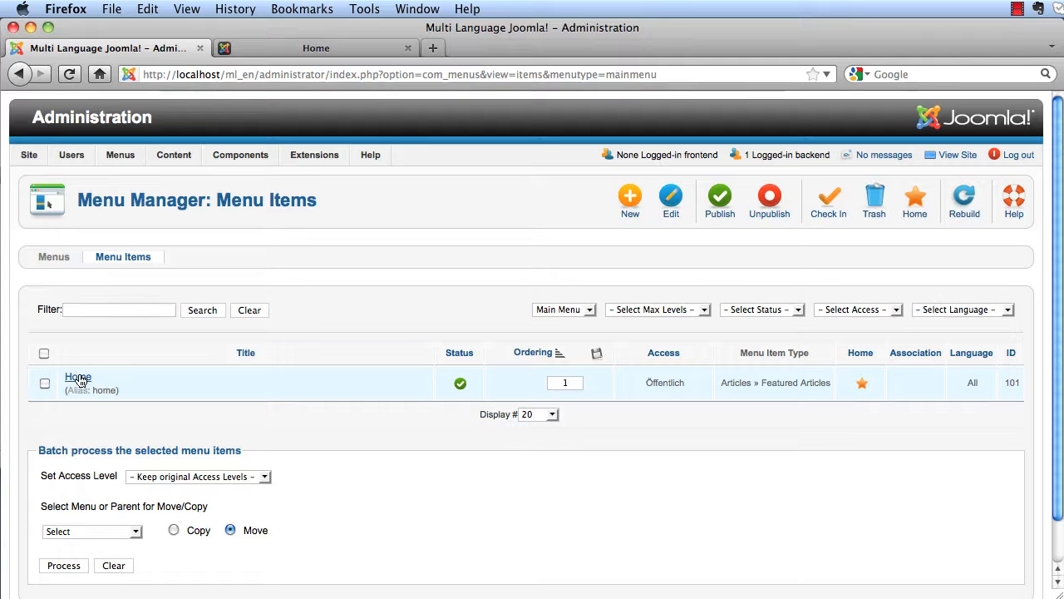
click(80, 380)
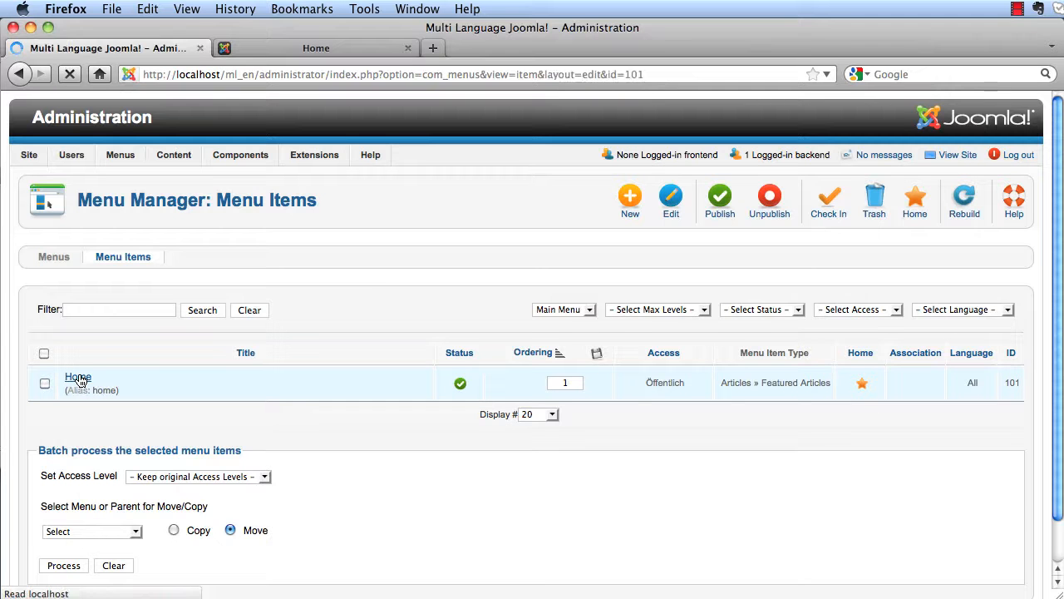
scroll(416, 421, down, 2)
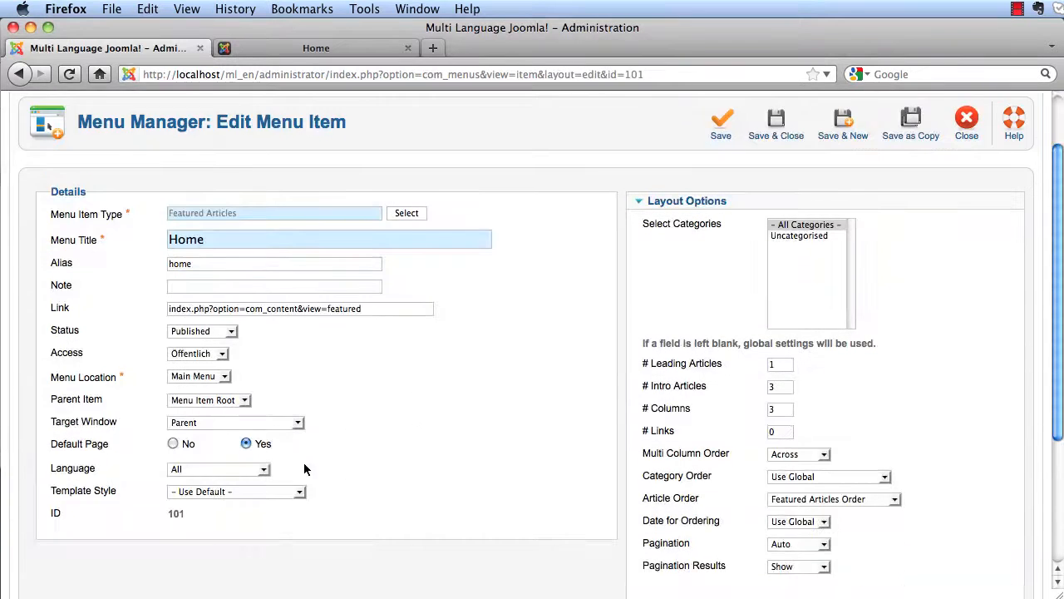
click(259, 470)
click(200, 487)
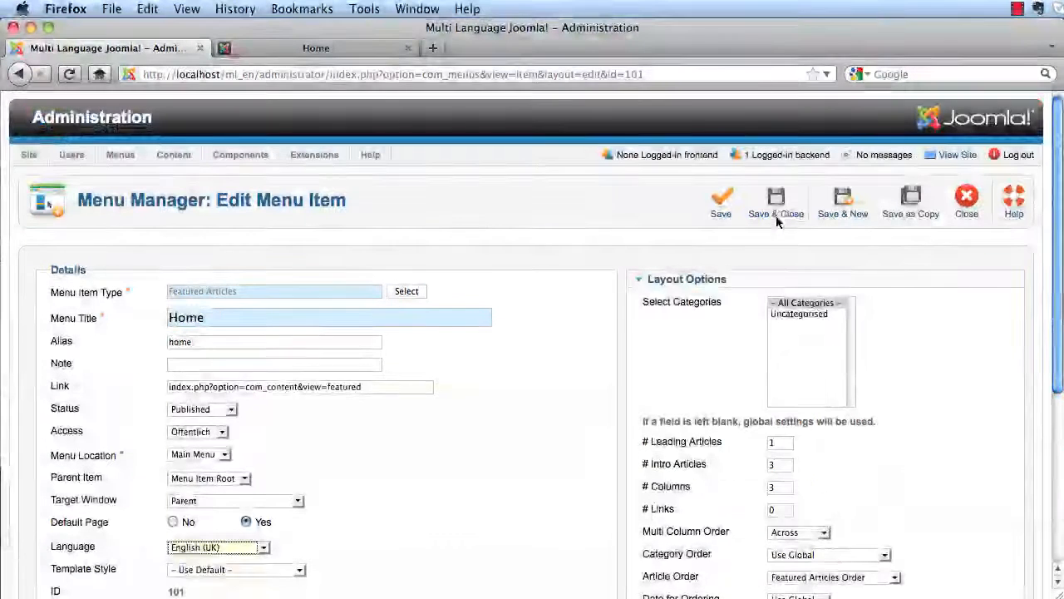
click(776, 218)
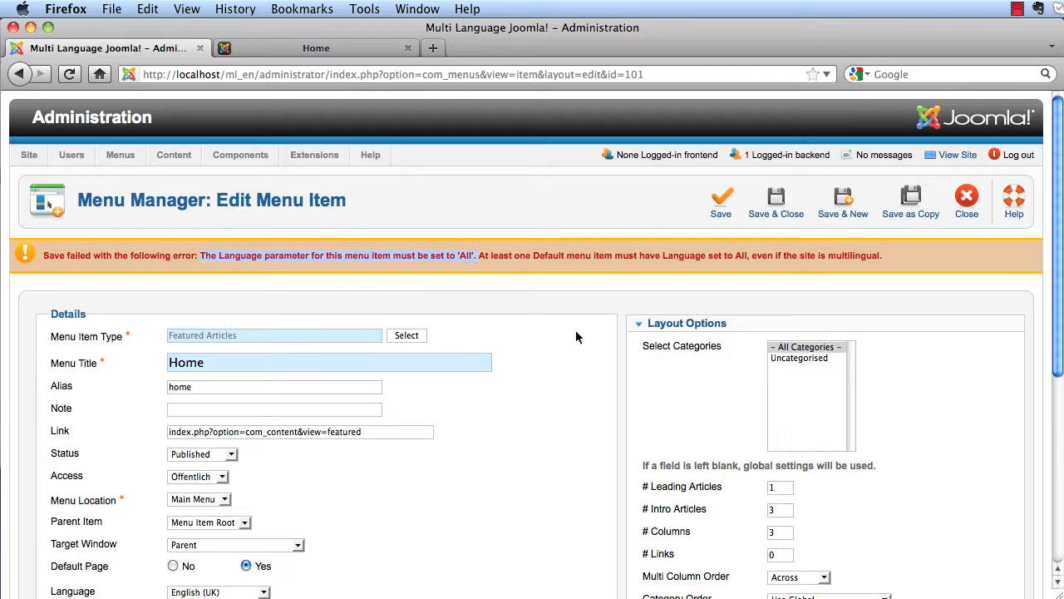
click(969, 204)
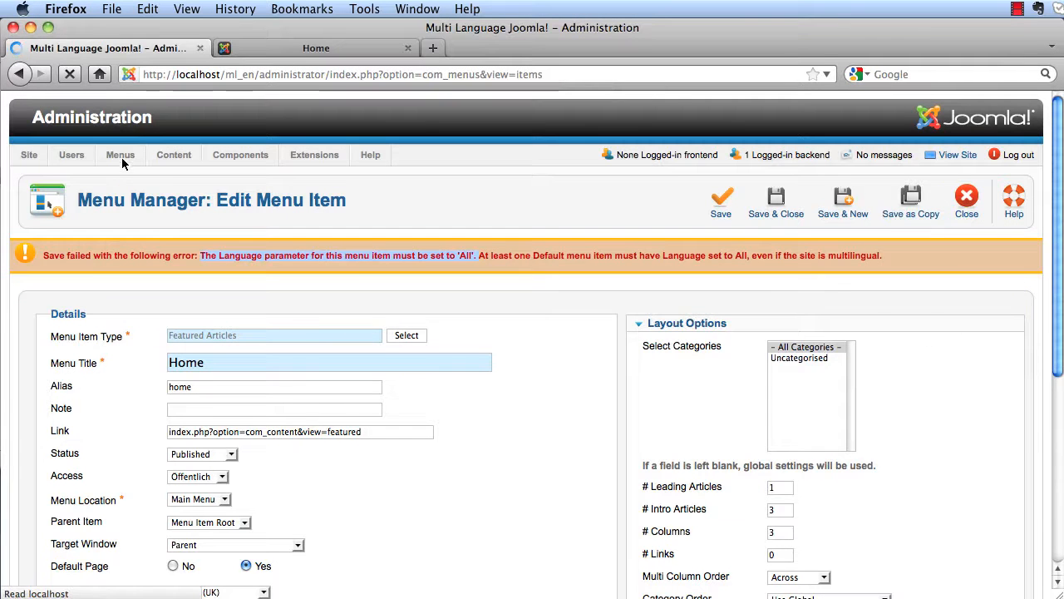
mouse_move(122, 160)
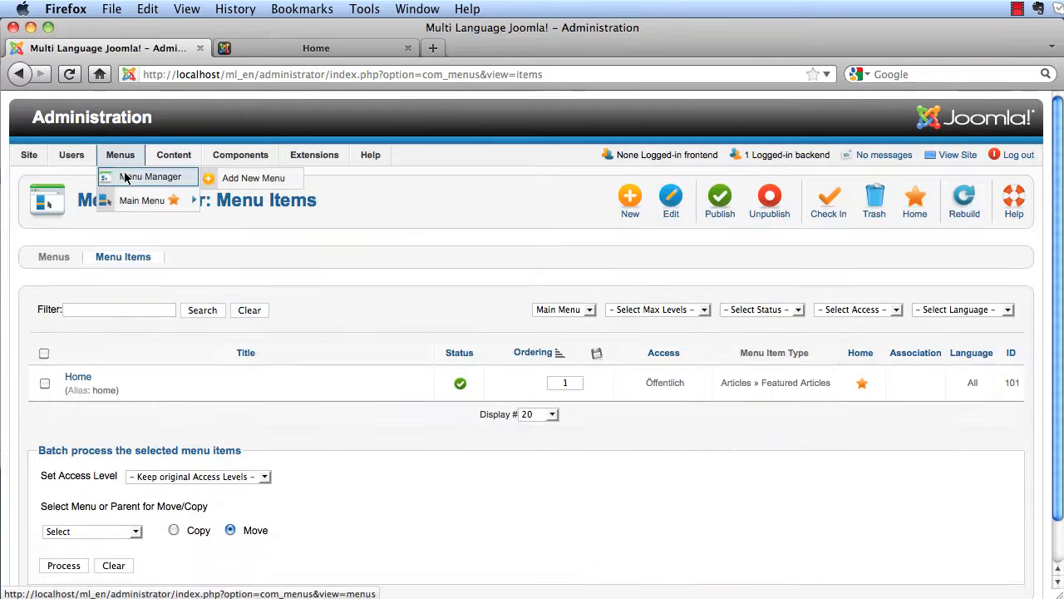
- Create a menu with title, menu type and description 'default', save it, and list its items
click(218, 178)
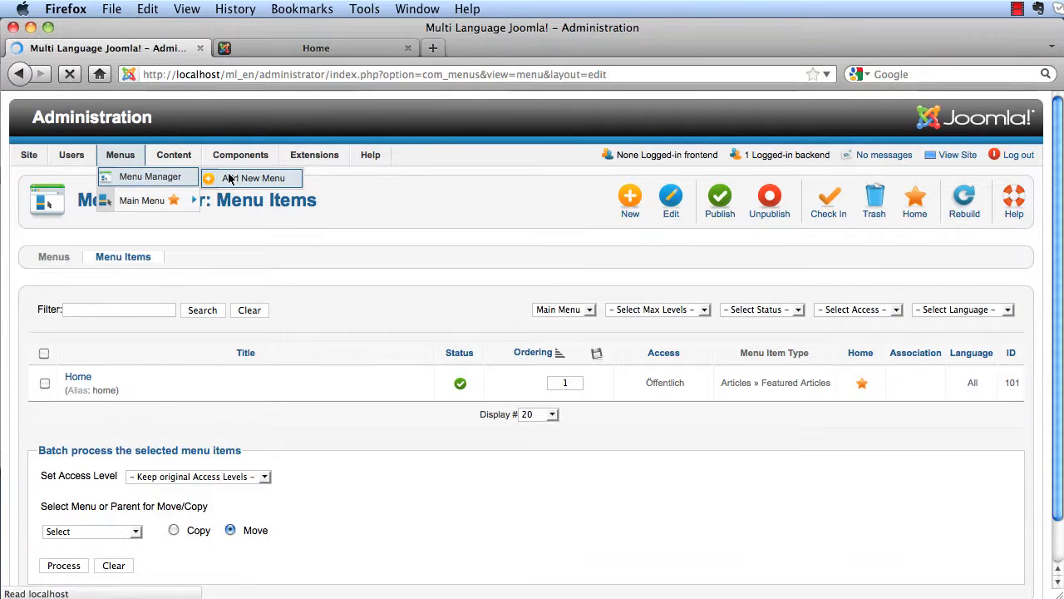
text(d)
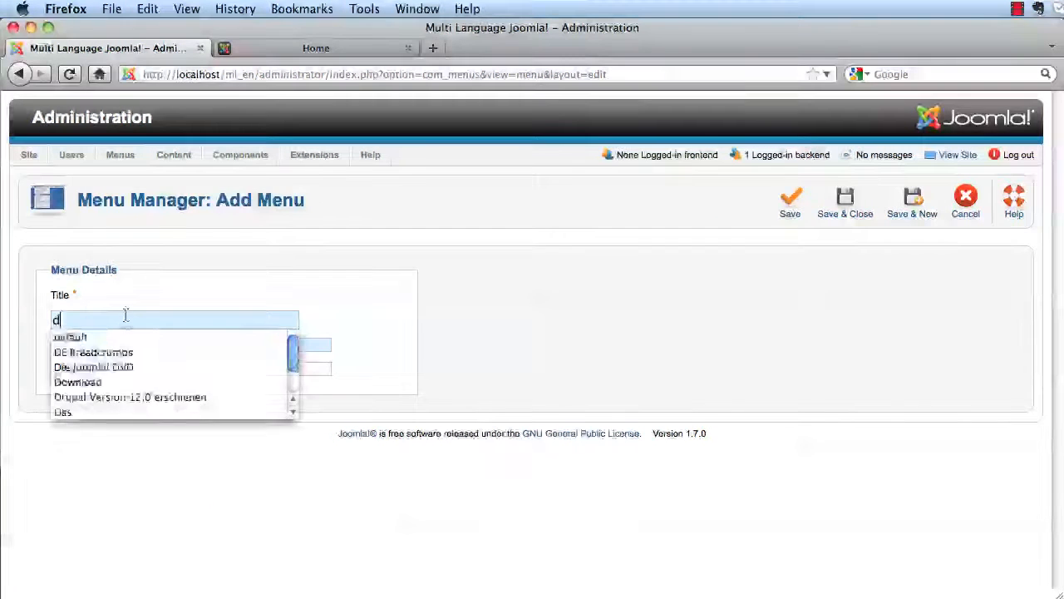
click(124, 337)
text(d)
click(213, 359)
text(de)
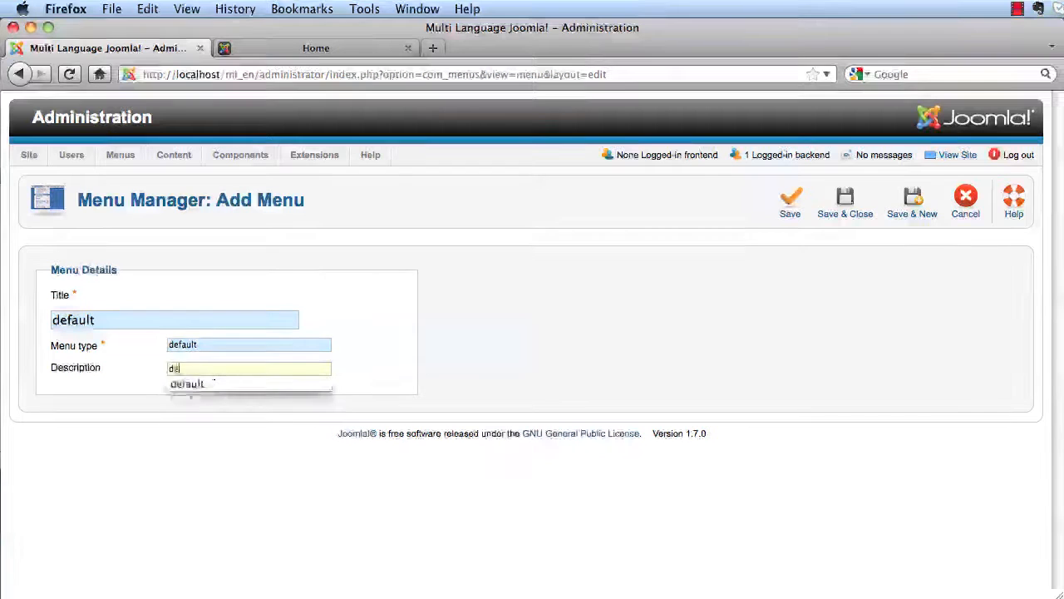
click(224, 384)
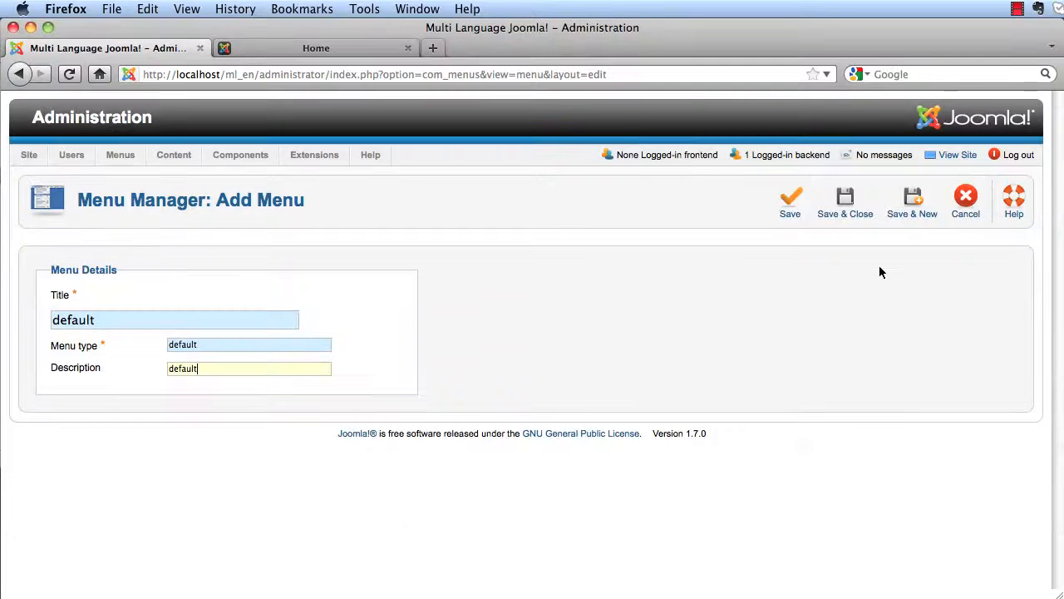
click(853, 214)
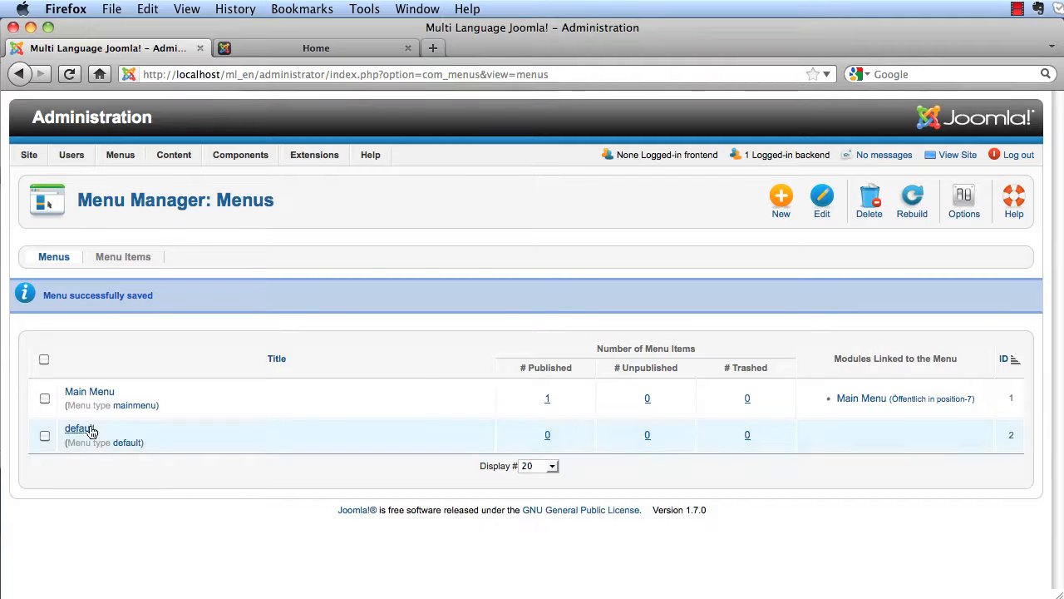
click(81, 428)
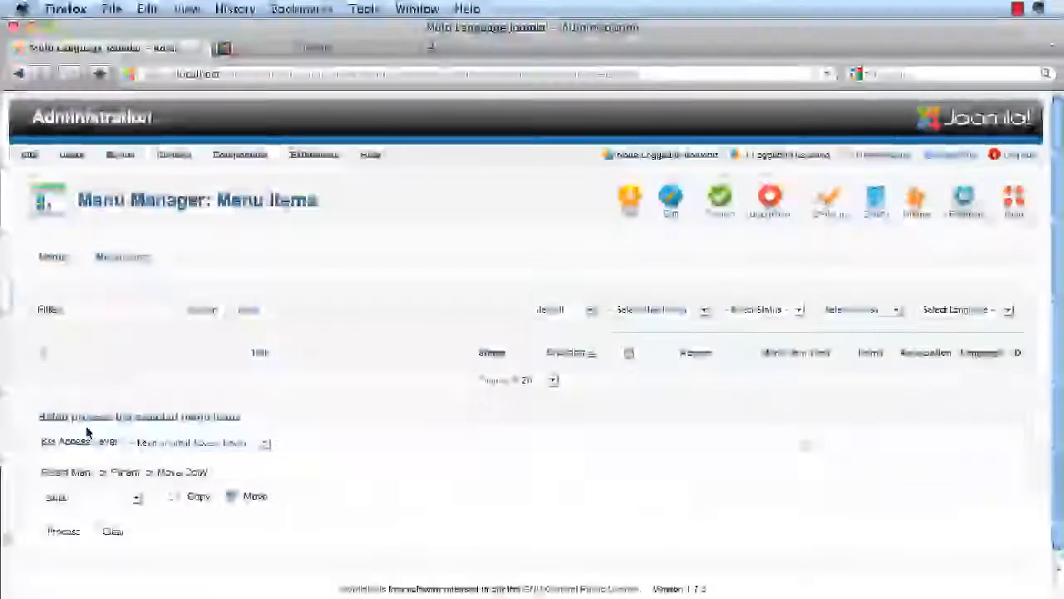
- Create a Featured Articles menu item titled 'default' in the default menu
click(625, 208)
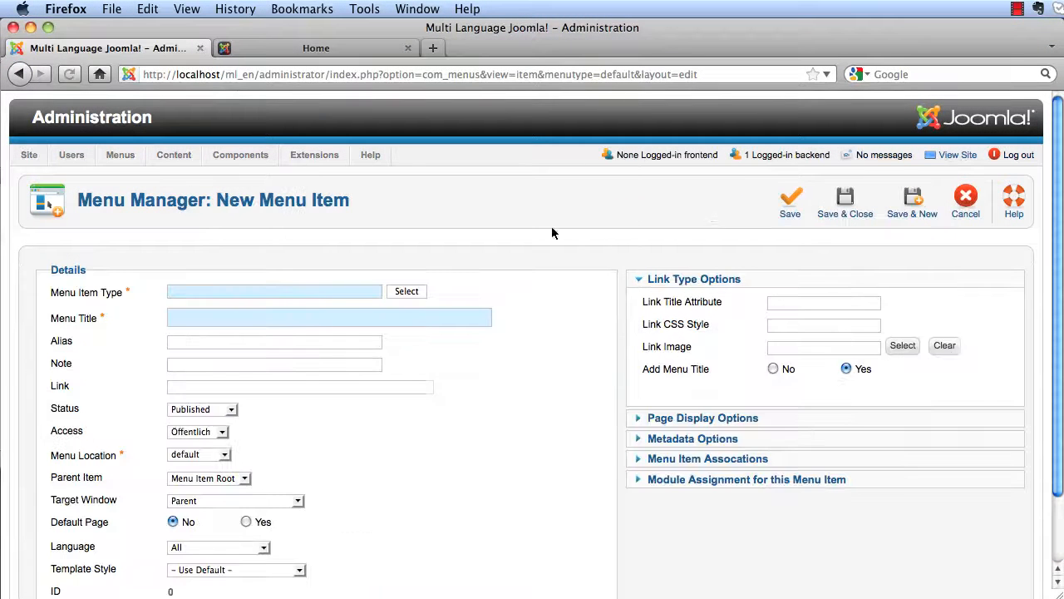
click(407, 292)
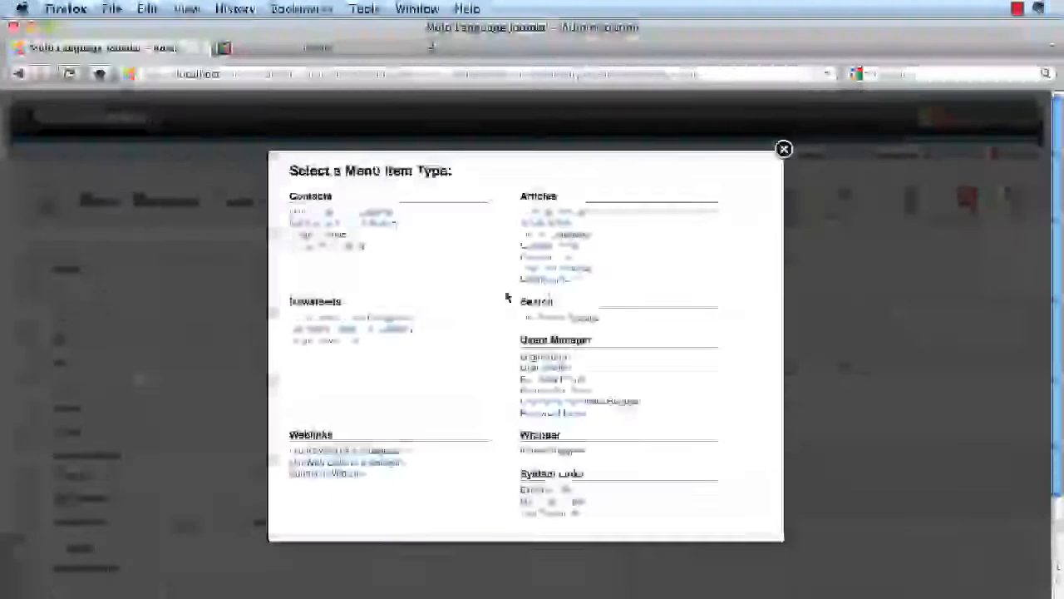
click(569, 275)
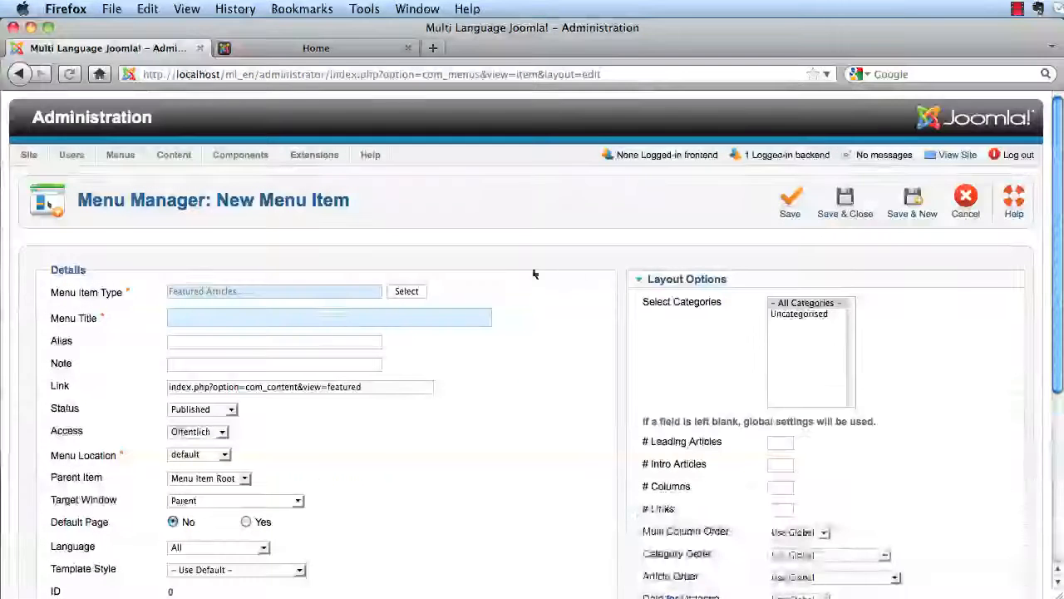
text(de)
click(275, 337)
scroll(451, 459, down, 2)
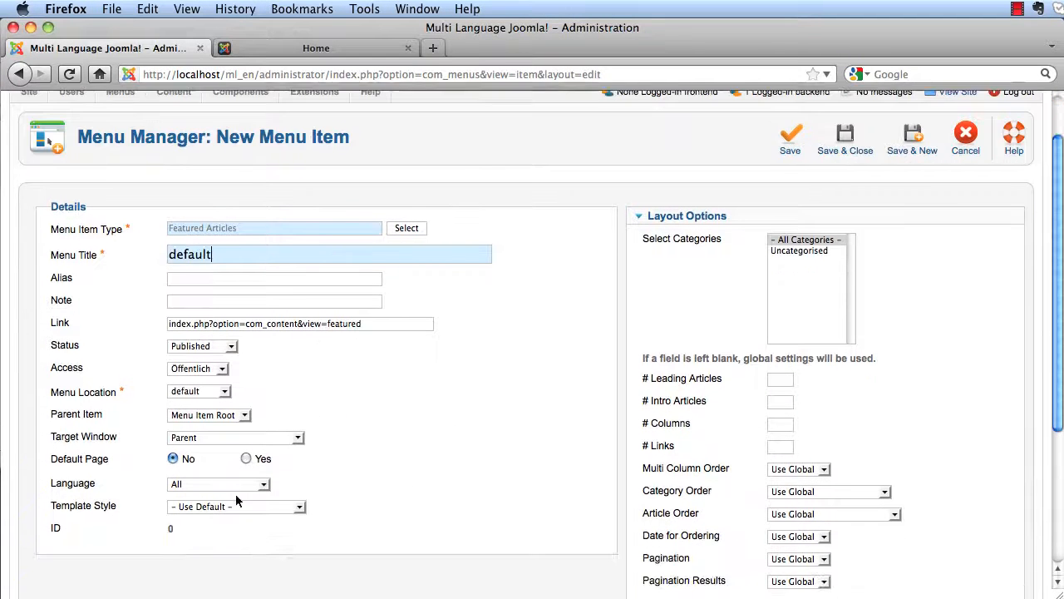
- Save the 'default' item and make it the site's home page
click(845, 148)
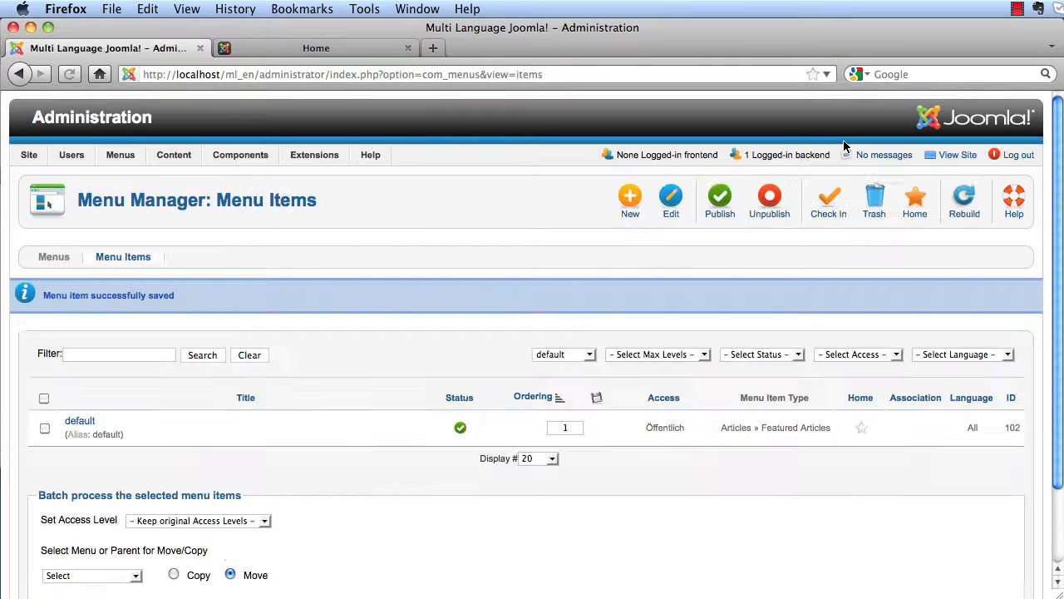
click(47, 429)
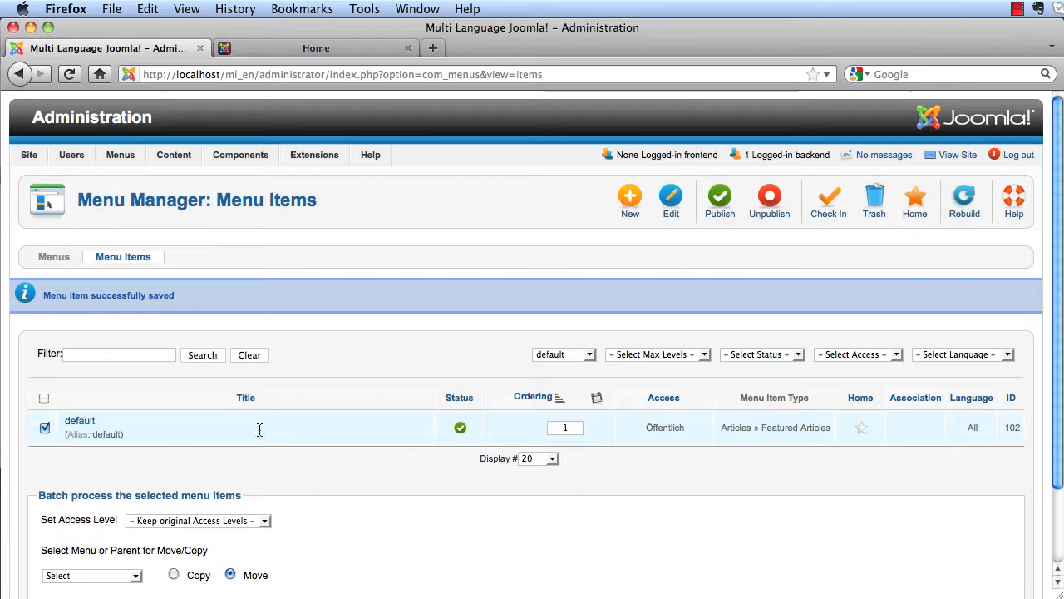
click(915, 218)
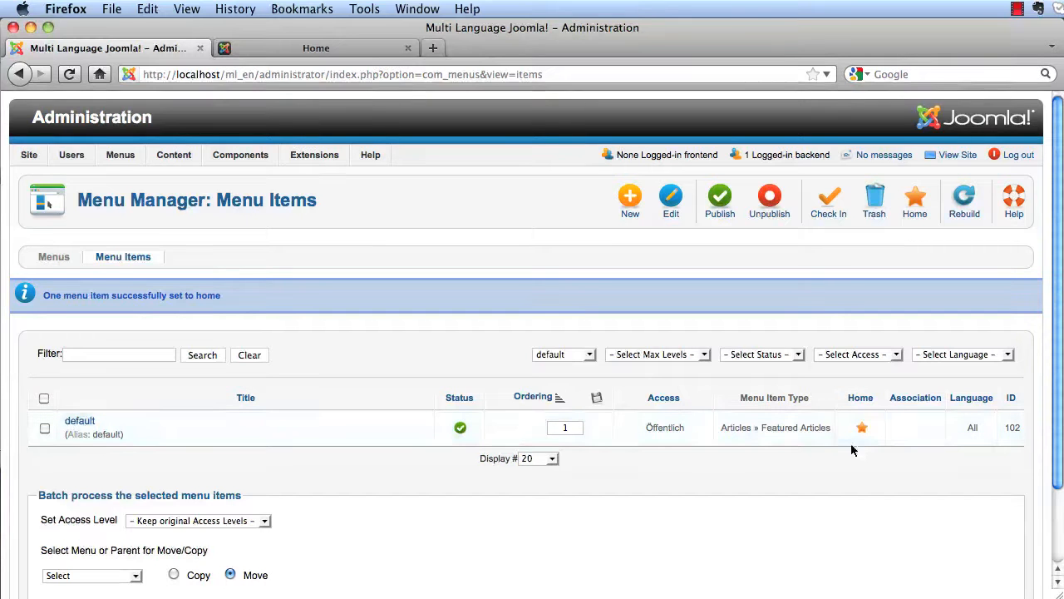
- Set the Main Menu's Home item language to English (UK) and save it
mouse_move(118, 157)
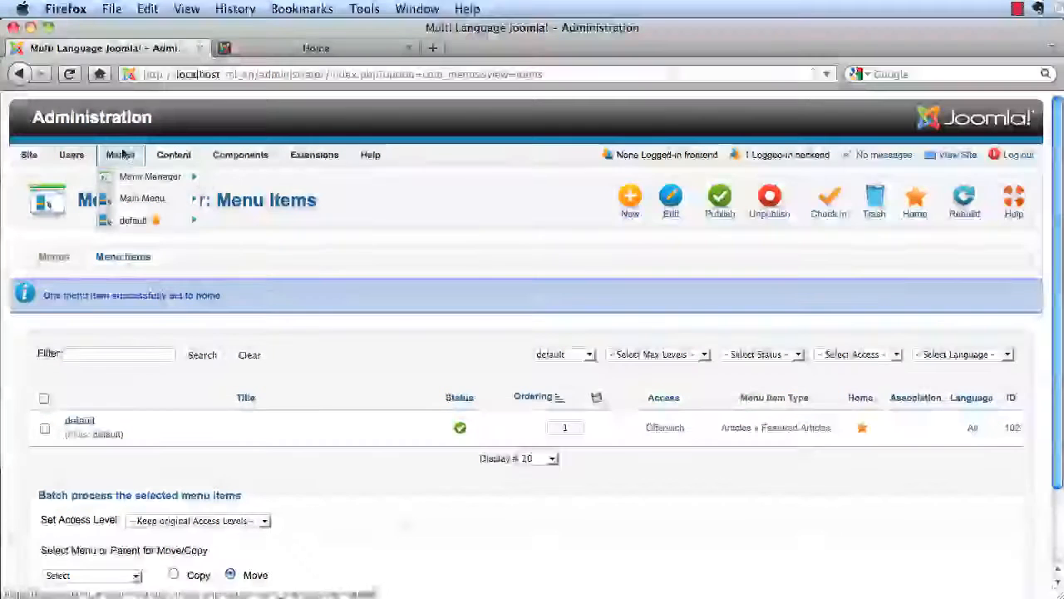
click(142, 200)
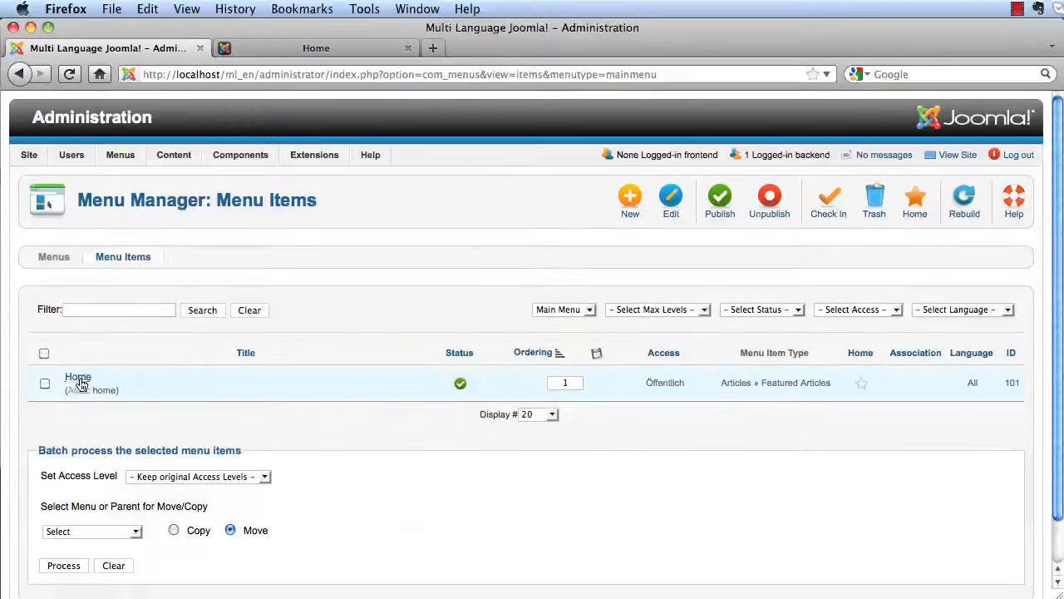
click(80, 379)
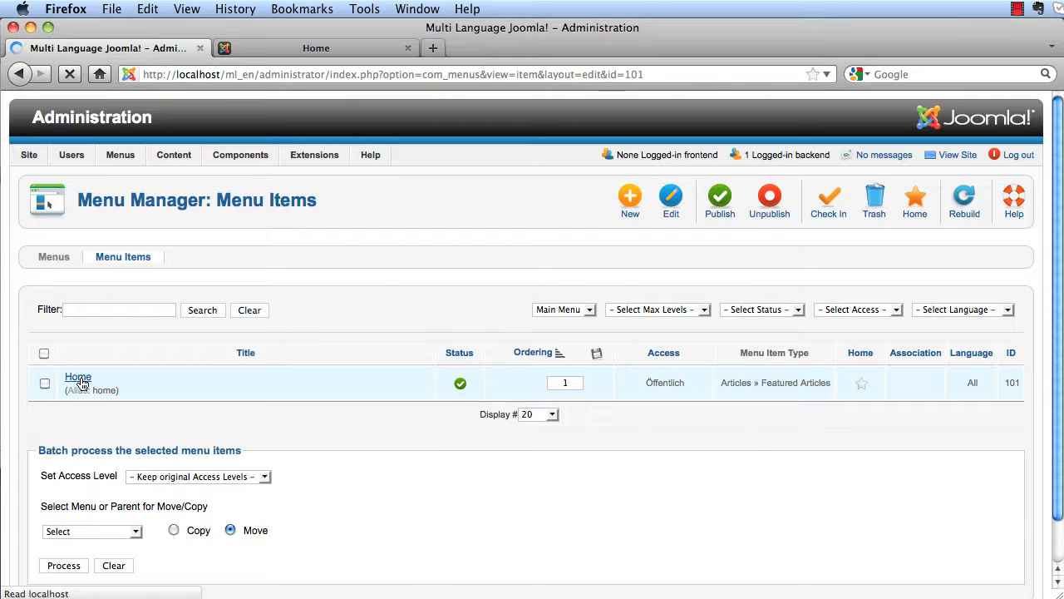
scroll(317, 516, down, 3)
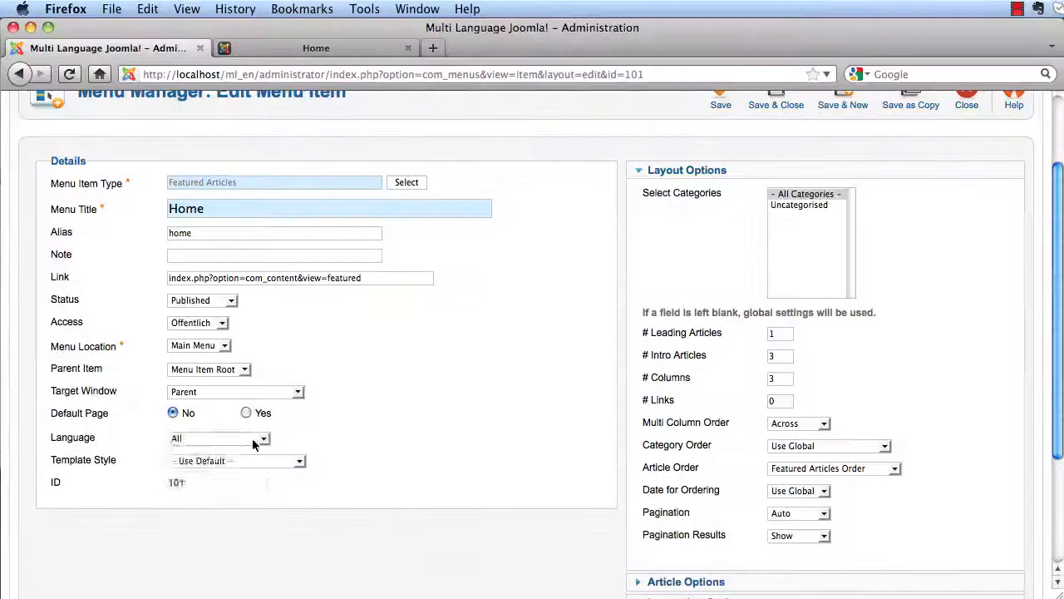
click(216, 438)
click(196, 457)
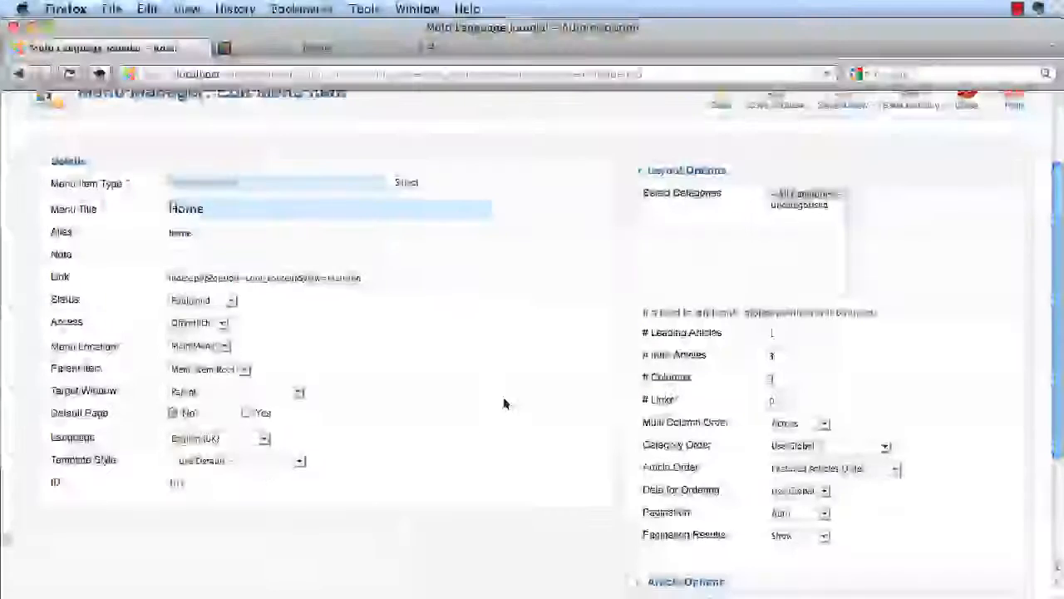
scroll(471, 426, up, 3)
click(776, 219)
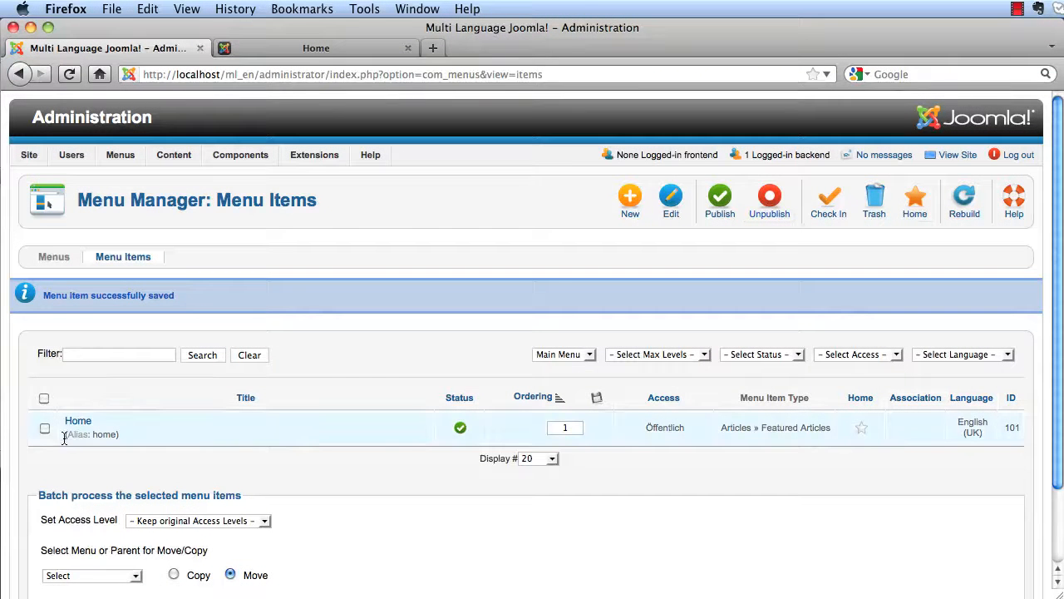
- Make Home the English home page and reload the frontend to check it
click(915, 204)
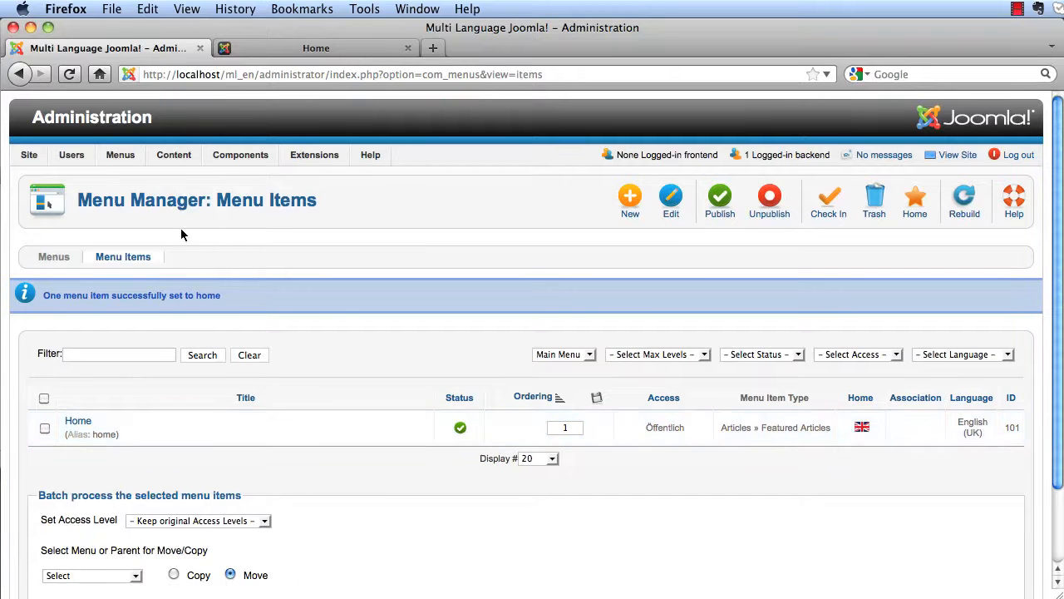
click(258, 50)
click(69, 74)
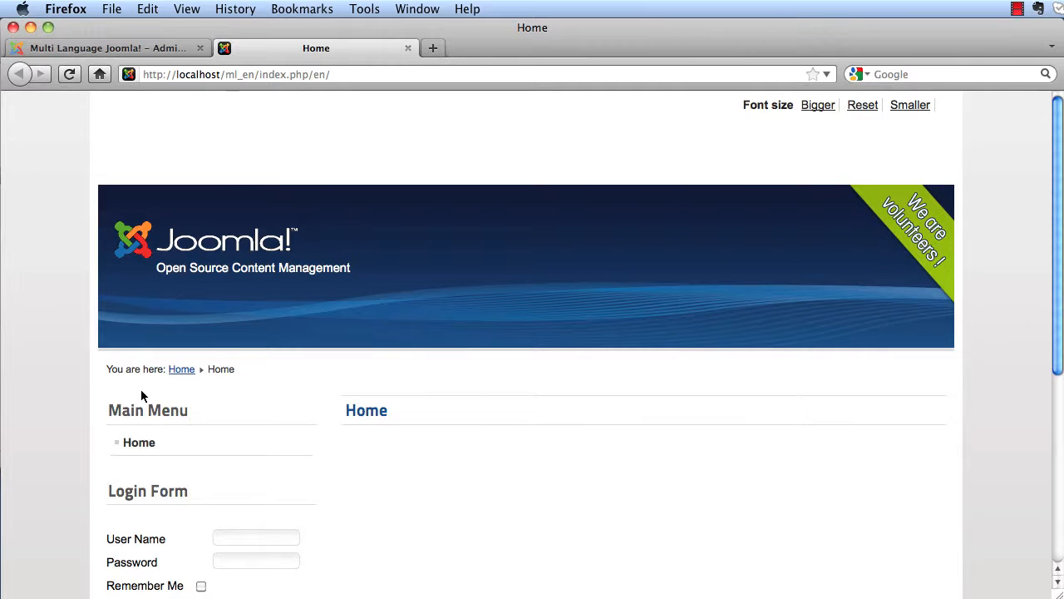
click(139, 48)
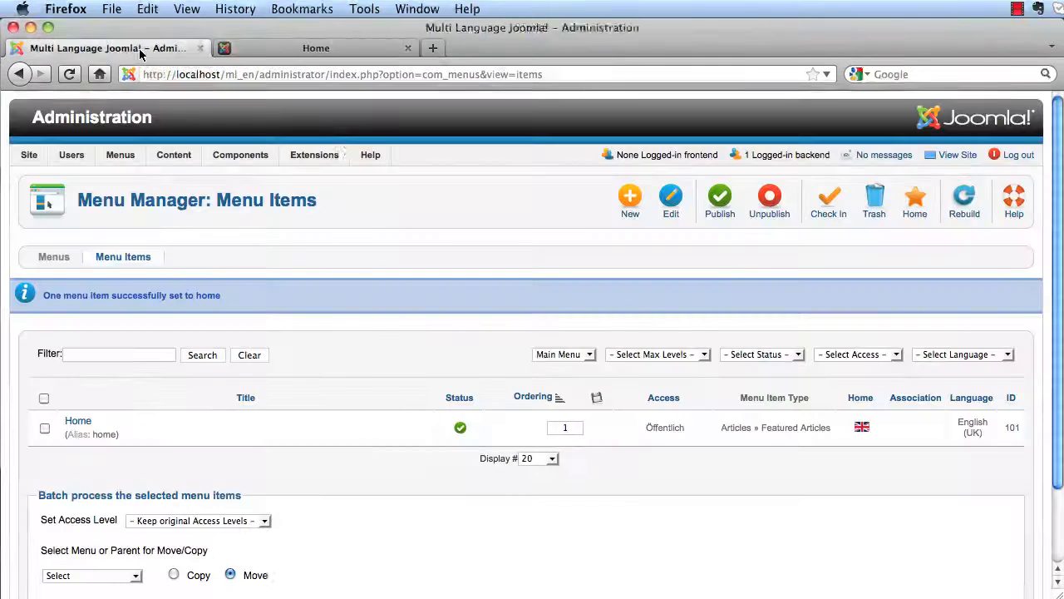
- Start a new Language Switcher module titled 'Language' in the Module Manager
mouse_move(315, 155)
click(320, 200)
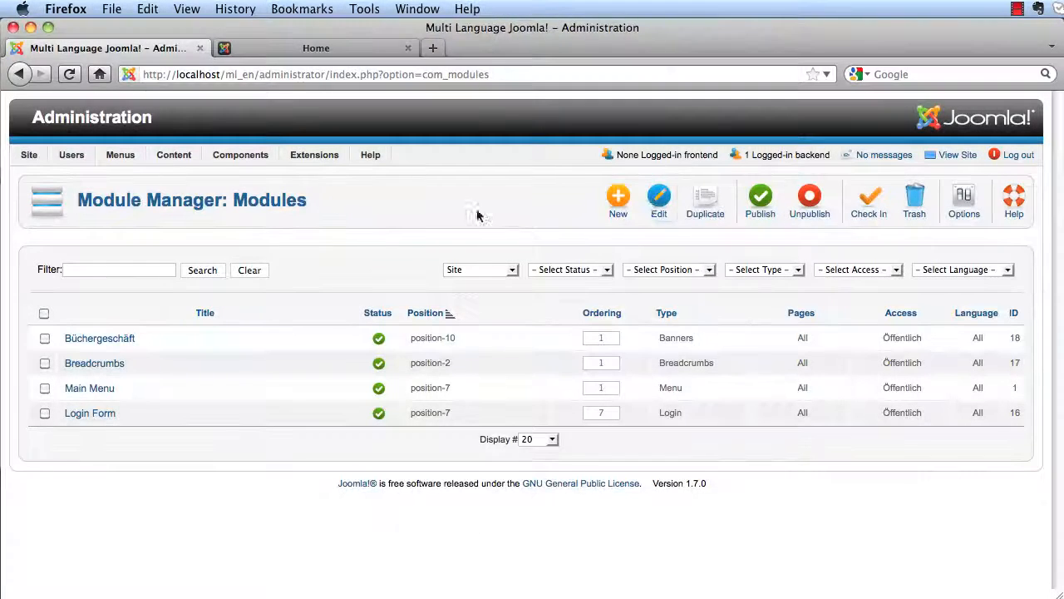
click(619, 200)
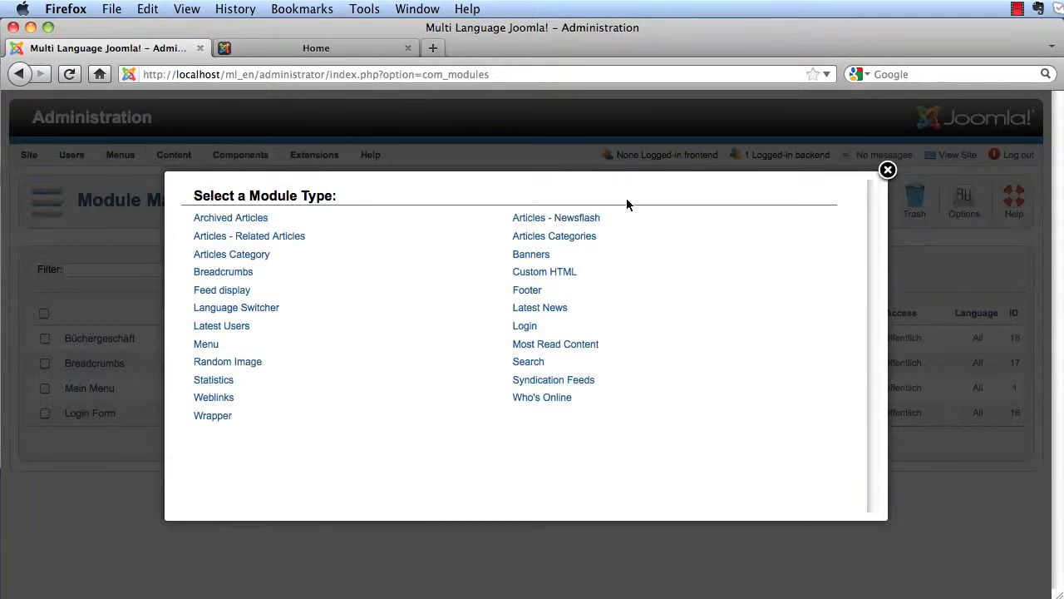
click(254, 312)
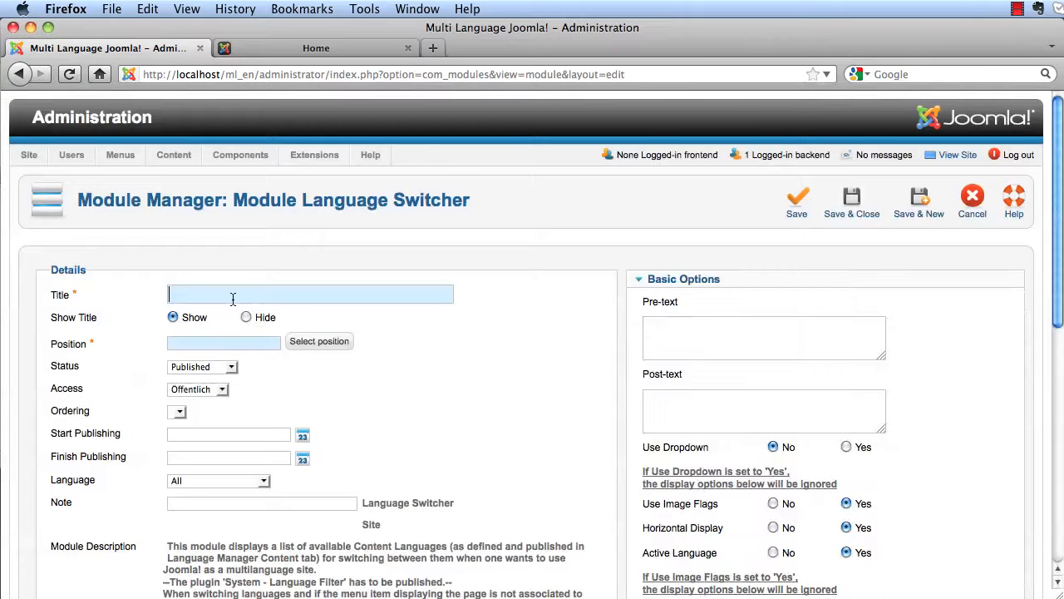
text(lang)
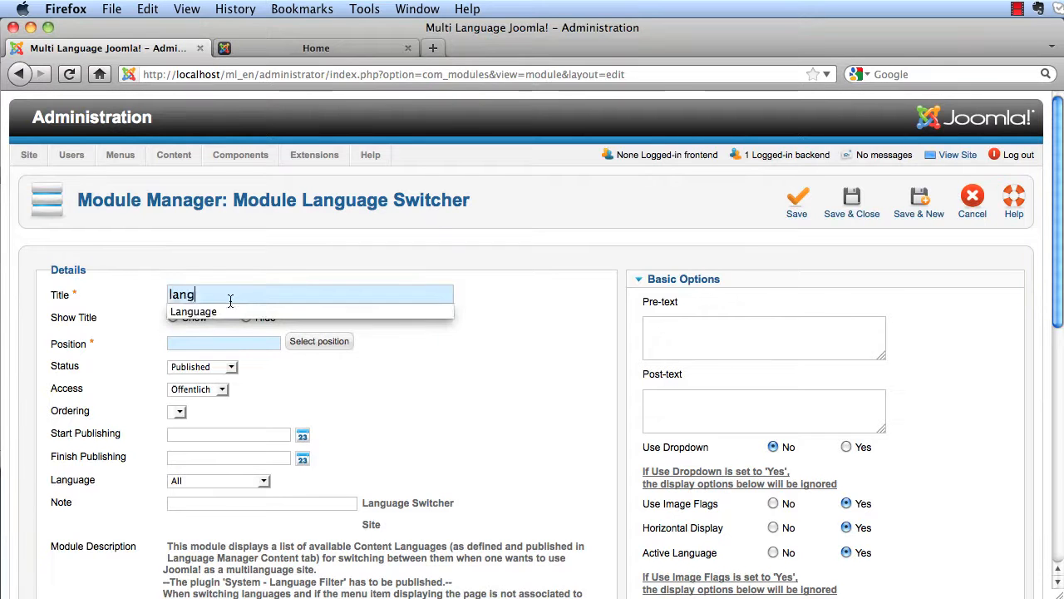
click(241, 311)
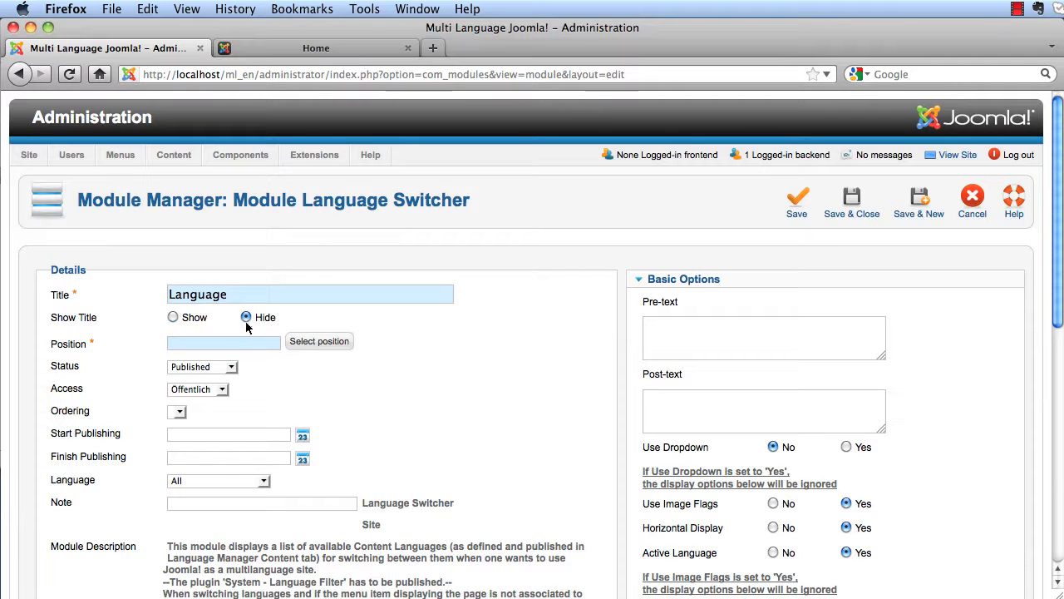
- Place the module in position-7, save it, and trash the Büchergeschäft module
click(240, 342)
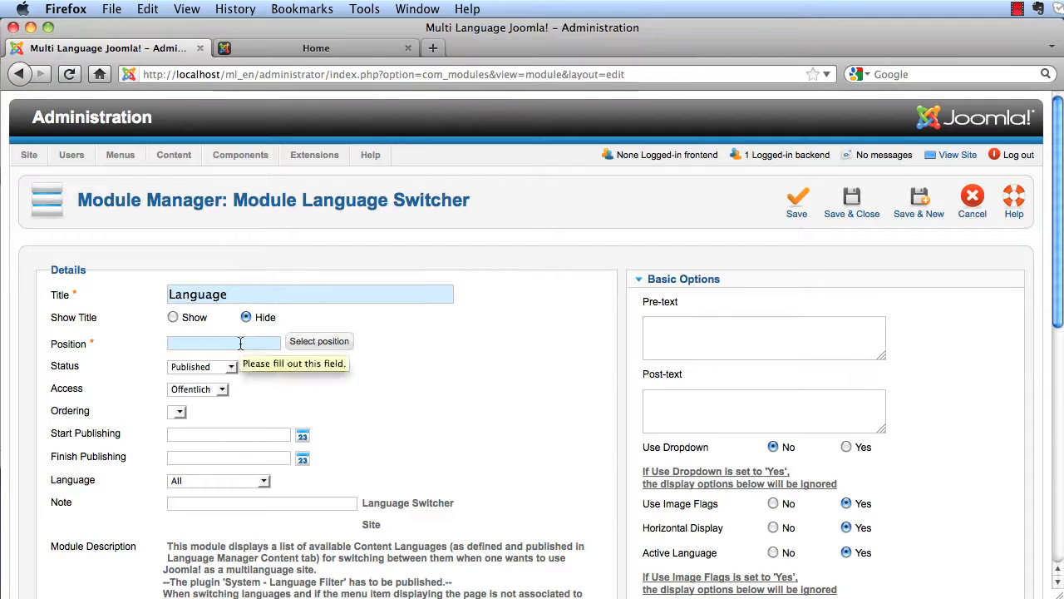
text(po)
click(229, 372)
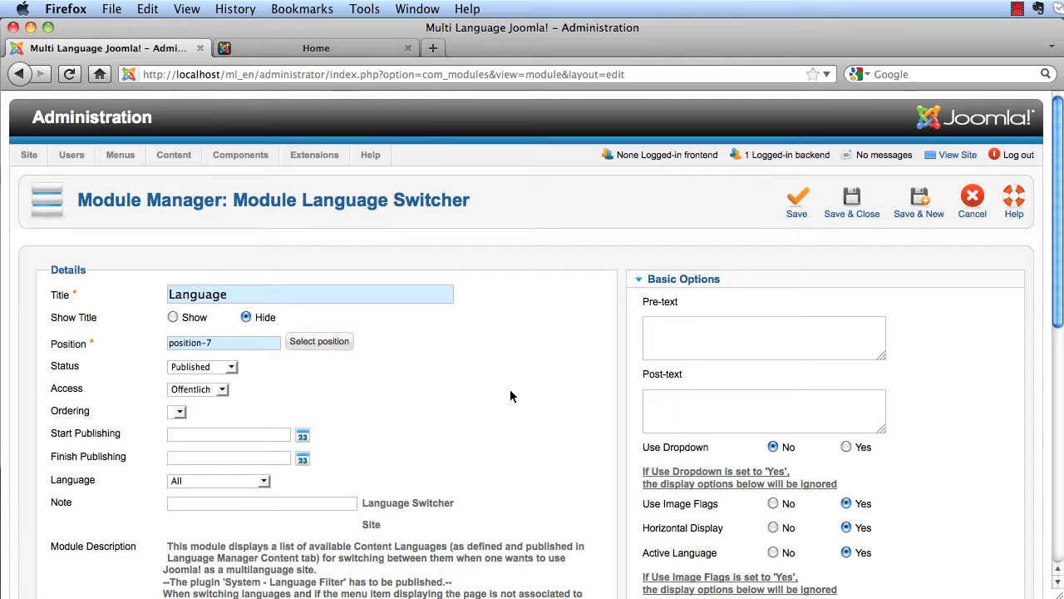
scroll(554, 411, down, 3)
click(856, 214)
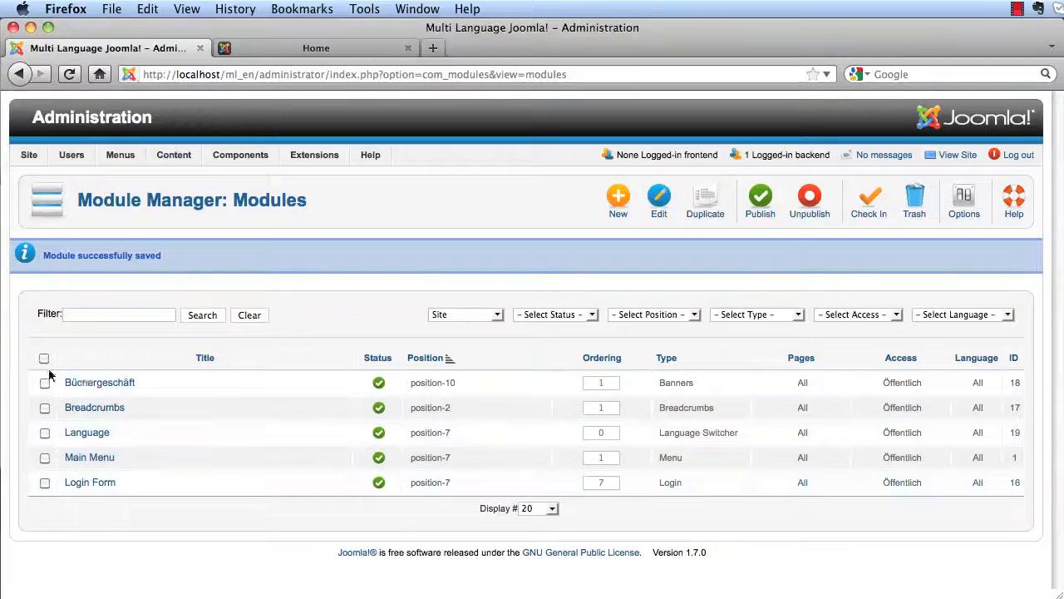
click(915, 204)
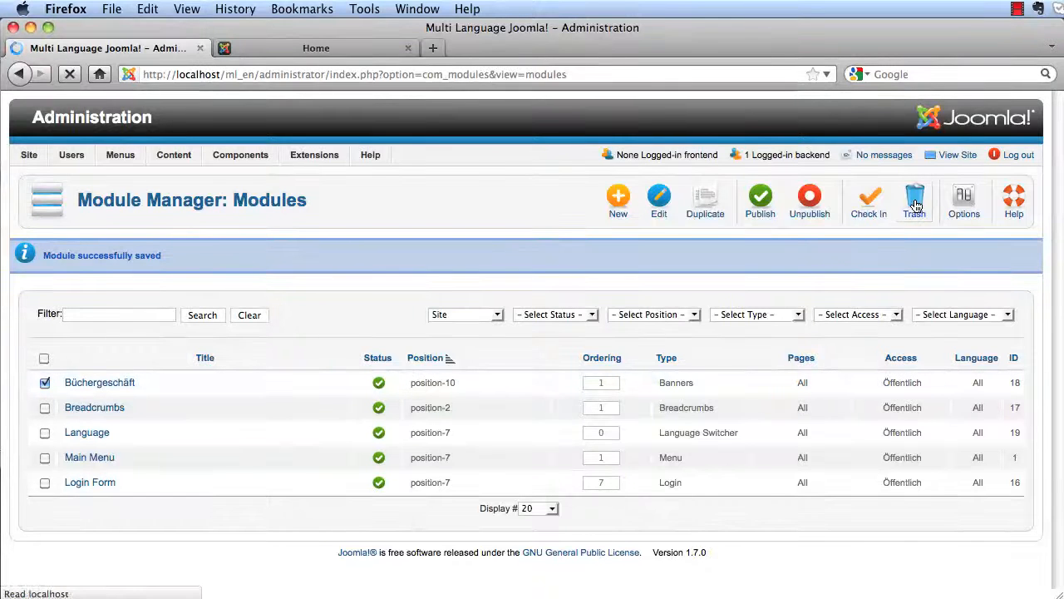
click(287, 51)
click(70, 73)
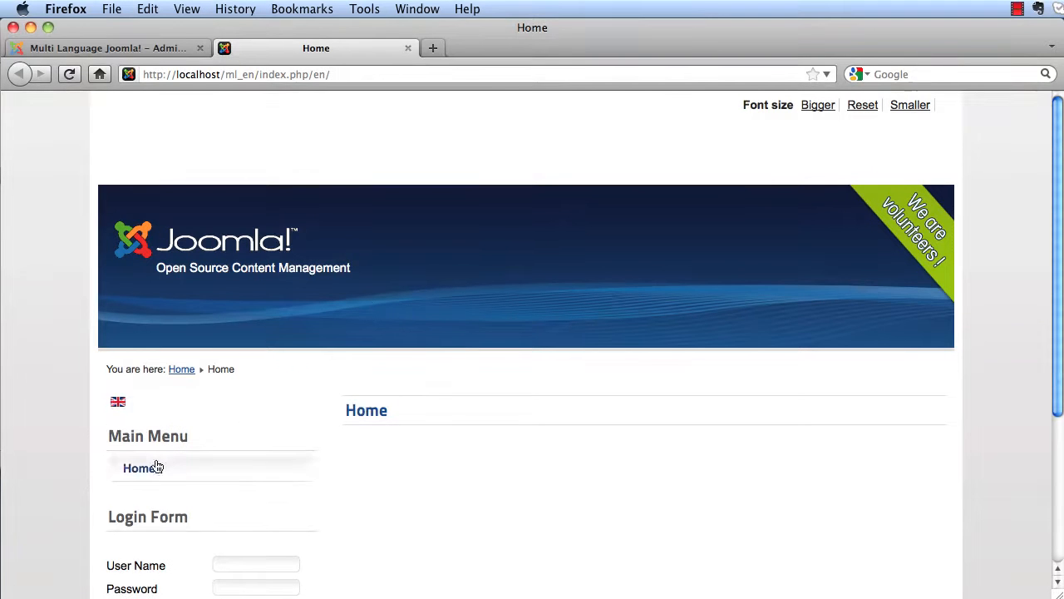
click(117, 405)
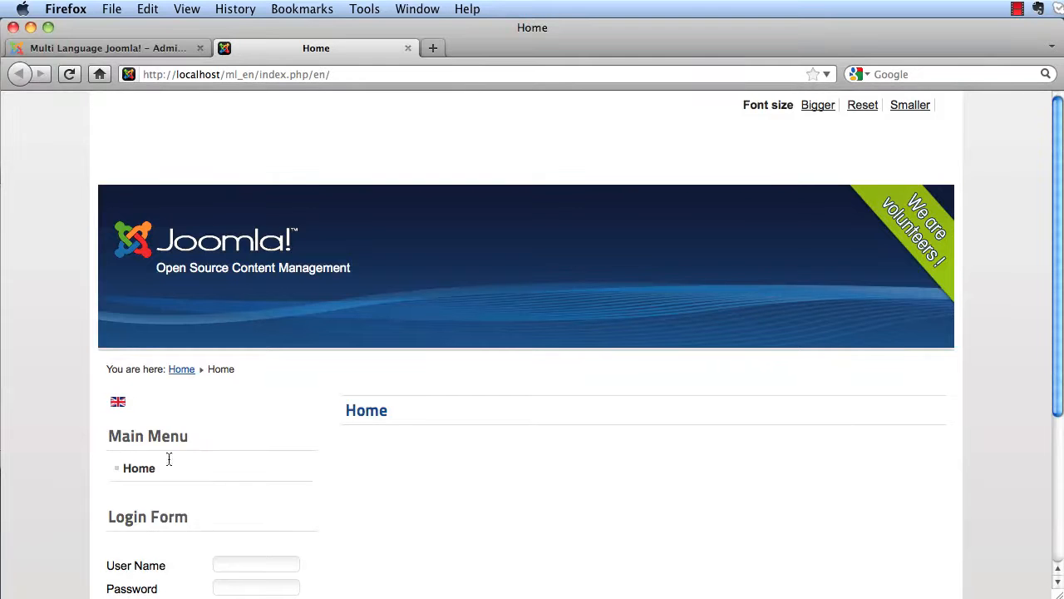
scroll(304, 468, down, 2)
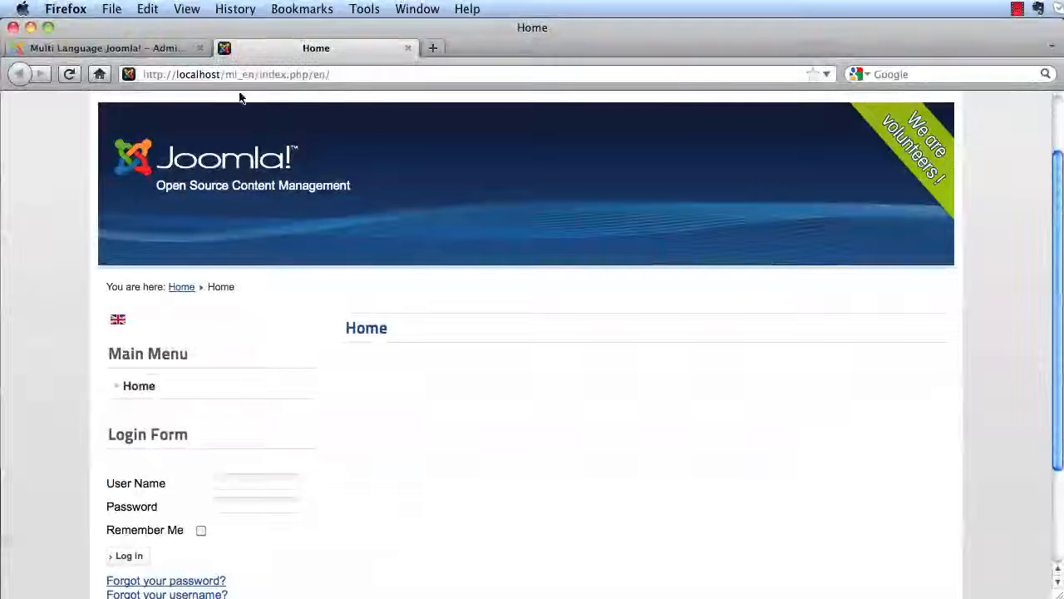
click(137, 52)
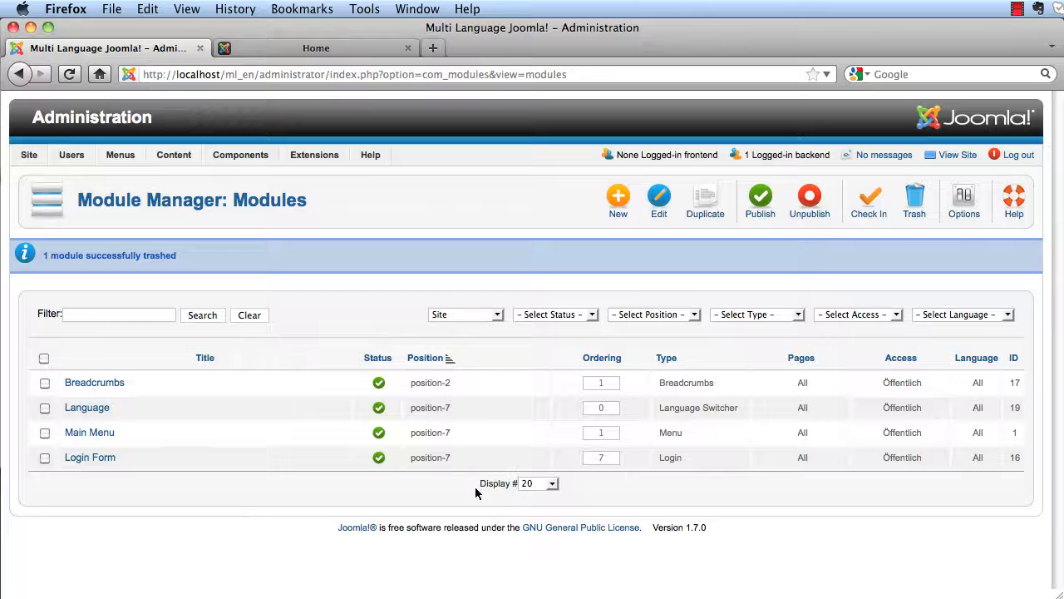
- Set the Main Menu module's language to English (UK) and save it
click(98, 434)
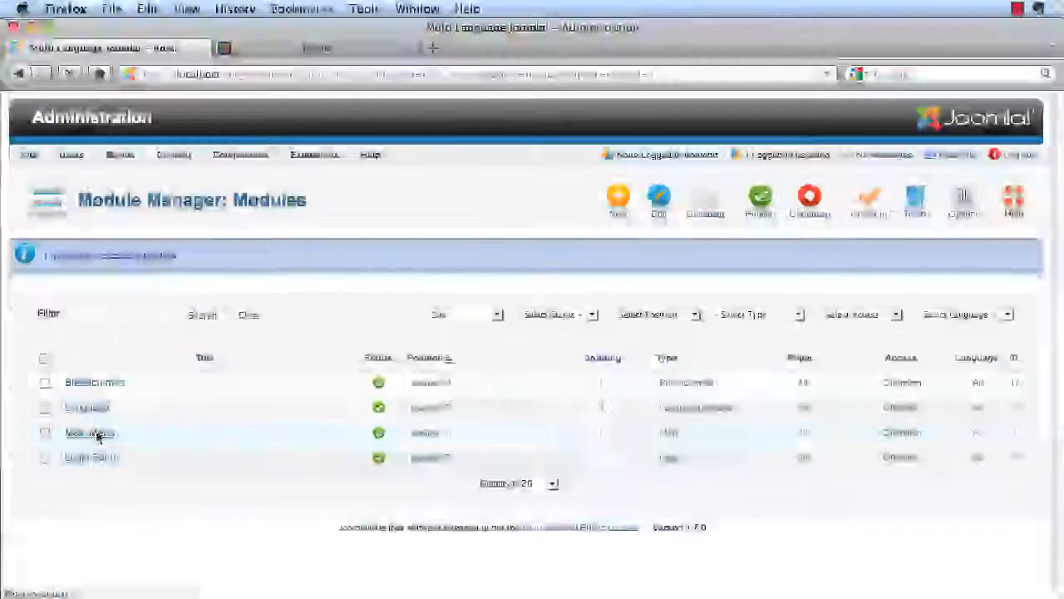
scroll(505, 454, down, 3)
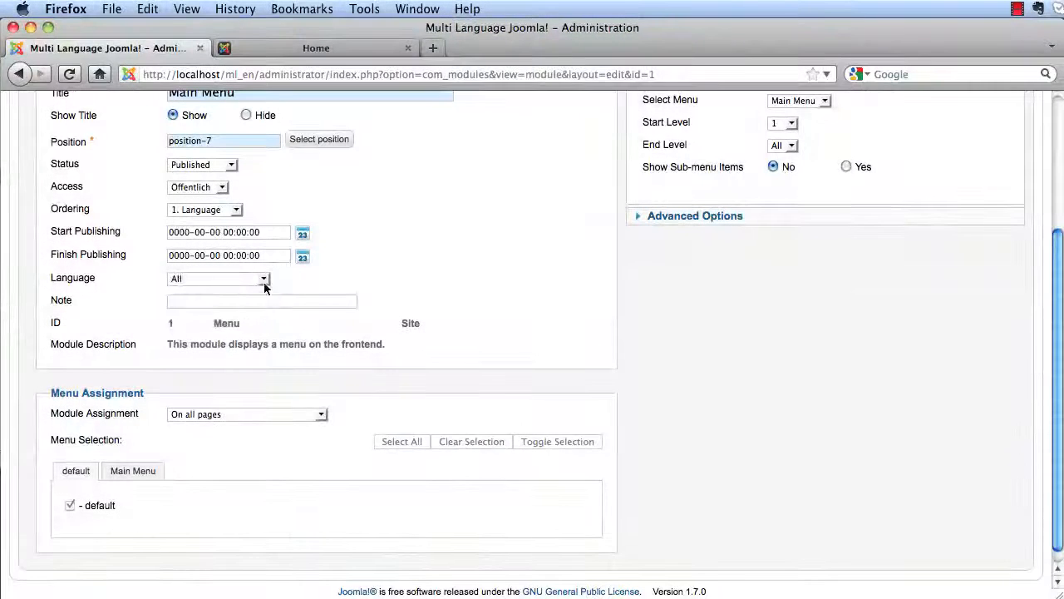
click(263, 279)
click(249, 305)
scroll(707, 408, up, 5)
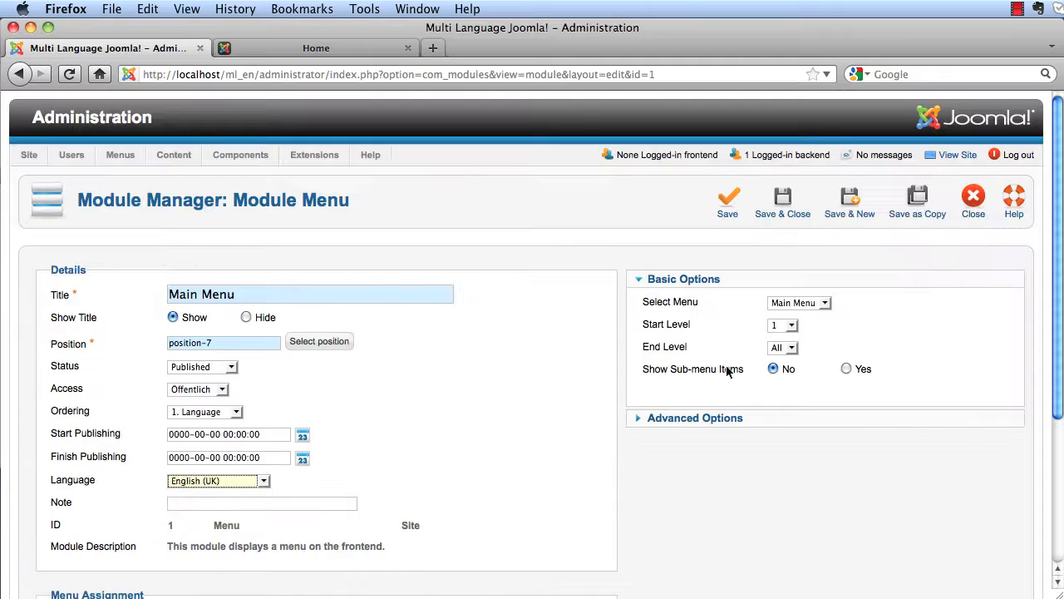
click(784, 209)
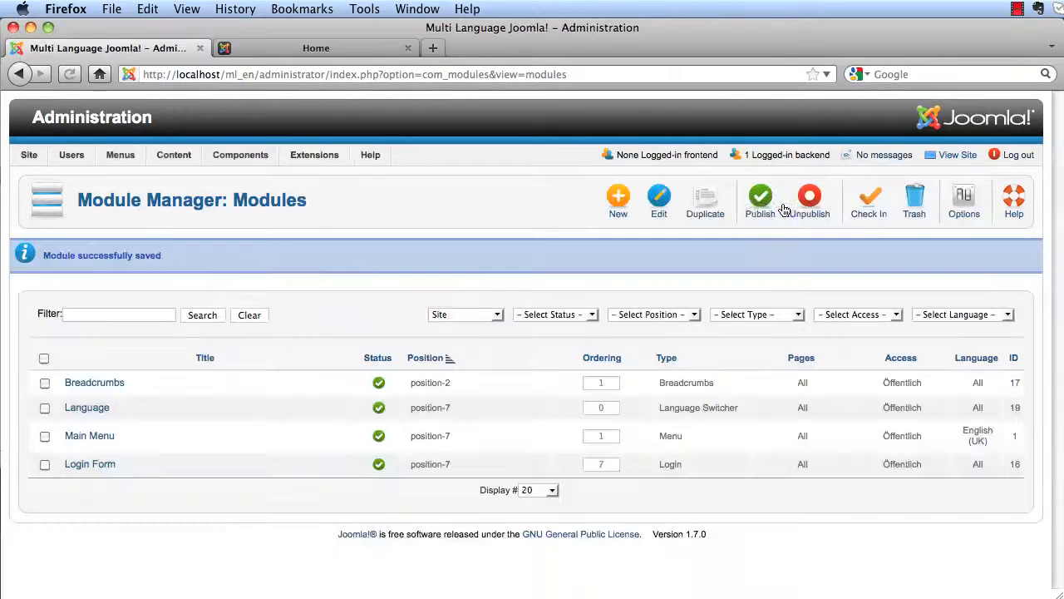
- Set the Login Form module's language to English (UK) and save it
click(96, 466)
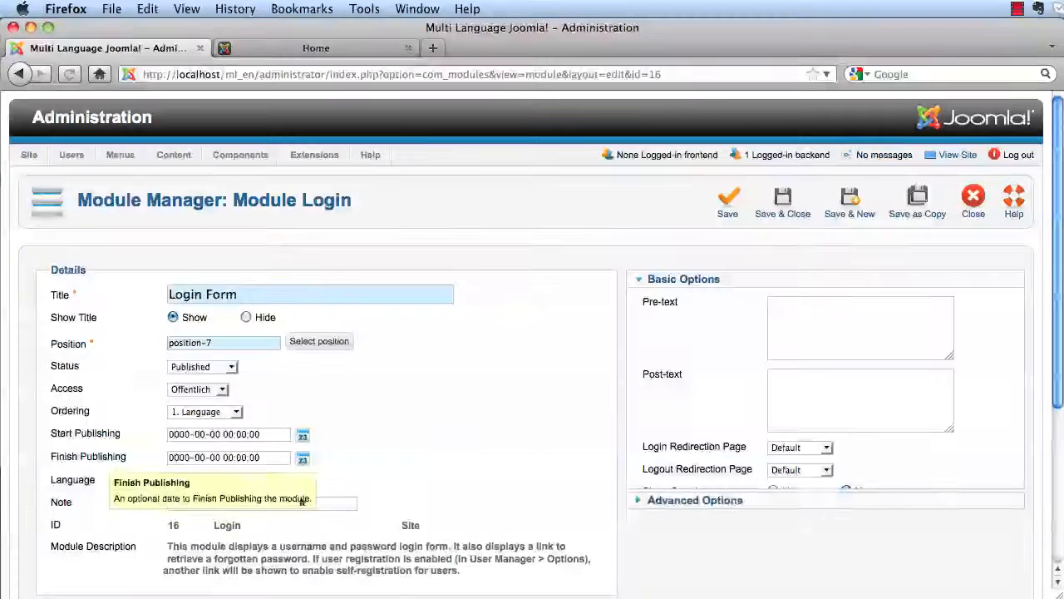
click(229, 481)
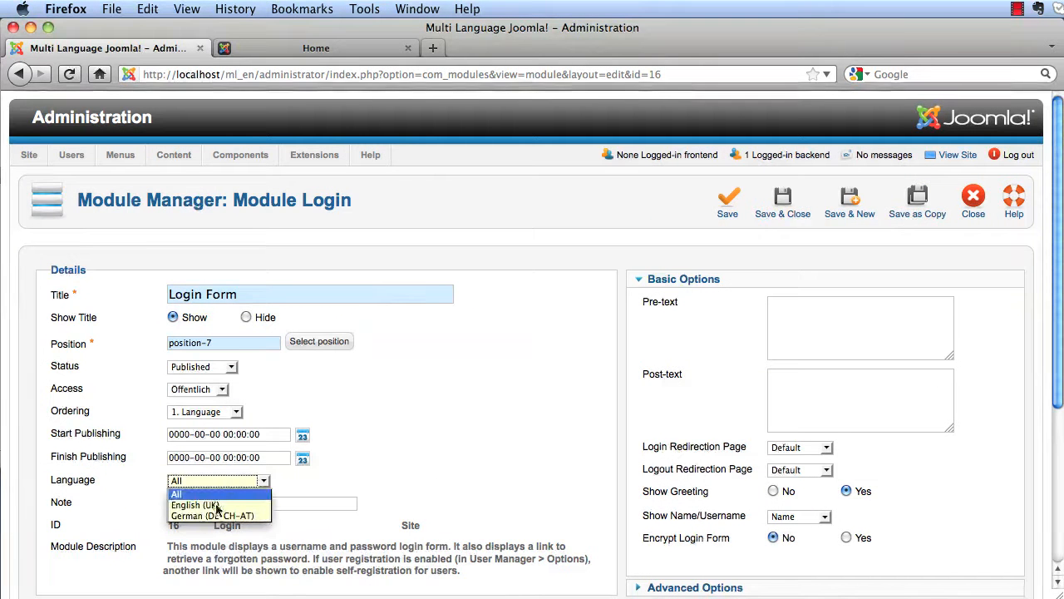
click(217, 505)
click(782, 215)
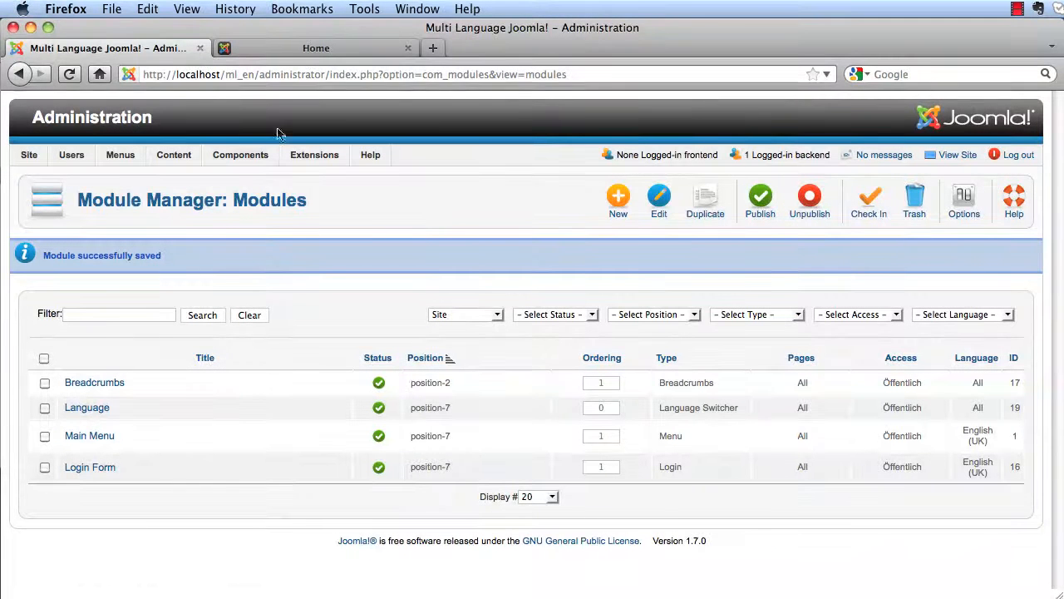
click(273, 53)
- Reload the front page, then load its /de/ German version to confirm English modules are hidden
click(66, 76)
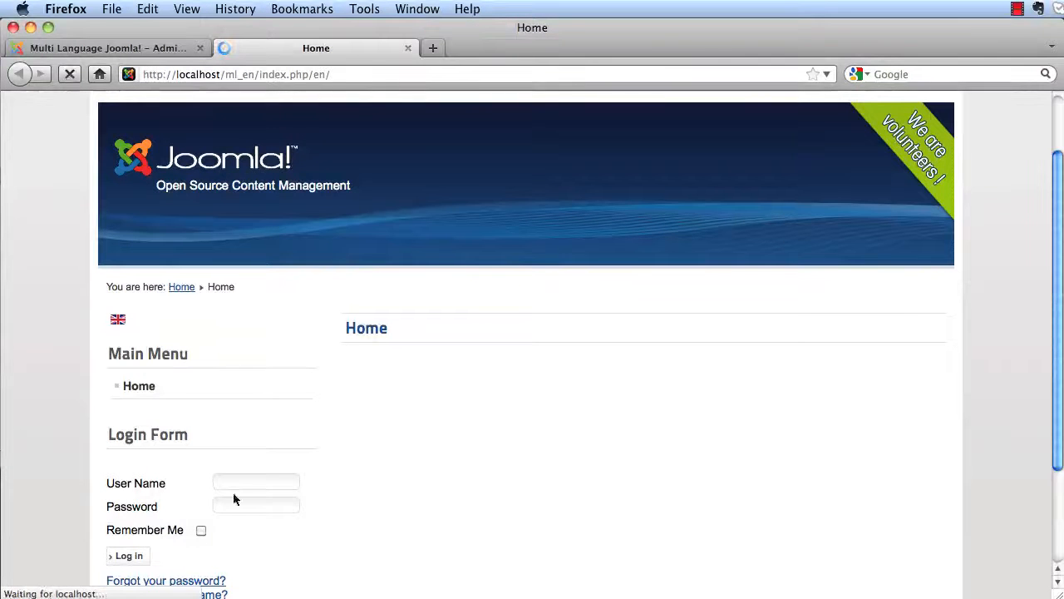
scroll(413, 467, down, 2)
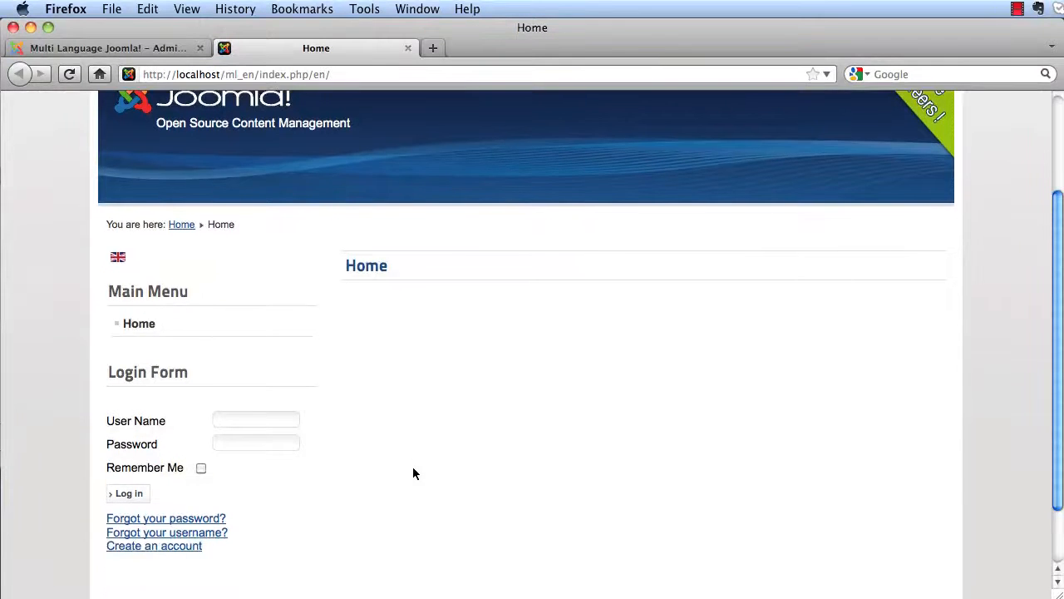
scroll(412, 466, up, 4)
click(320, 75)
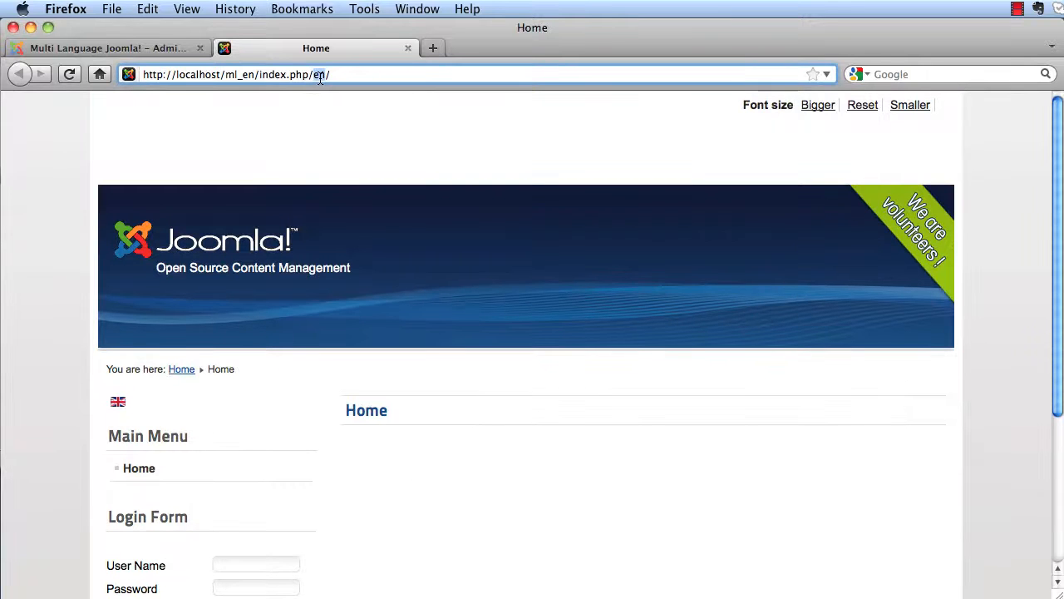
key(Return)
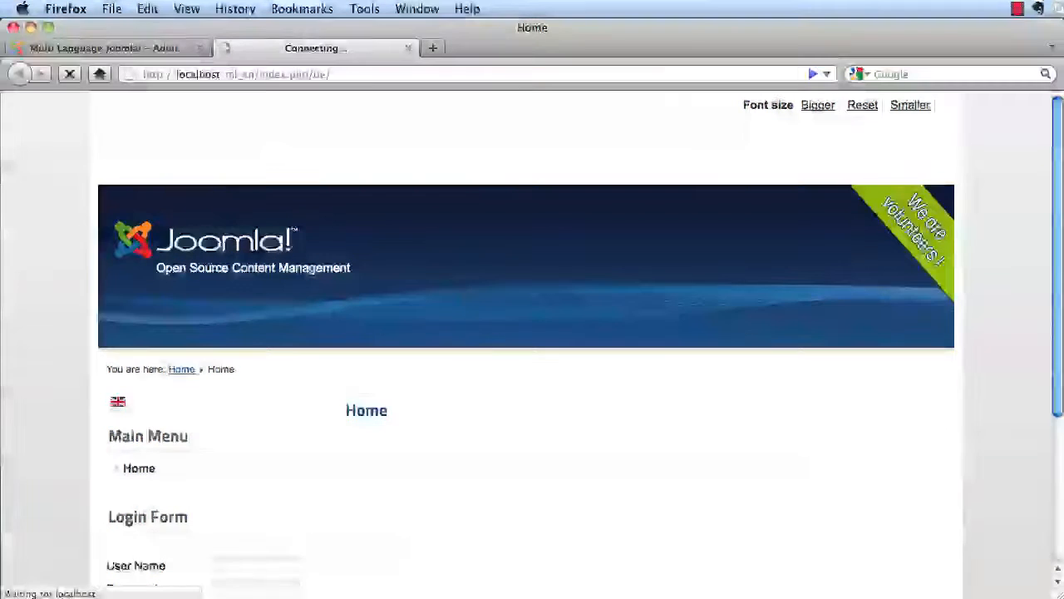
scroll(330, 364, down, 5)
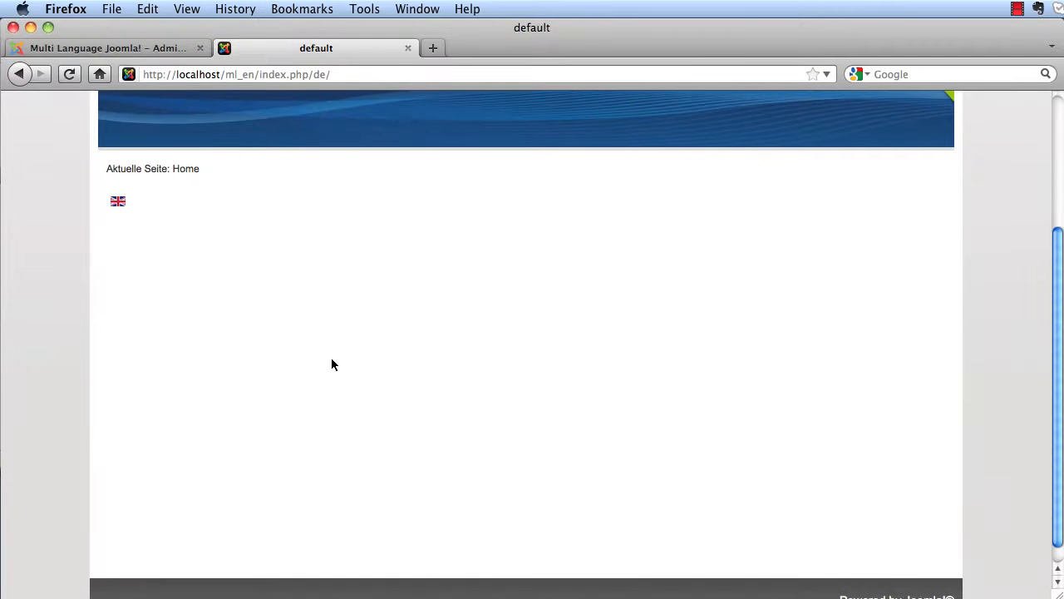
click(155, 54)
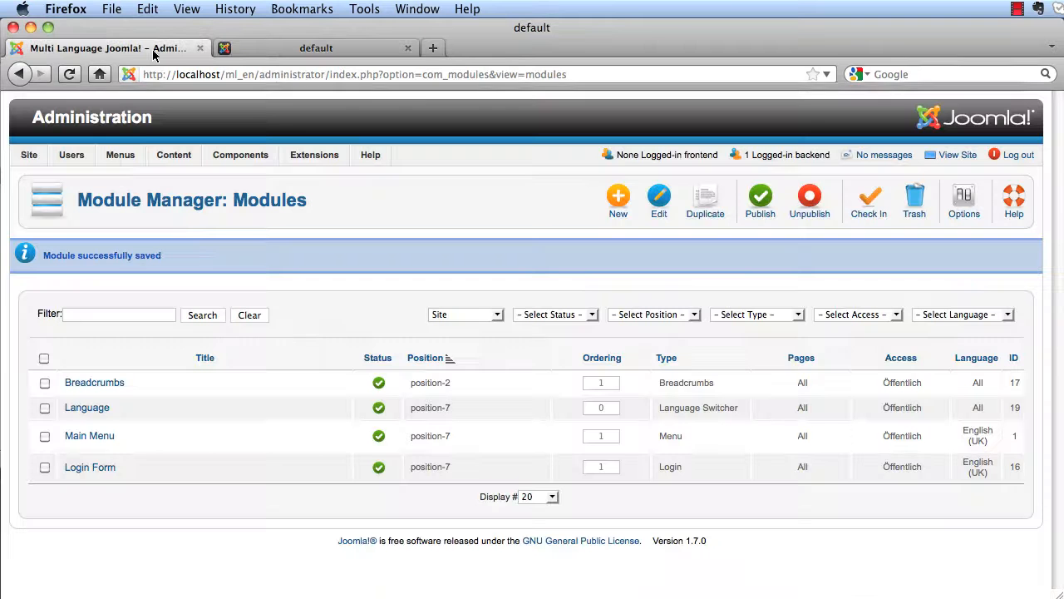
- Start a new menu and title it 'Hauptmenü'
mouse_move(122, 160)
mouse_move(158, 176)
click(253, 177)
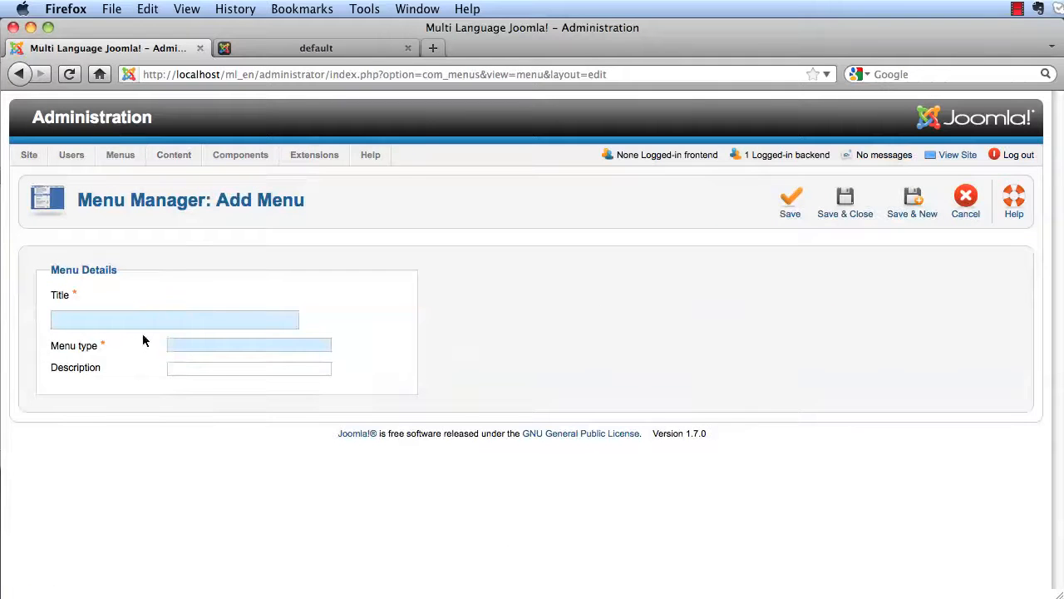
text(H)
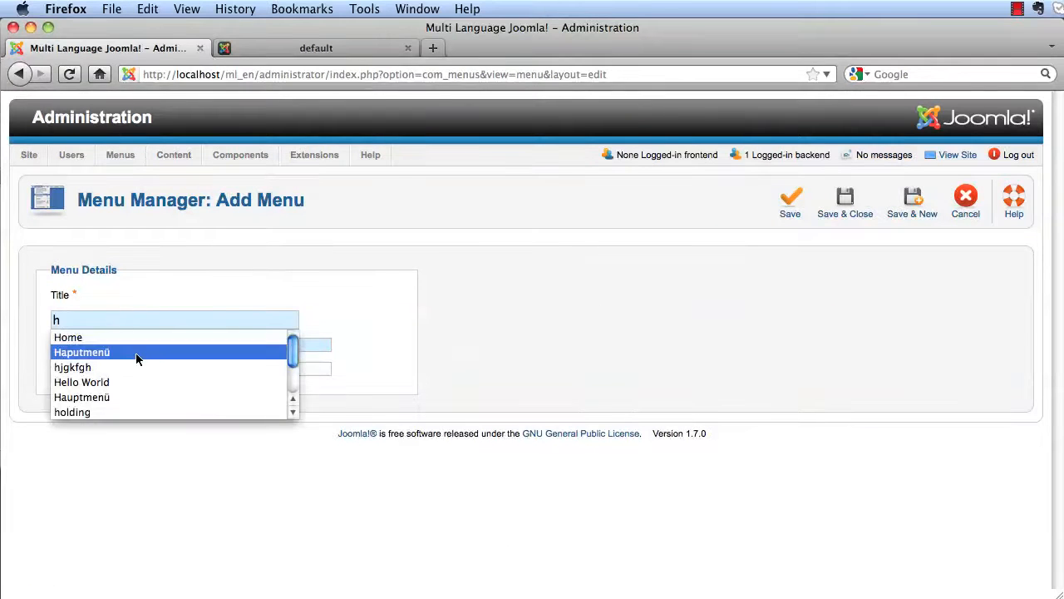
click(135, 353)
drag(141, 326, 29, 325)
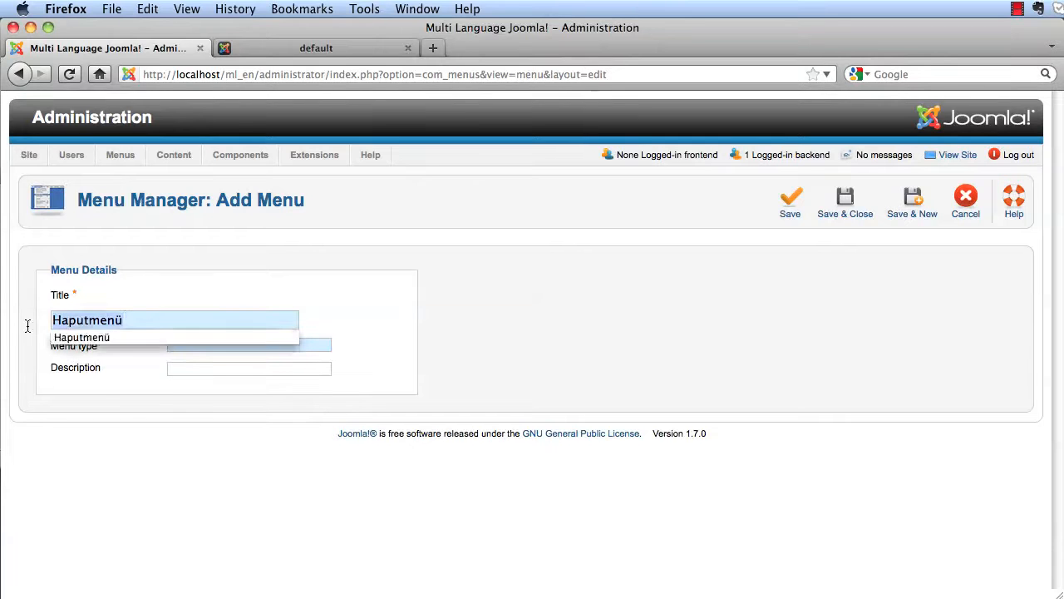
text(h)
click(106, 398)
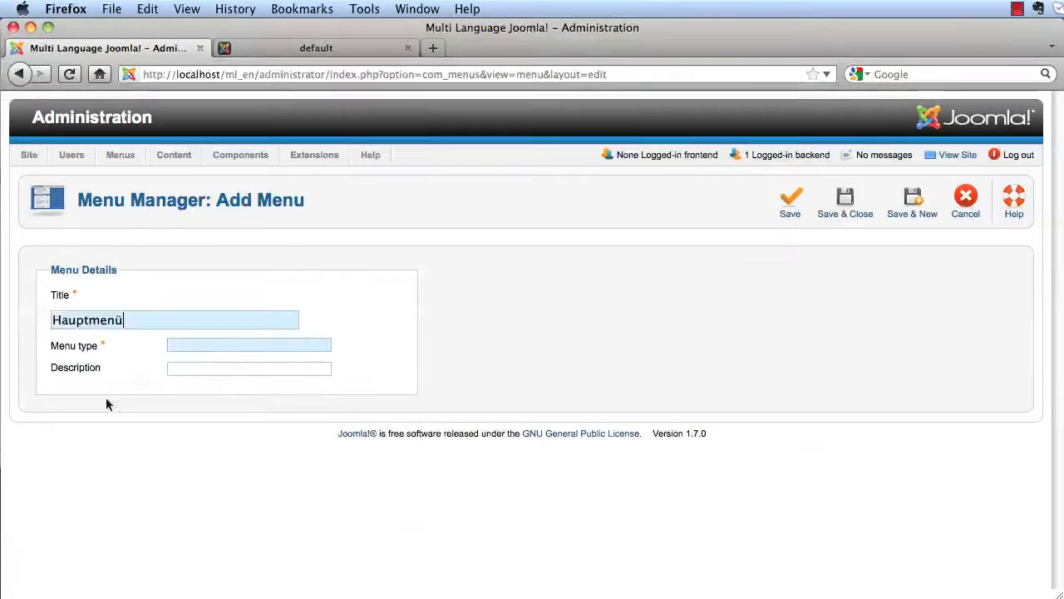
- Set menu type and description to 'hauptmenu', save, and open its empty item list
text(h)
click(195, 365)
text(h)
click(196, 380)
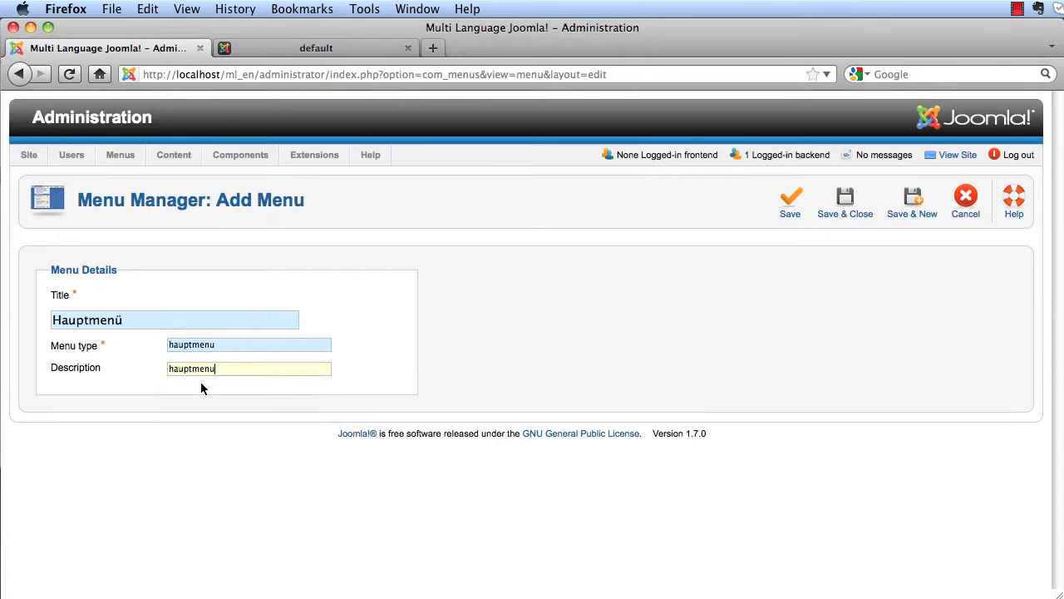
click(827, 219)
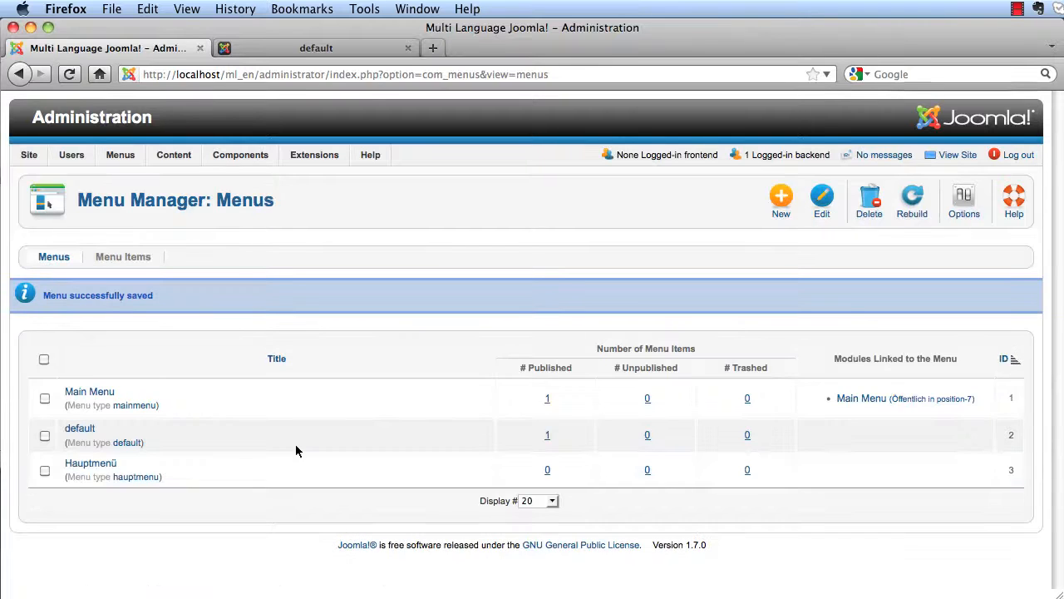
click(103, 468)
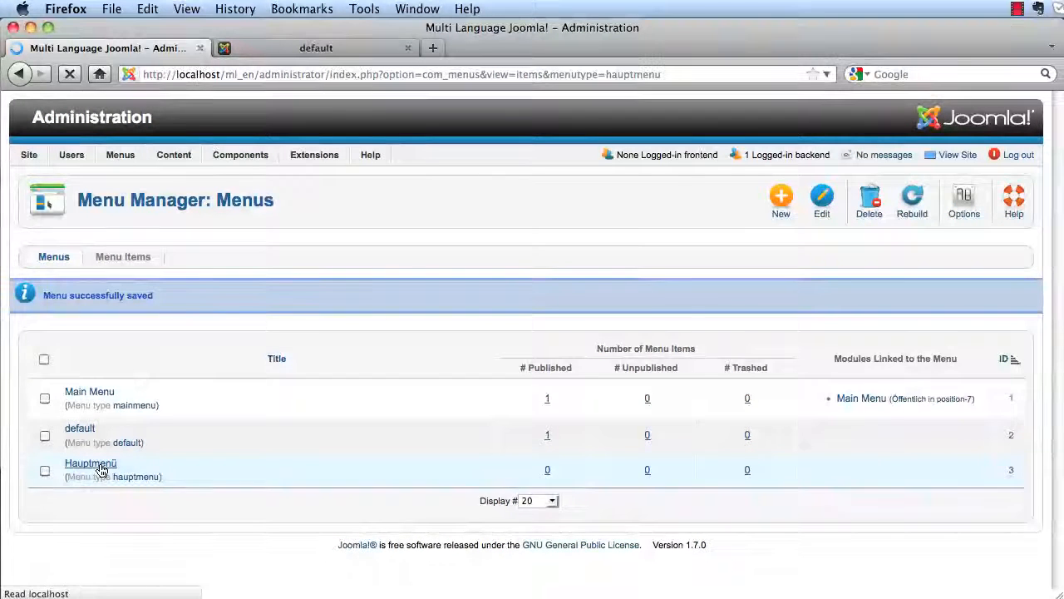
- Add a Featured Articles item titled 'Startseite' to Hauptmenü
click(631, 208)
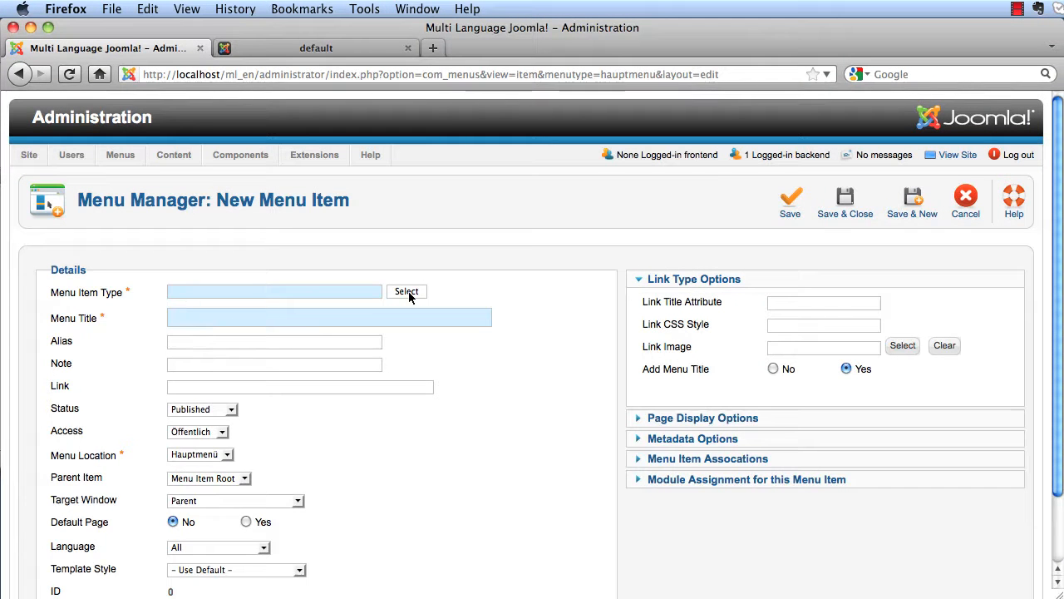
click(407, 291)
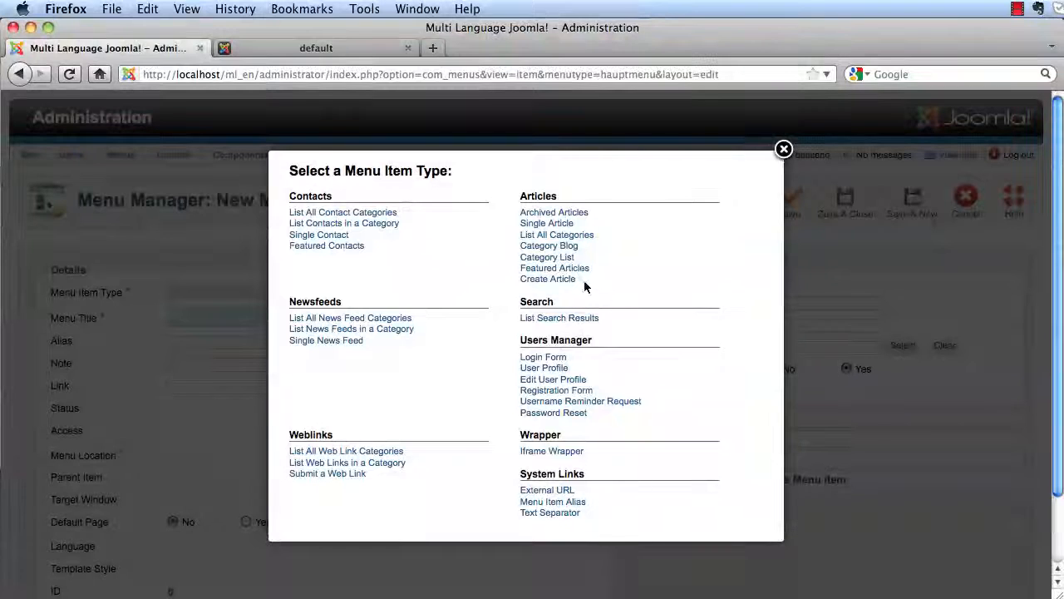
click(584, 271)
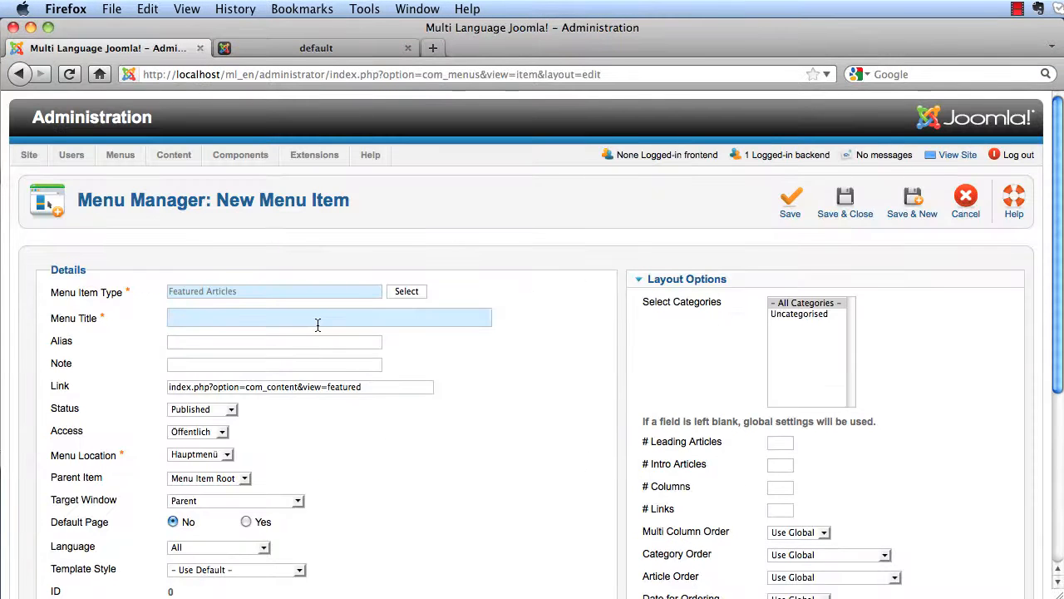
text(St)
click(288, 336)
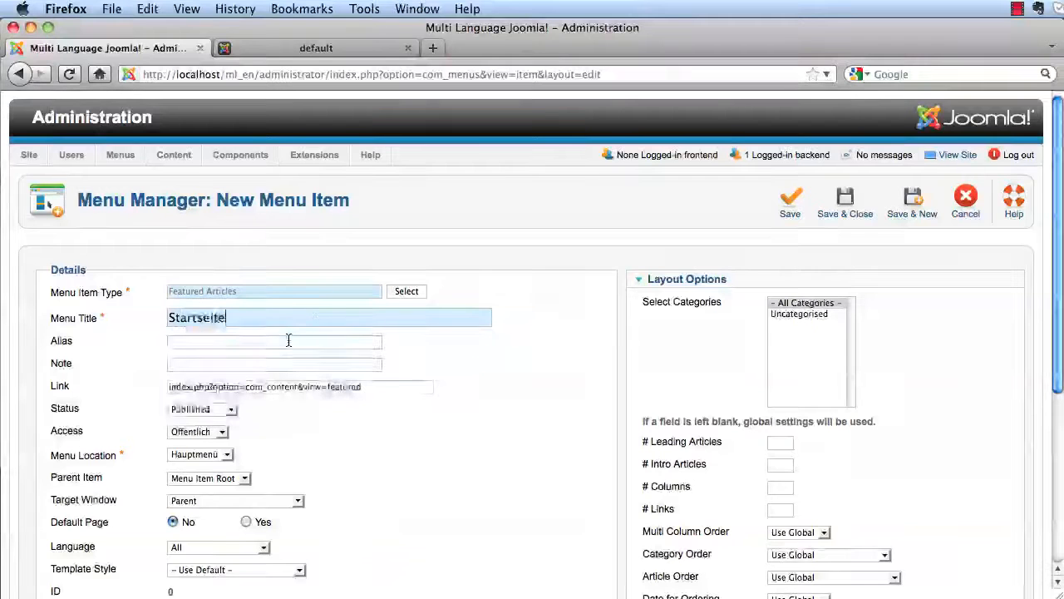
- Set Startseite's language to German (DE-CH-AT) and save it
scroll(588, 364, down, 3)
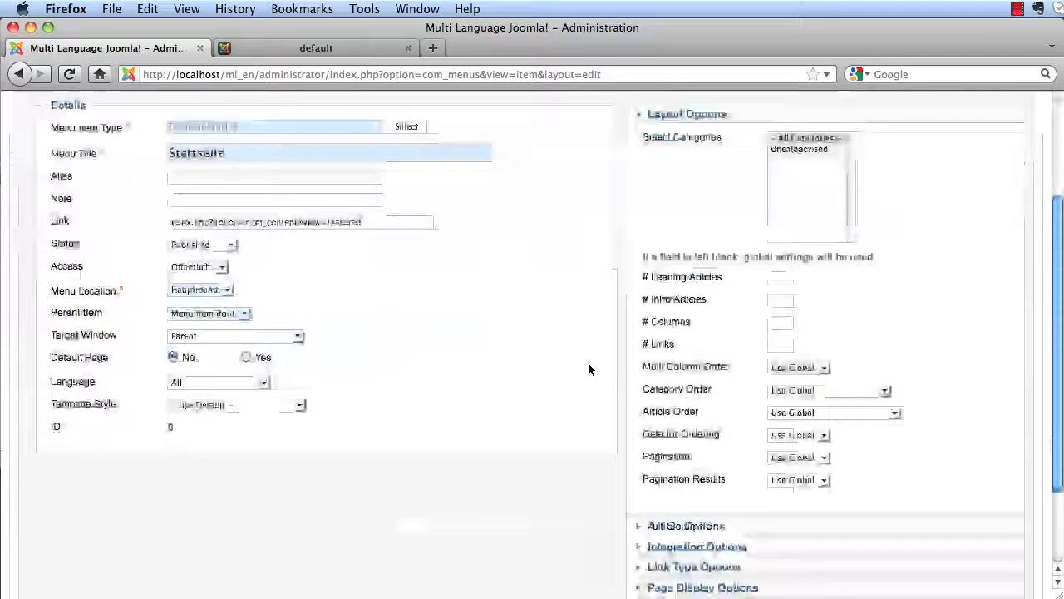
click(263, 383)
click(248, 418)
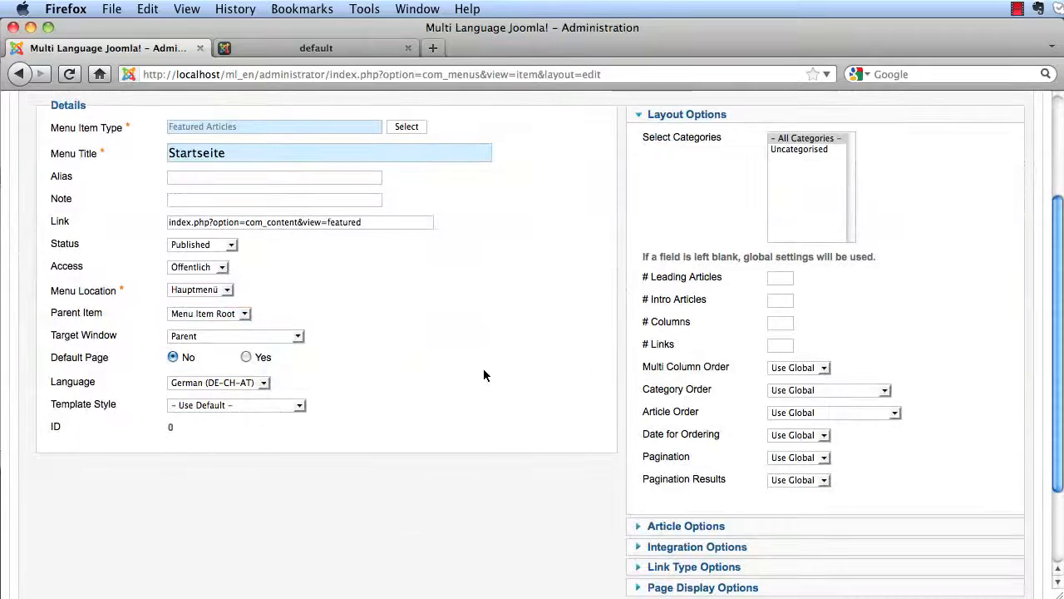
scroll(491, 366, up, 3)
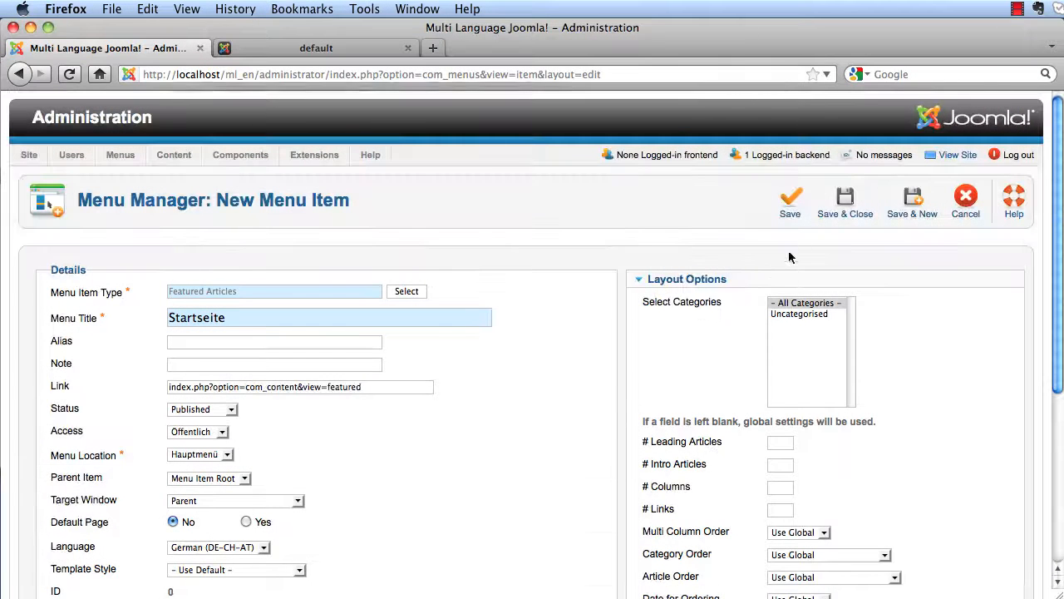
click(846, 213)
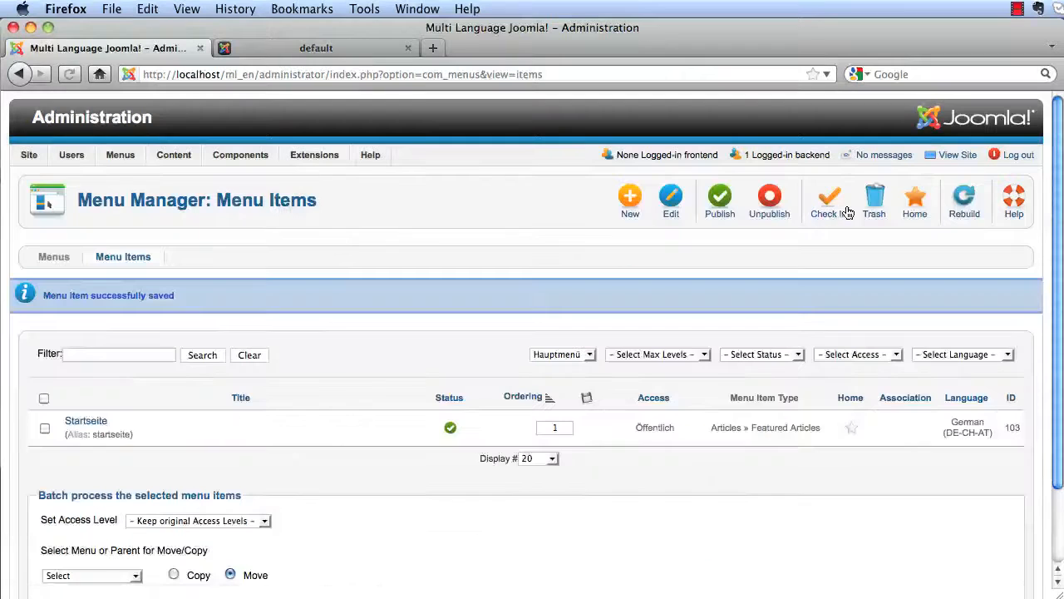
- Make Startseite the home page for German
mouse_move(128, 158)
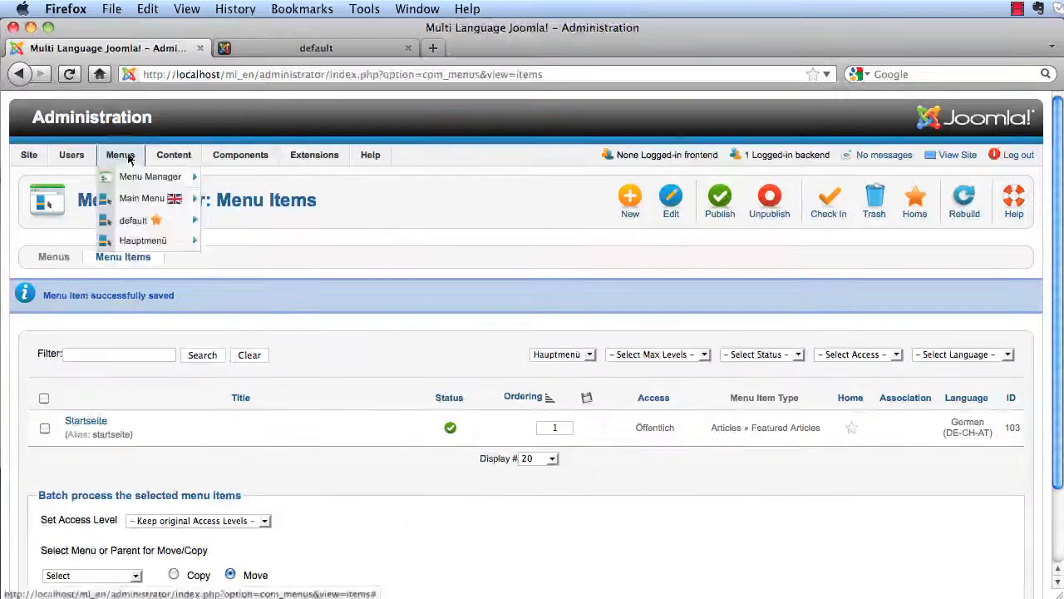
mouse_move(136, 242)
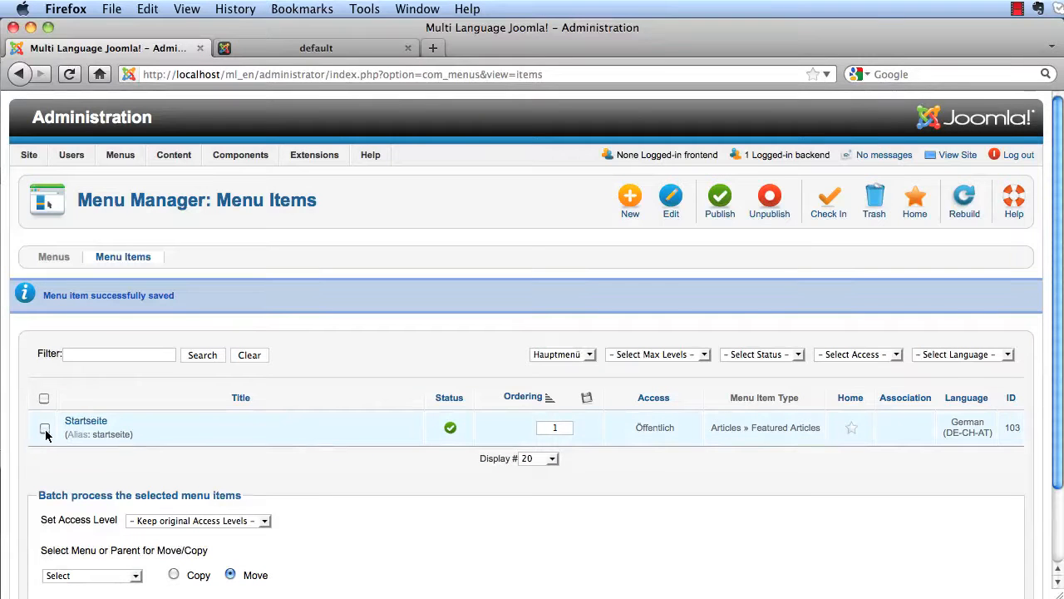
click(918, 207)
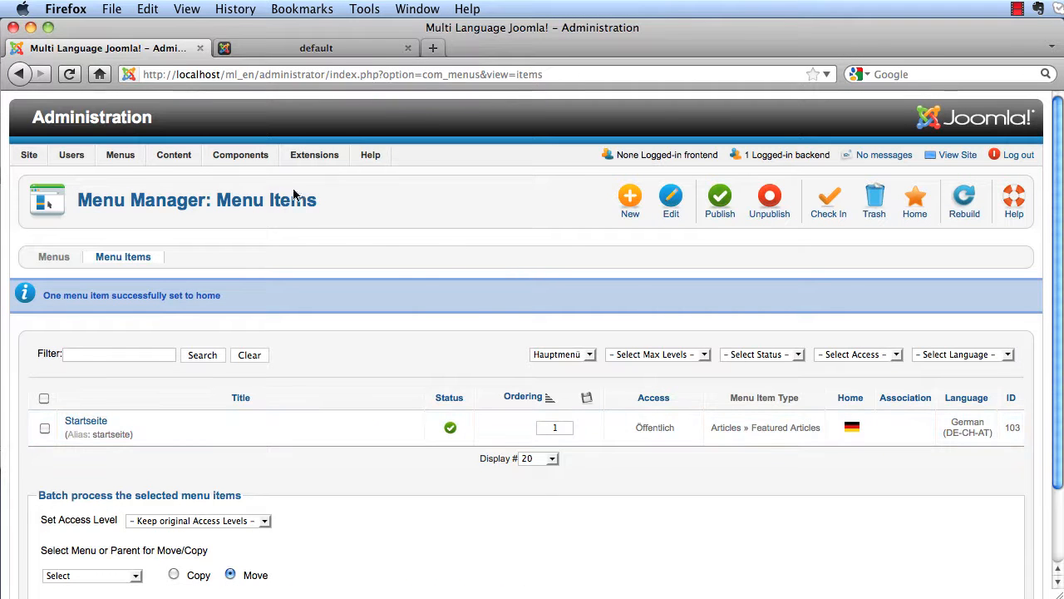
mouse_move(304, 159)
click(317, 203)
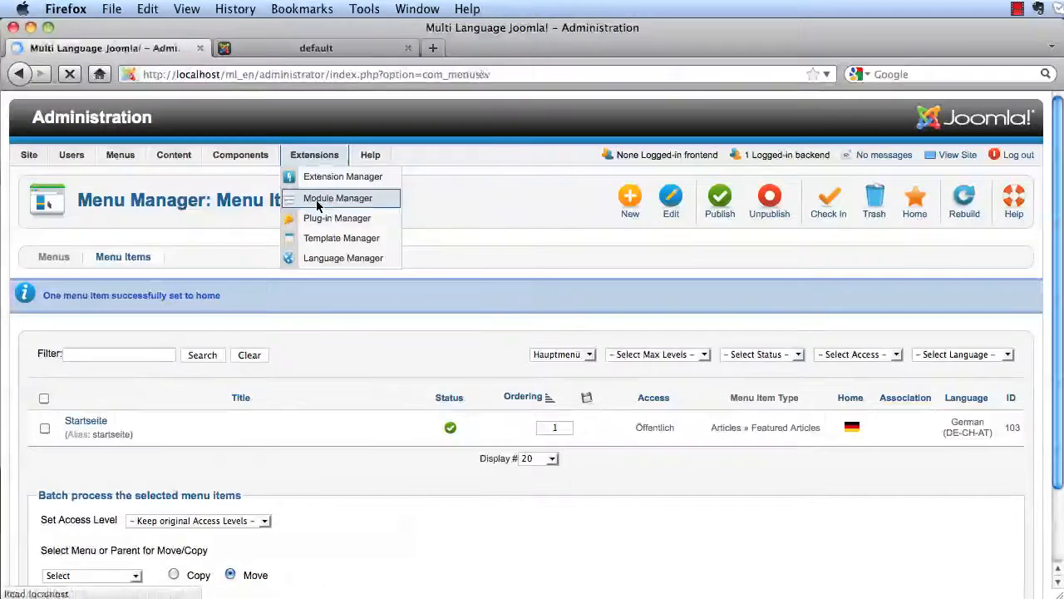
- Create a Menu module titled 'Hauptmenü' that displays the Hauptmenü menu
click(618, 200)
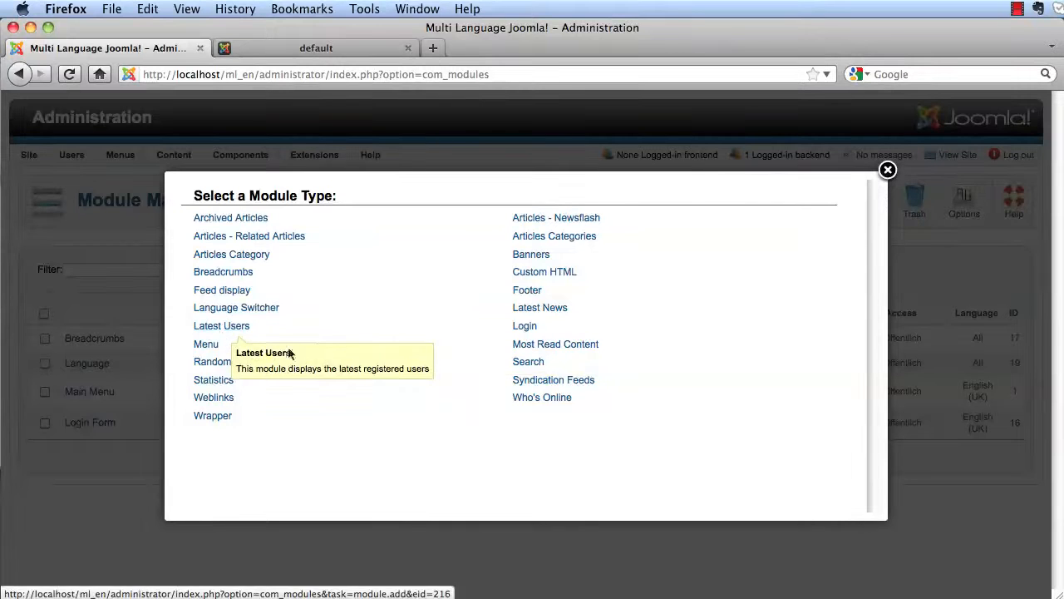
click(206, 349)
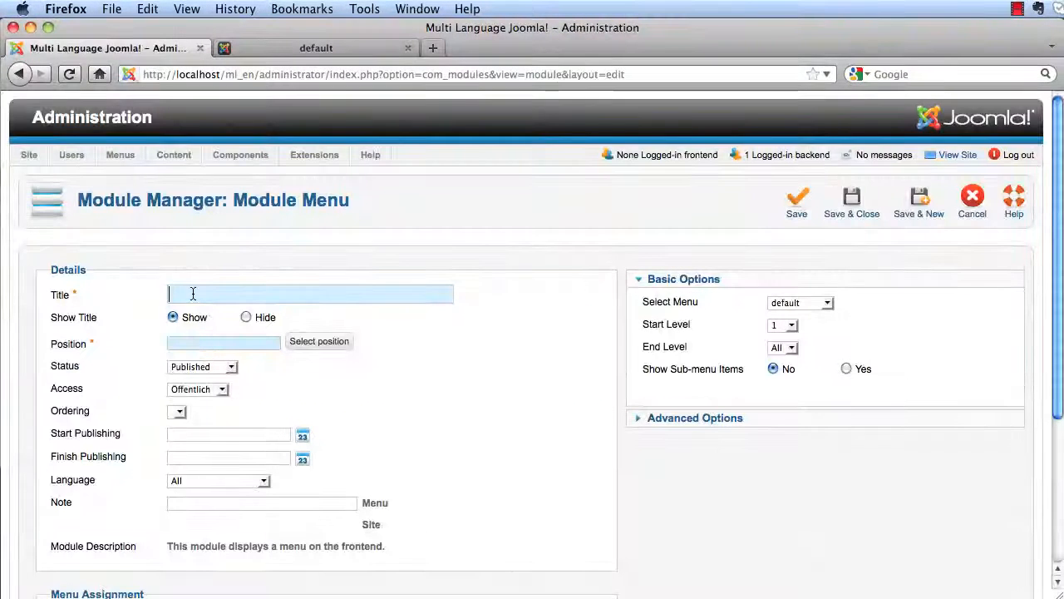
text(H)
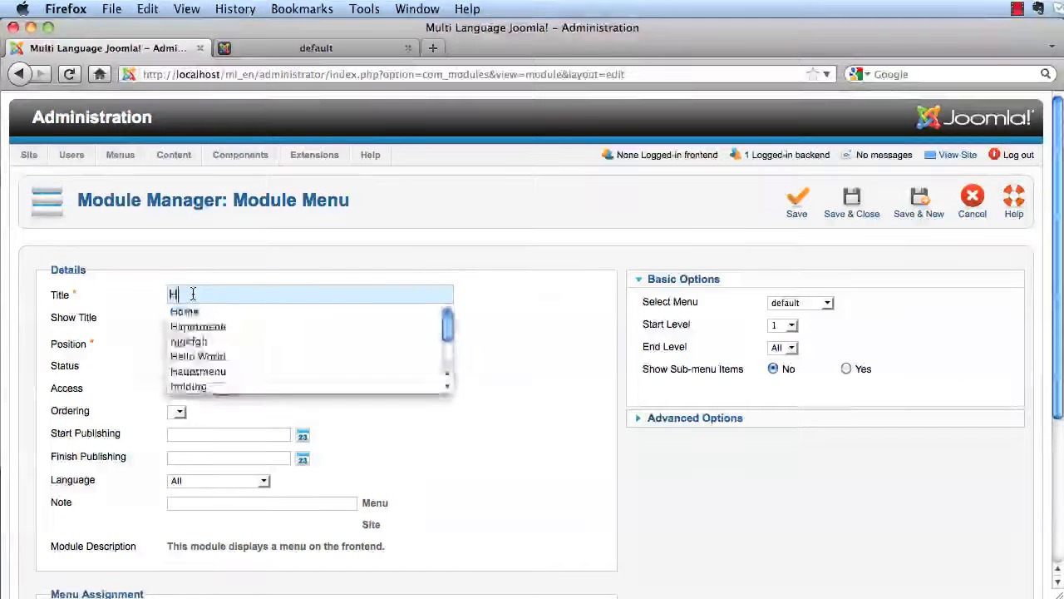
click(200, 372)
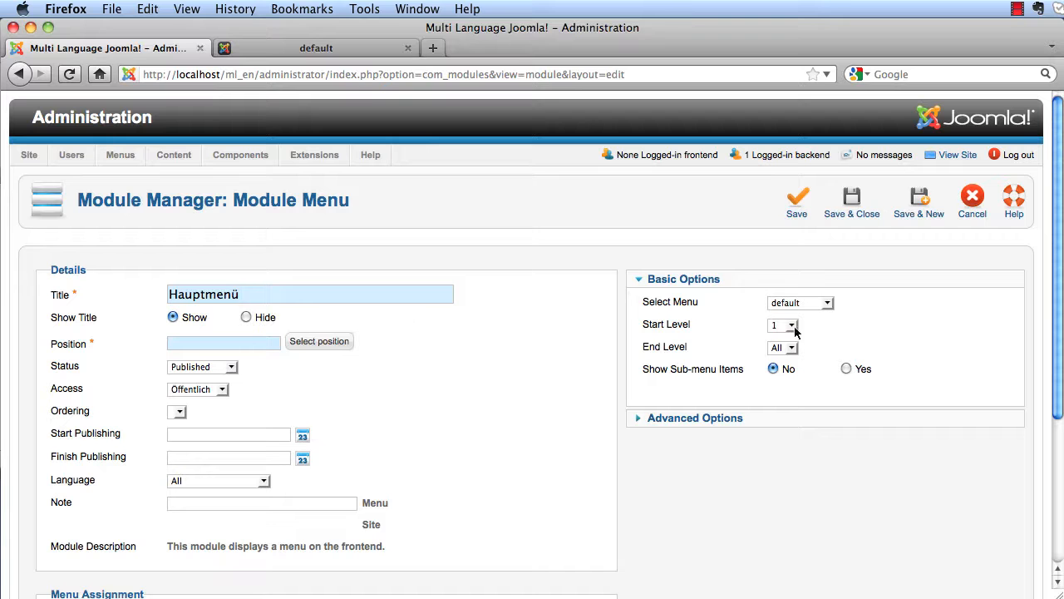
click(822, 304)
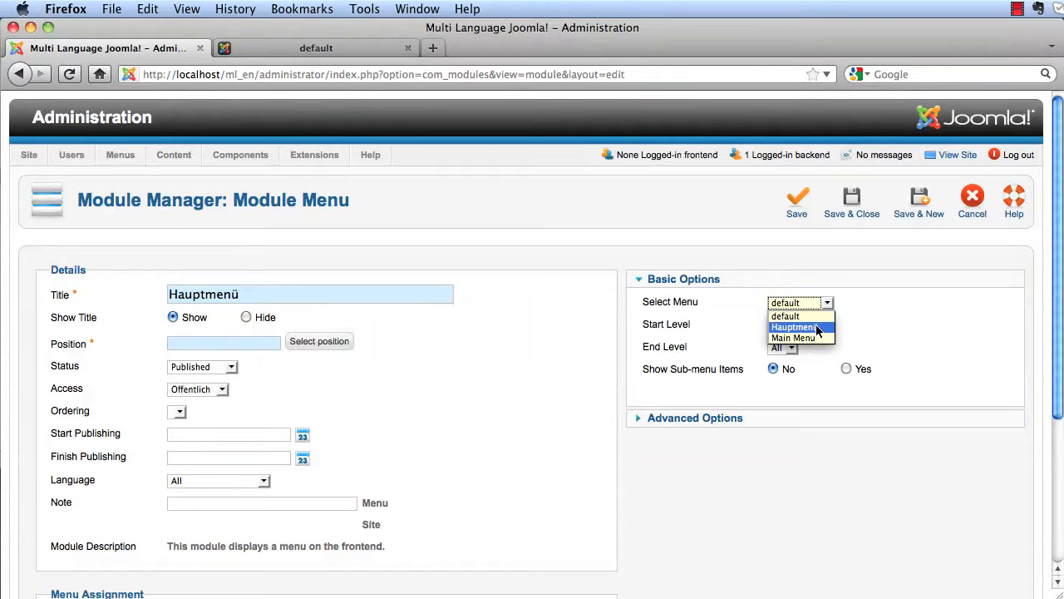
click(818, 328)
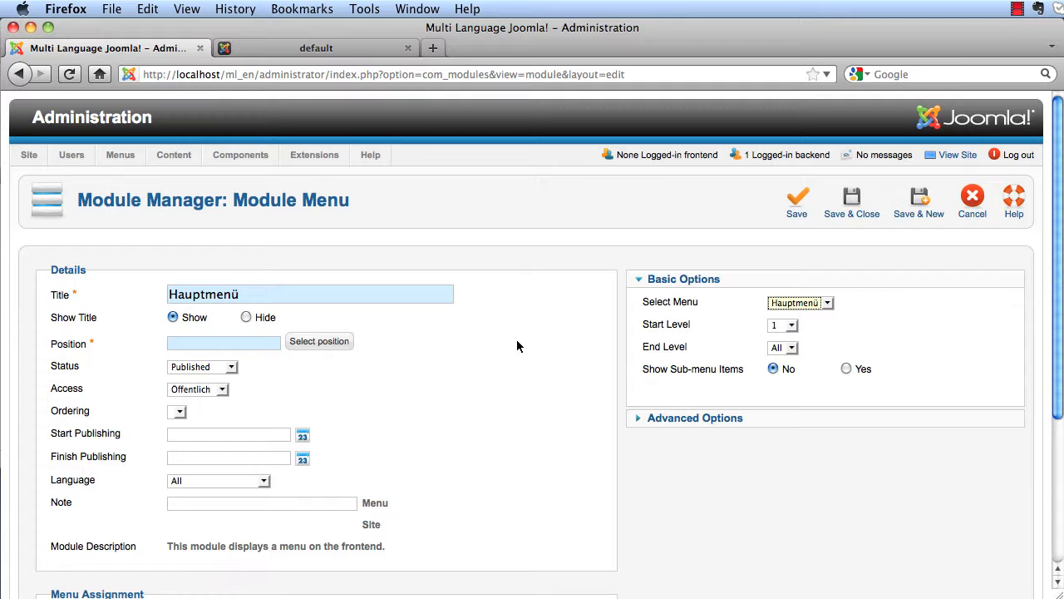
- Set the module's language to German and position to position-7, then save it
click(260, 480)
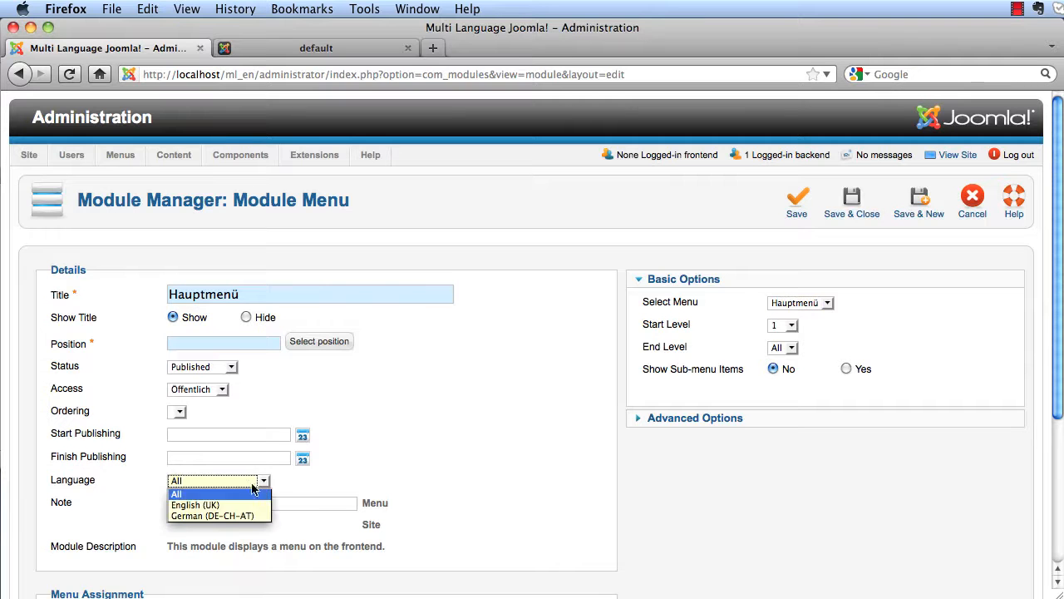
click(246, 513)
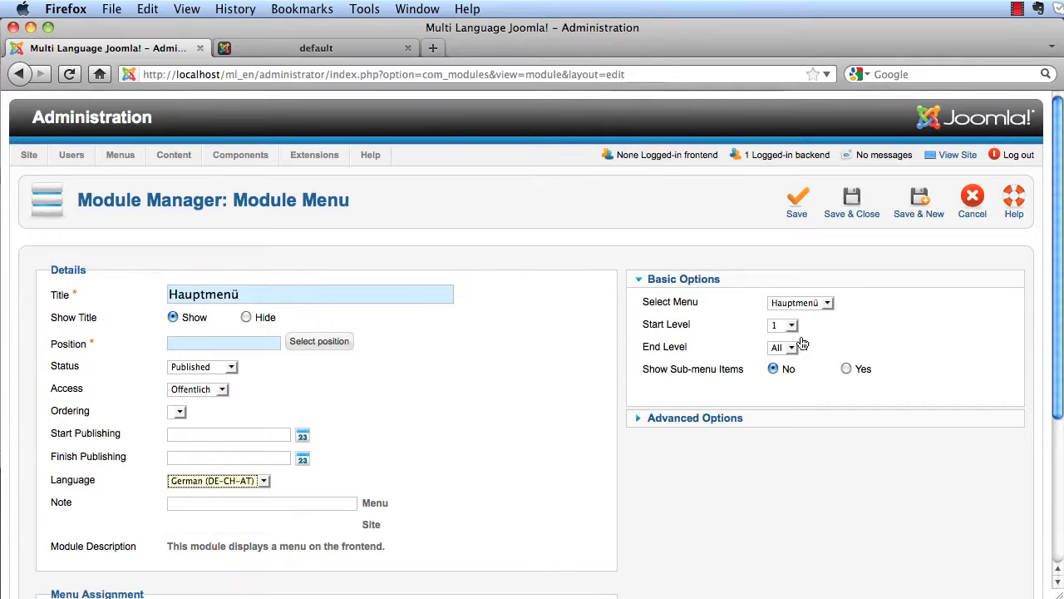
click(850, 206)
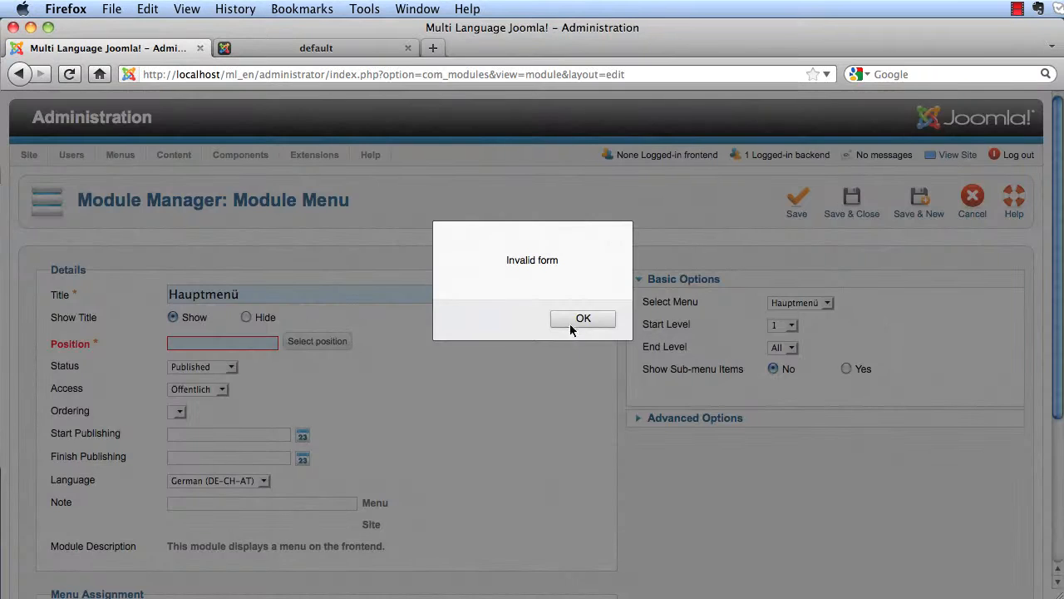
click(578, 321)
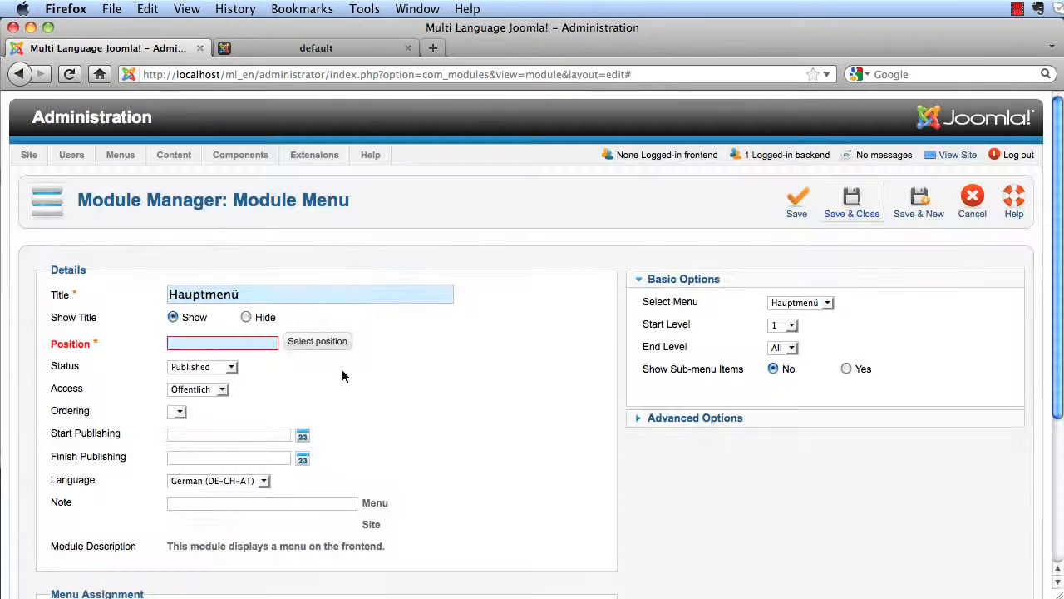
click(251, 344)
text(position-7)
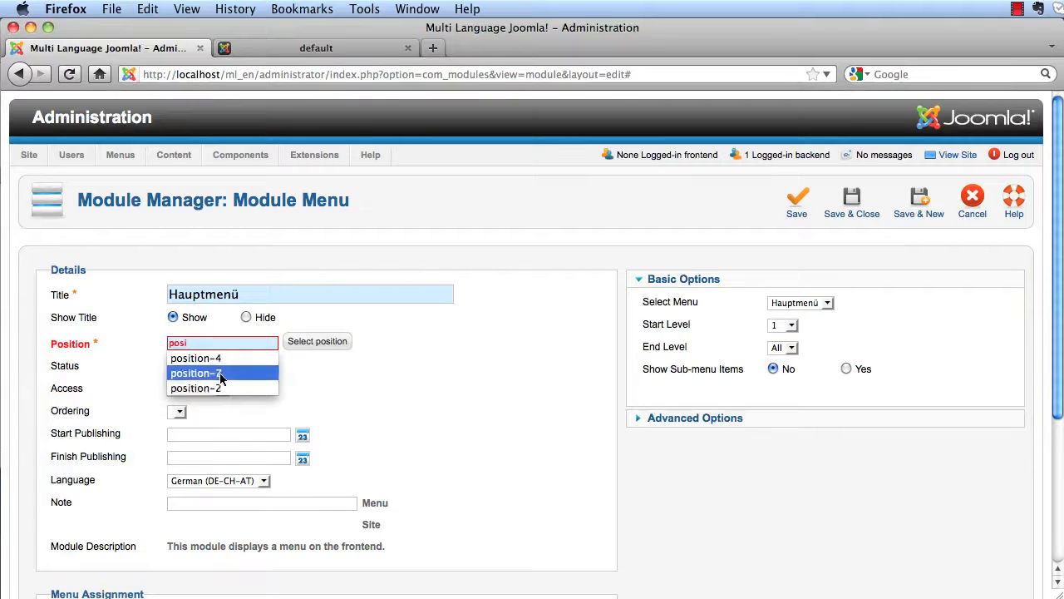
click(213, 375)
click(837, 208)
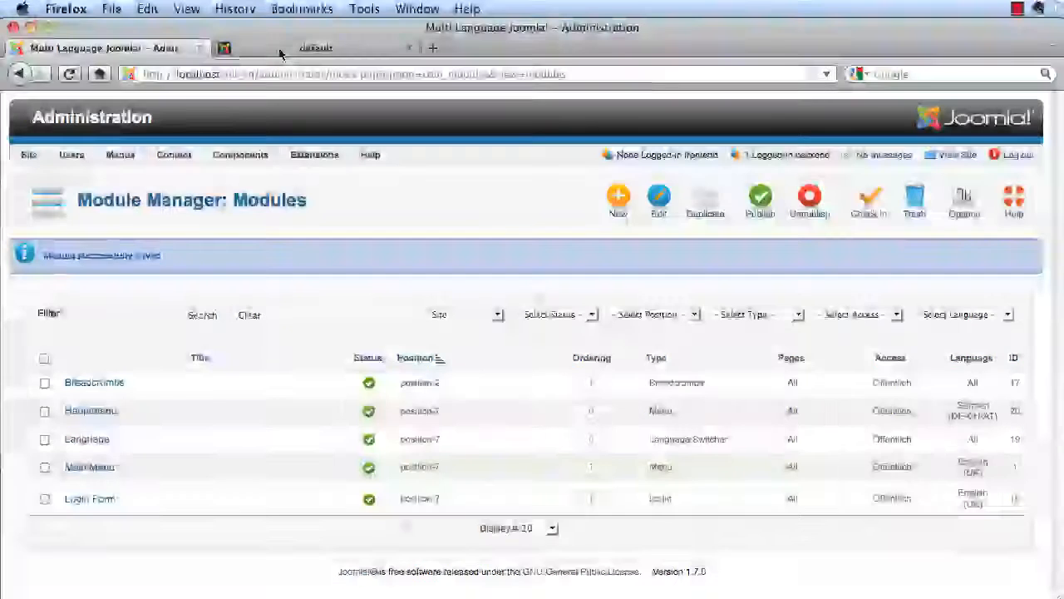
click(281, 48)
- Reload the front end and switch English then German flags to verify Hauptmenü shows Startseite
click(71, 75)
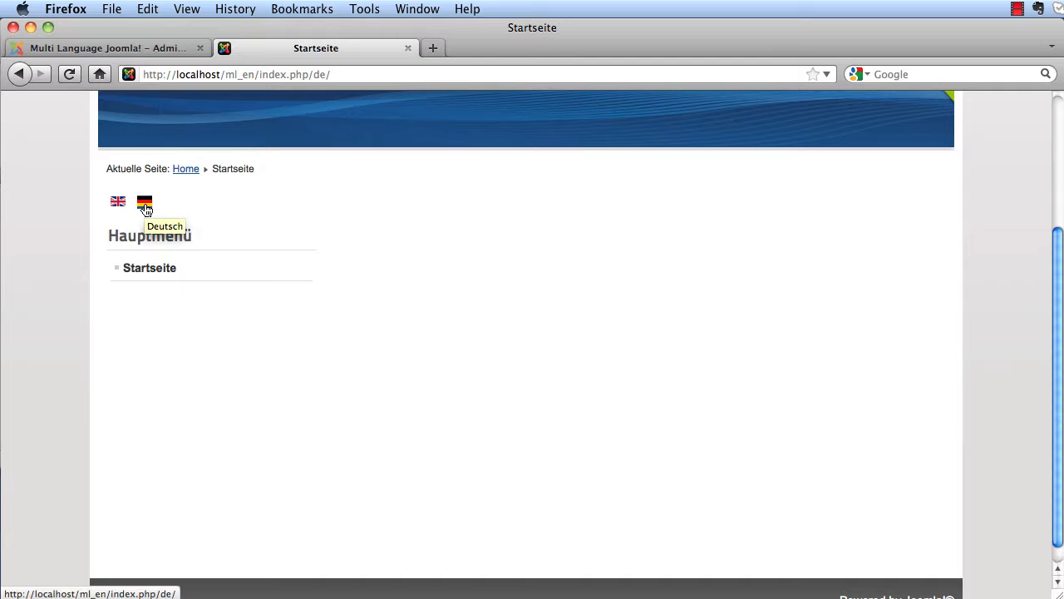
click(117, 203)
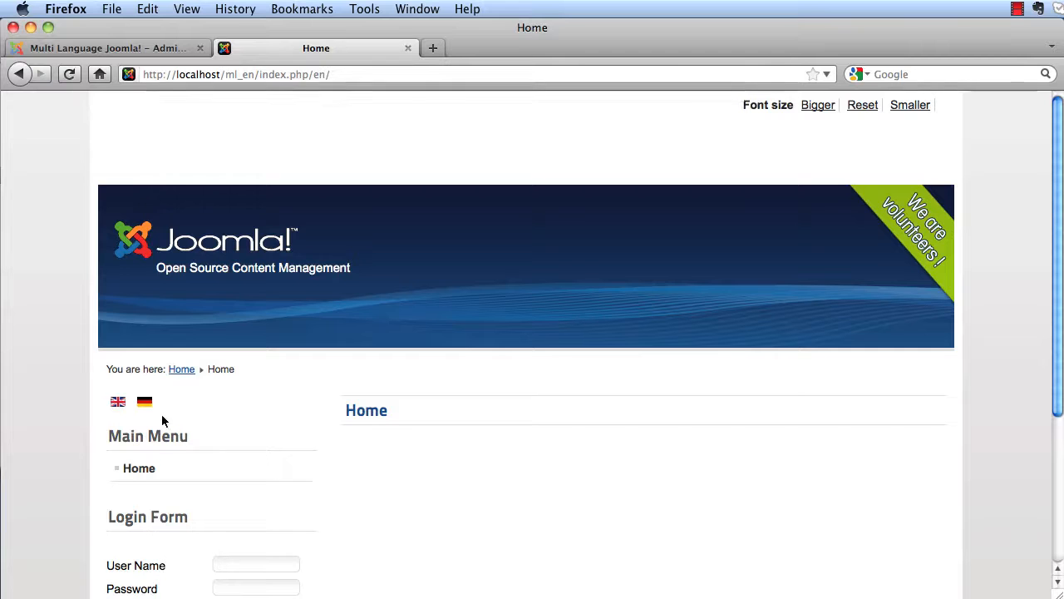
click(145, 405)
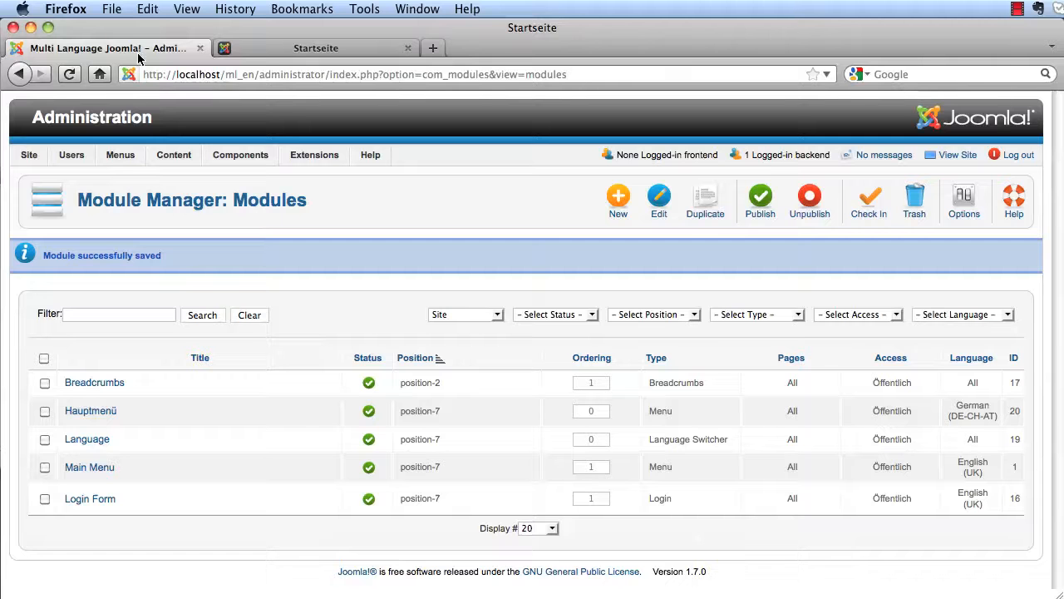
click(138, 48)
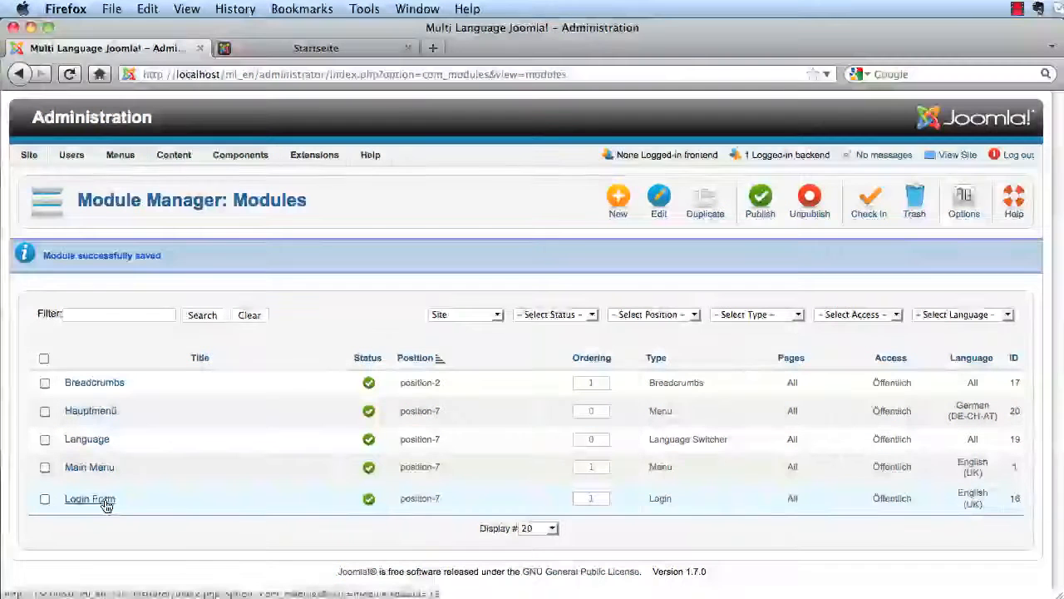
- Duplicate the Login Form module and rename the copy 'Anmeldung'
click(44, 499)
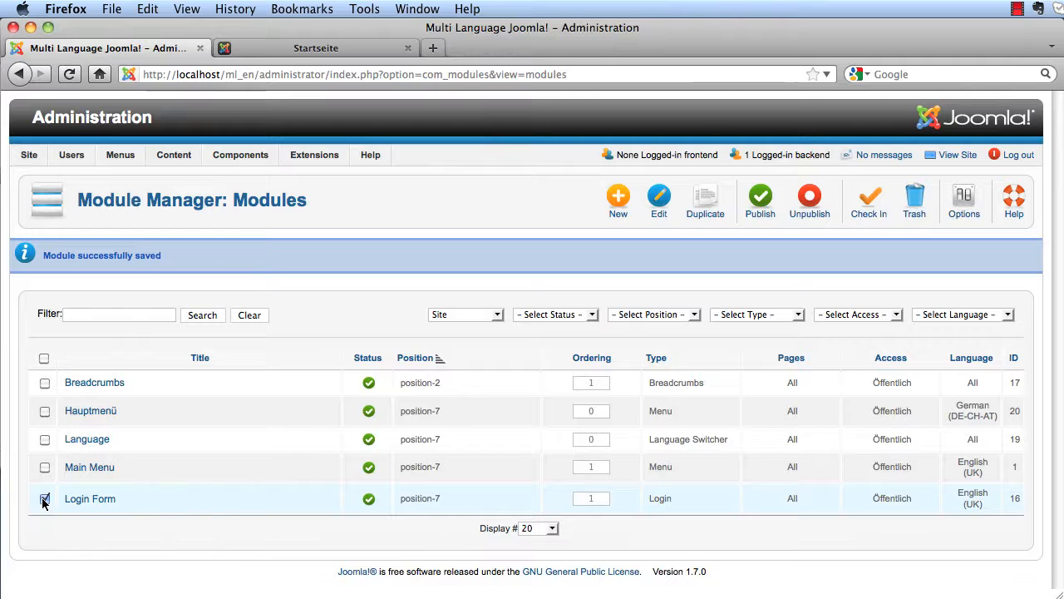
click(698, 208)
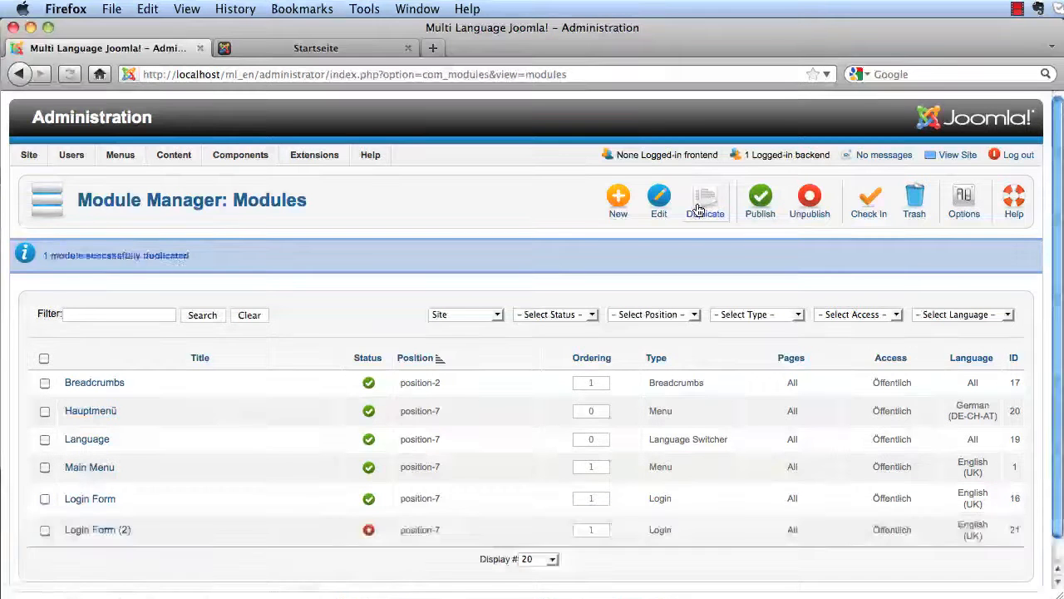
click(117, 532)
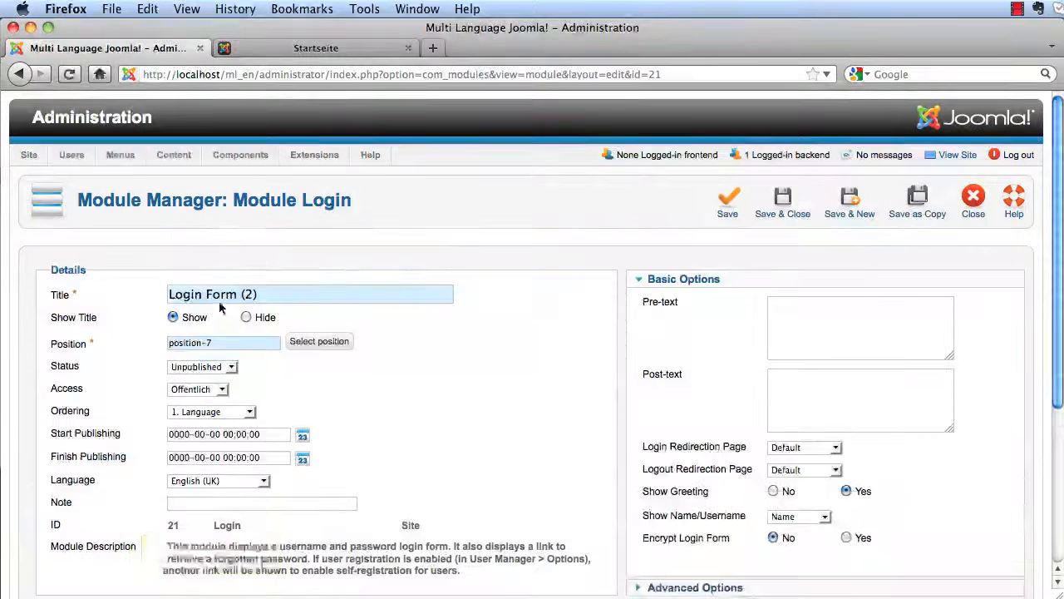
triple_click(220, 297)
text(Anmel)
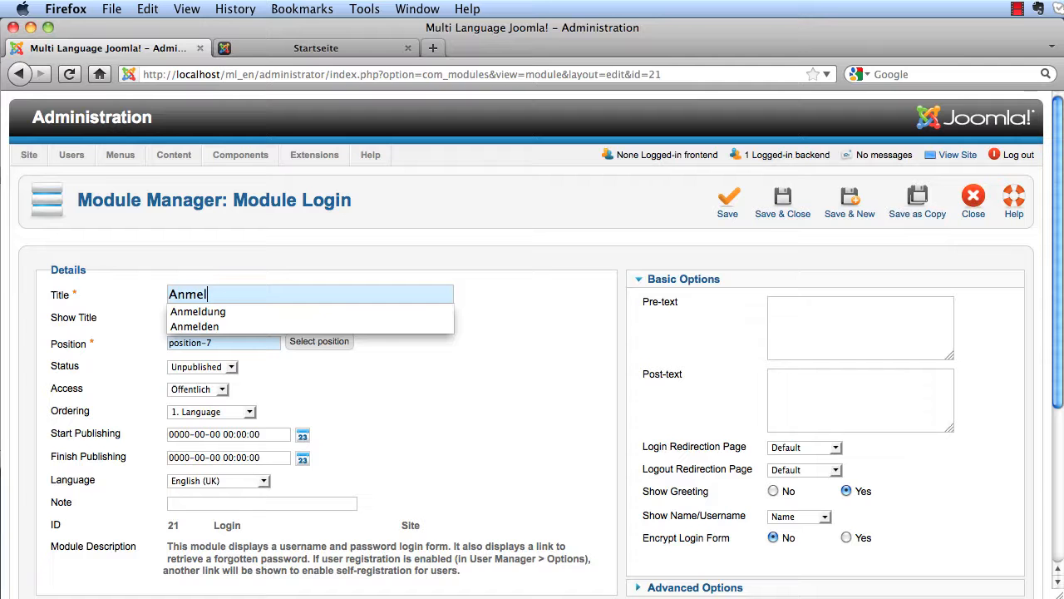
key(Down)
key(Return)
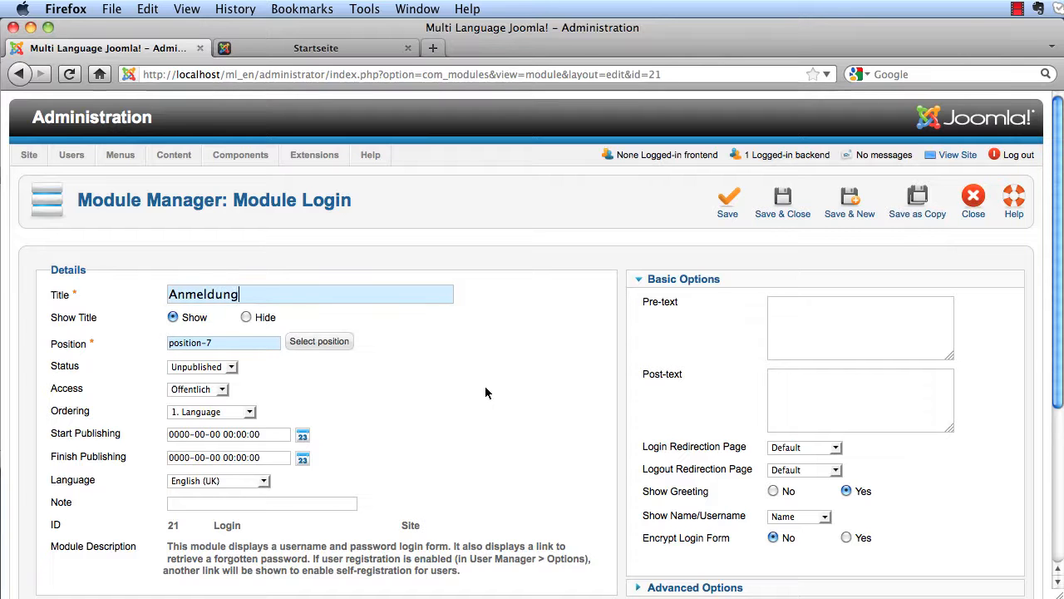
- Set Anmeldung's language to German (DE-CH-AT), save it, and reload the German frontend
scroll(504, 384, down, 3)
click(265, 374)
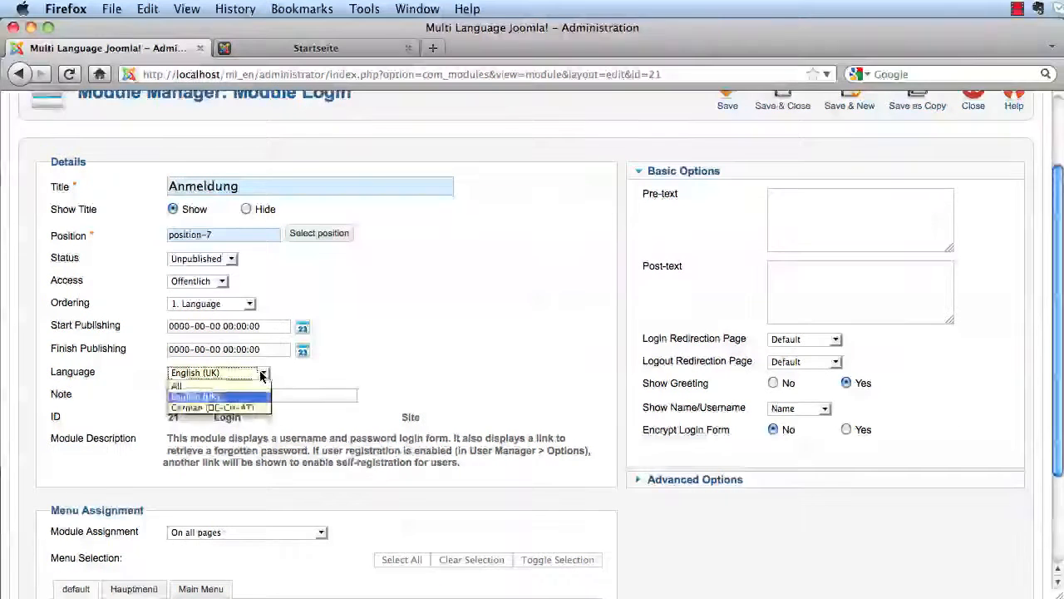
click(249, 405)
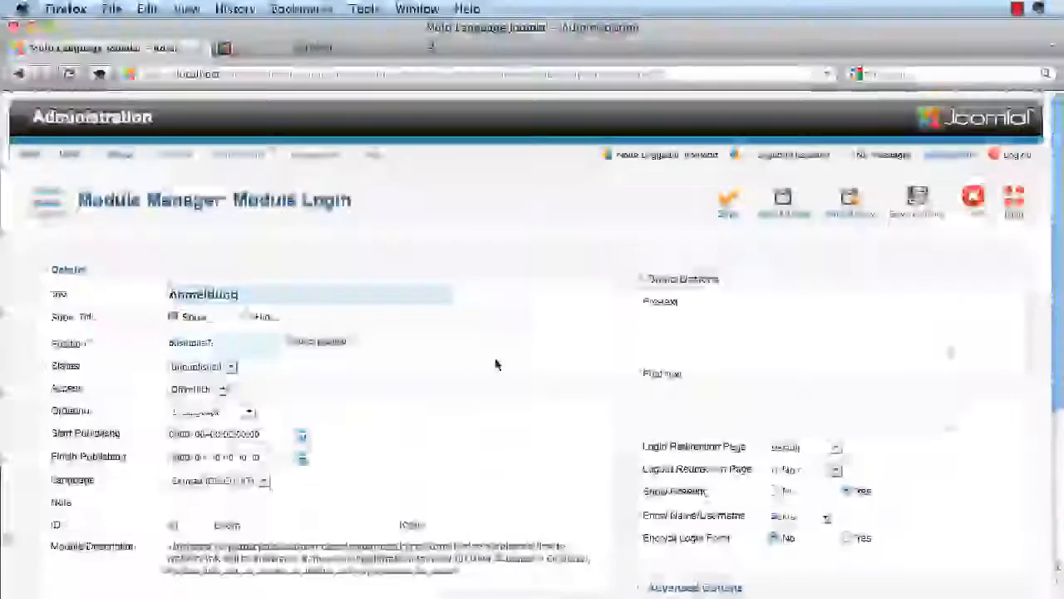
click(787, 208)
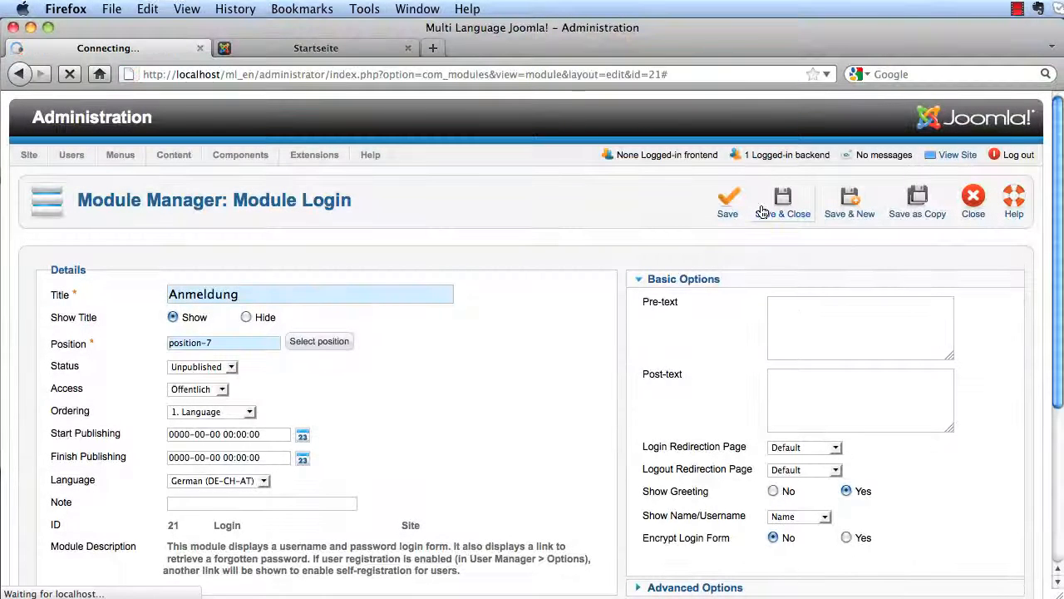
click(310, 48)
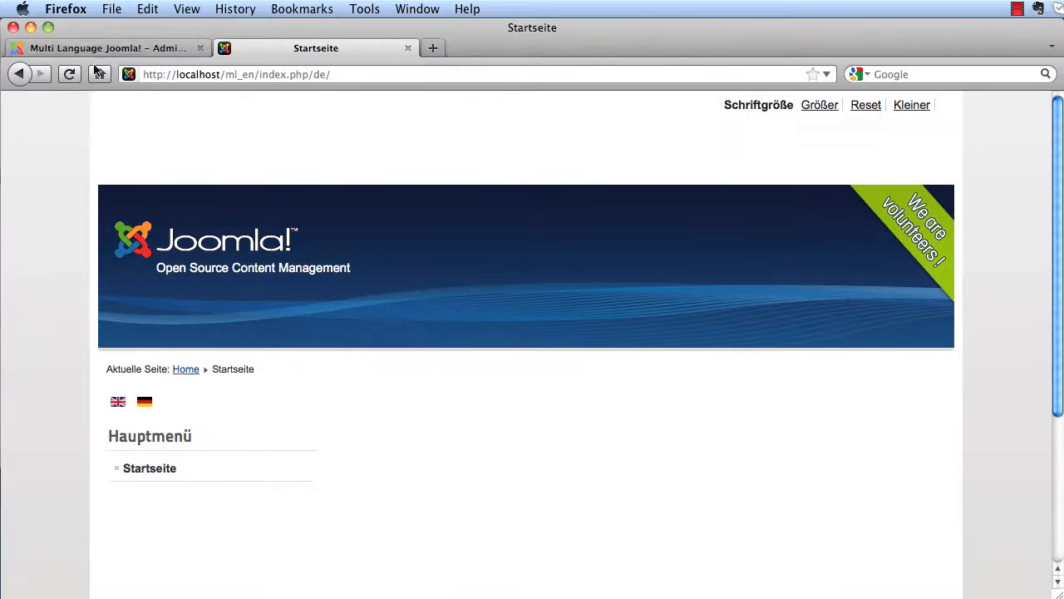
click(71, 74)
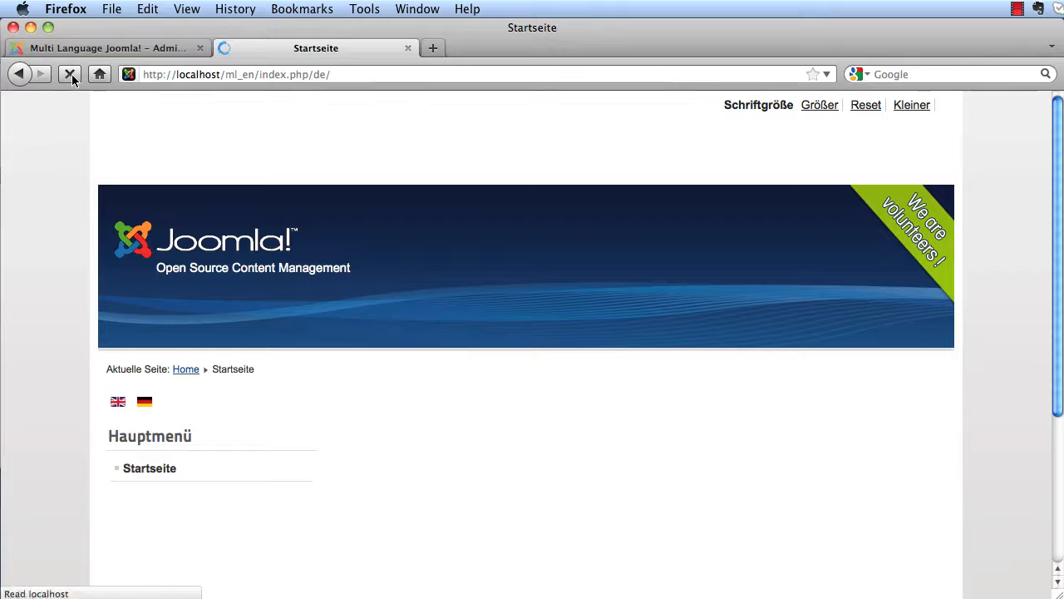
click(72, 74)
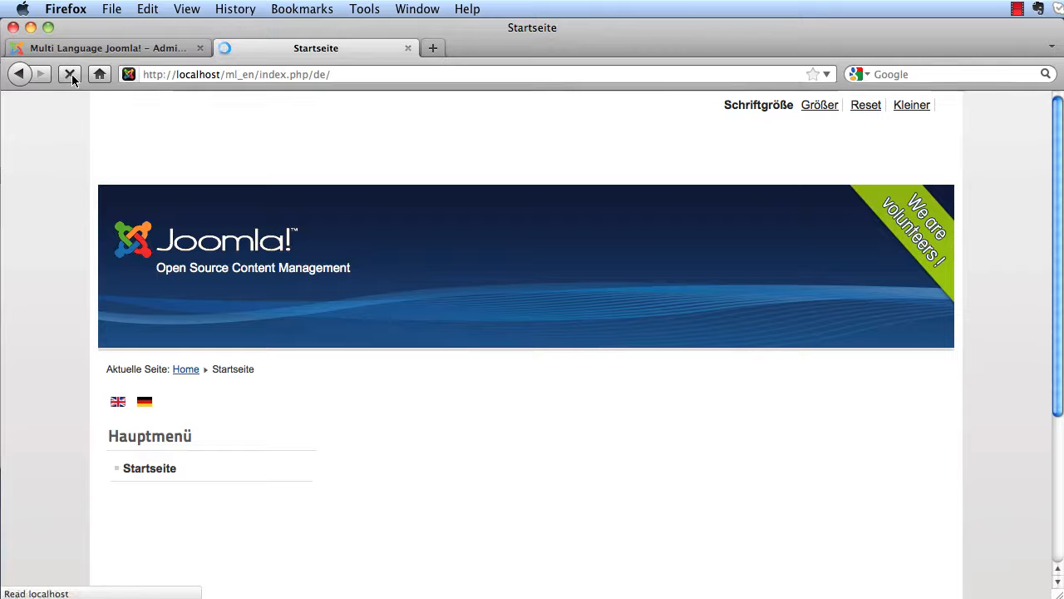
click(93, 49)
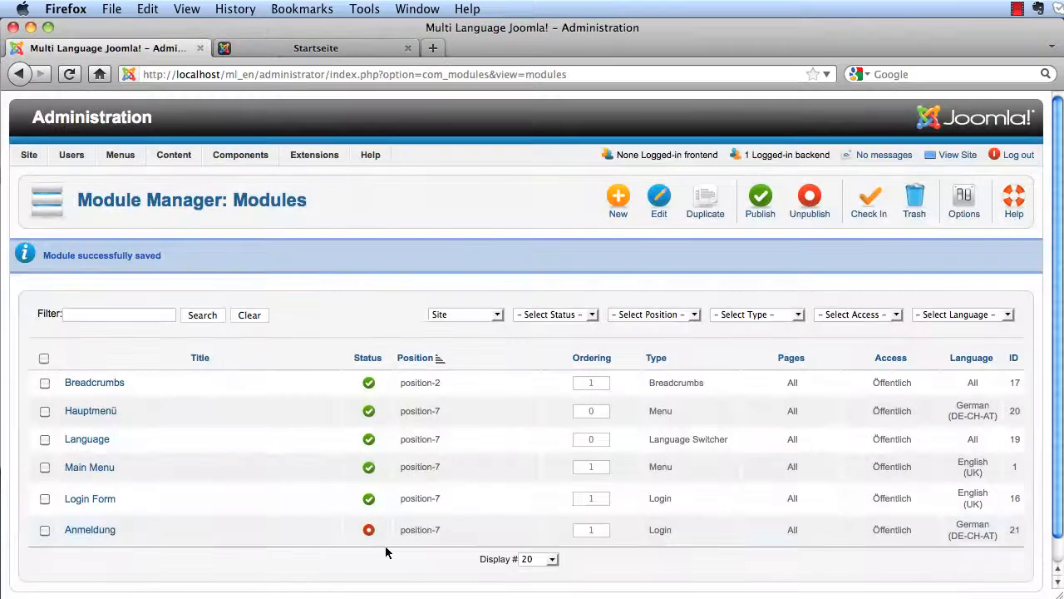
- Publish the Anmeldung login module and reload the German frontend page
click(368, 531)
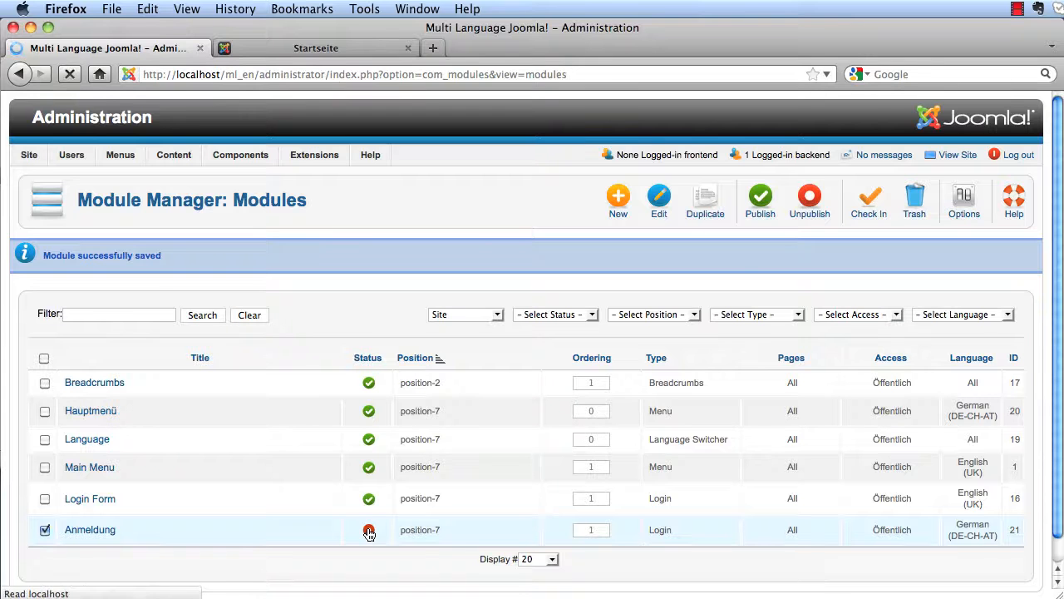
click(345, 52)
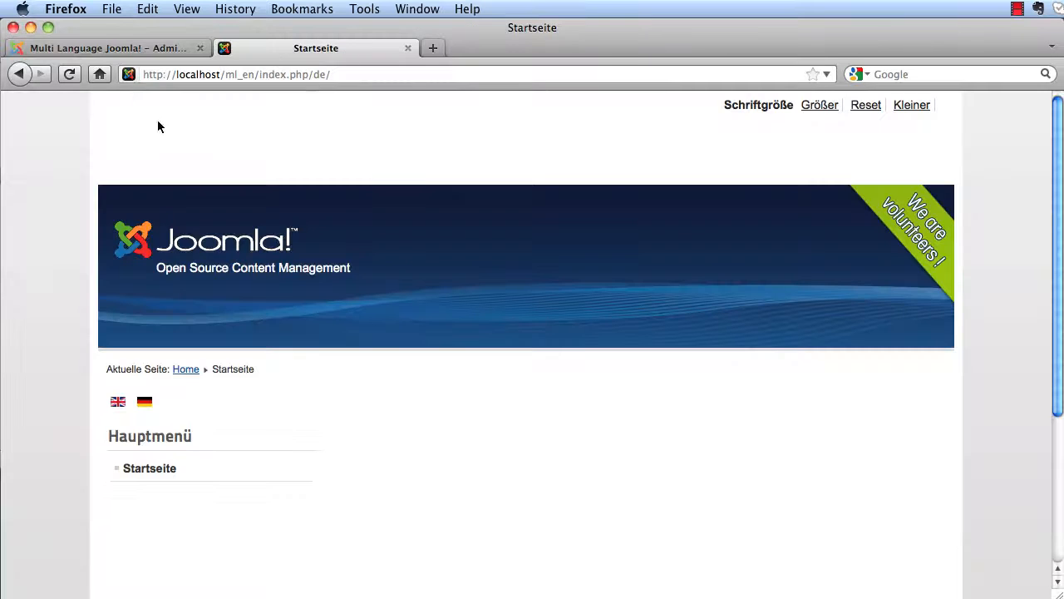
click(73, 78)
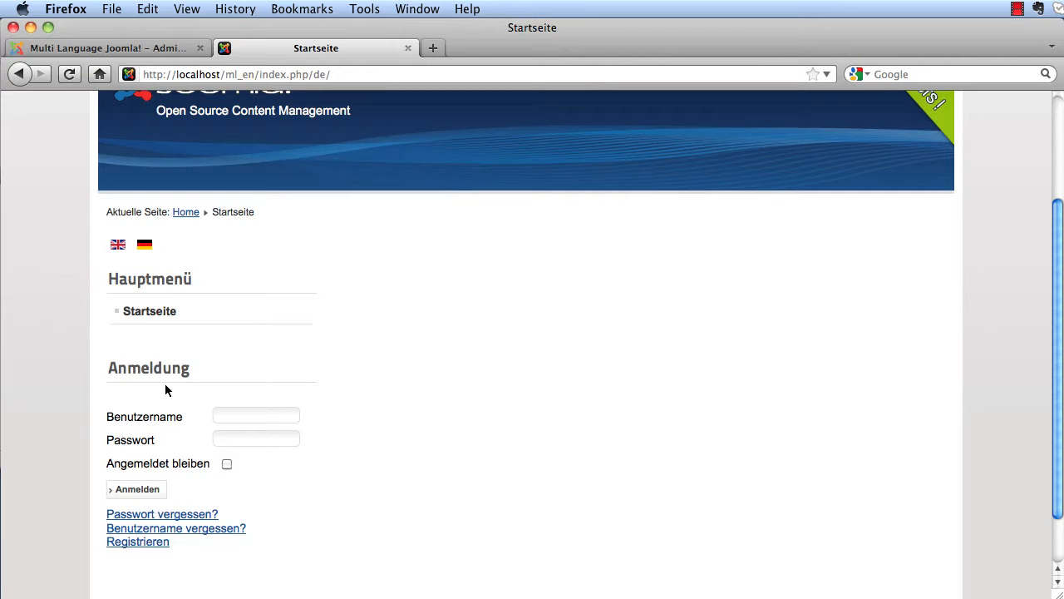
- Compare the English and German frontend pages, then return to the administrator
click(115, 246)
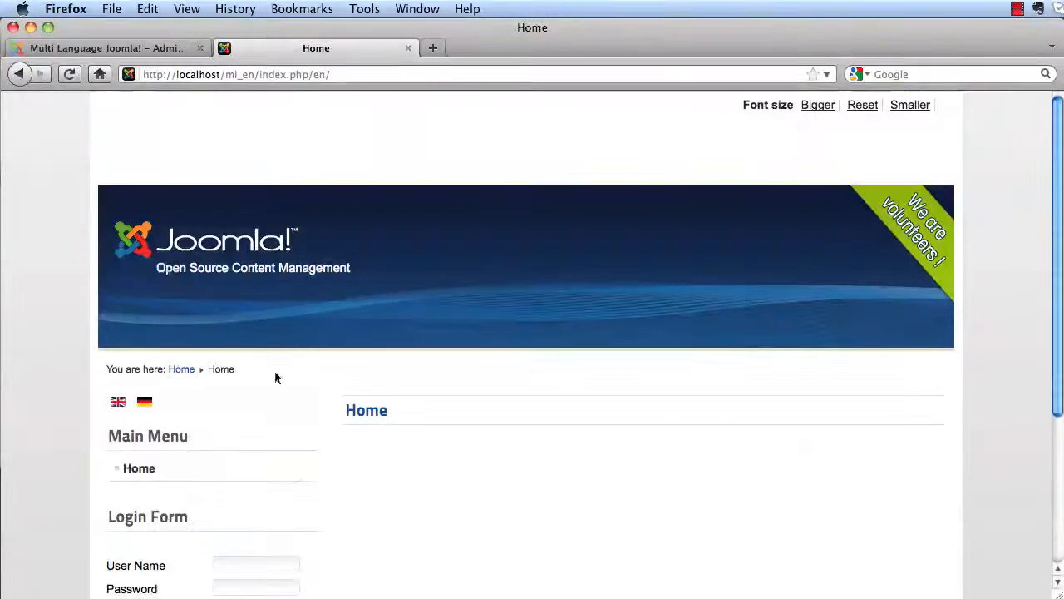
scroll(294, 404, down, 3)
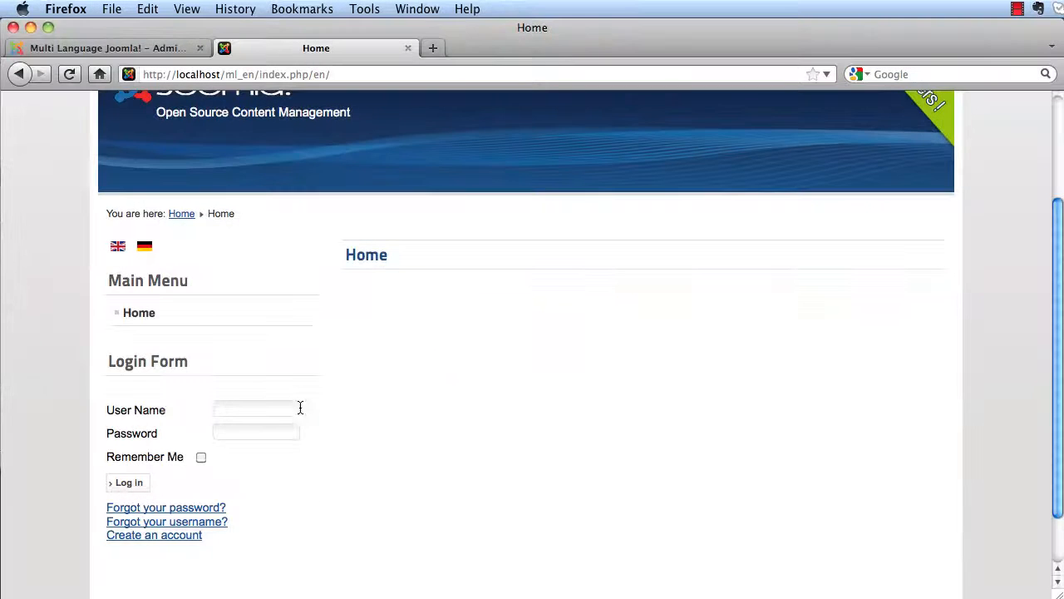
click(145, 250)
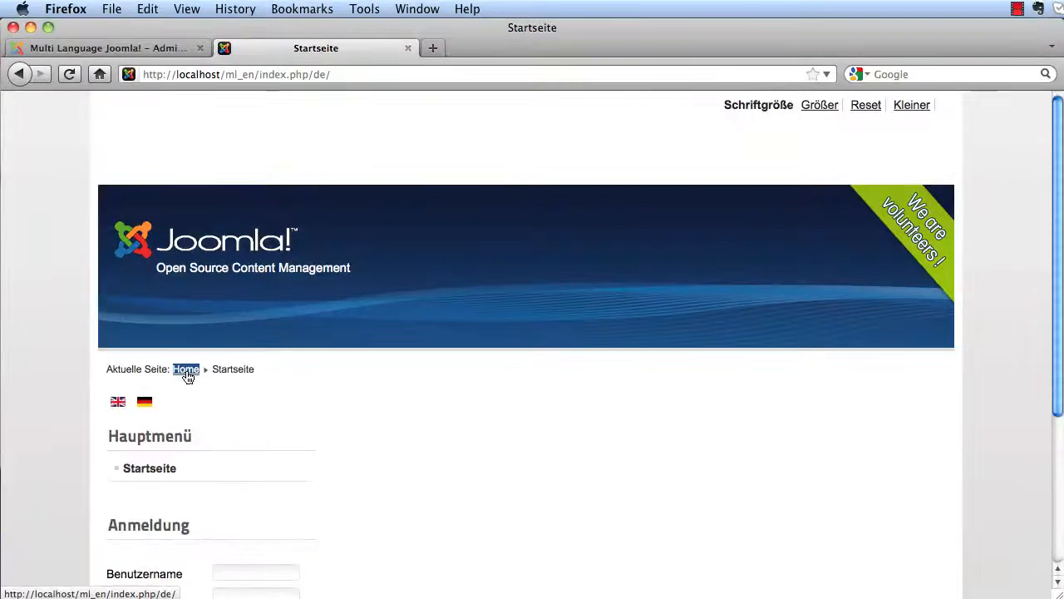
drag(228, 375, 246, 374)
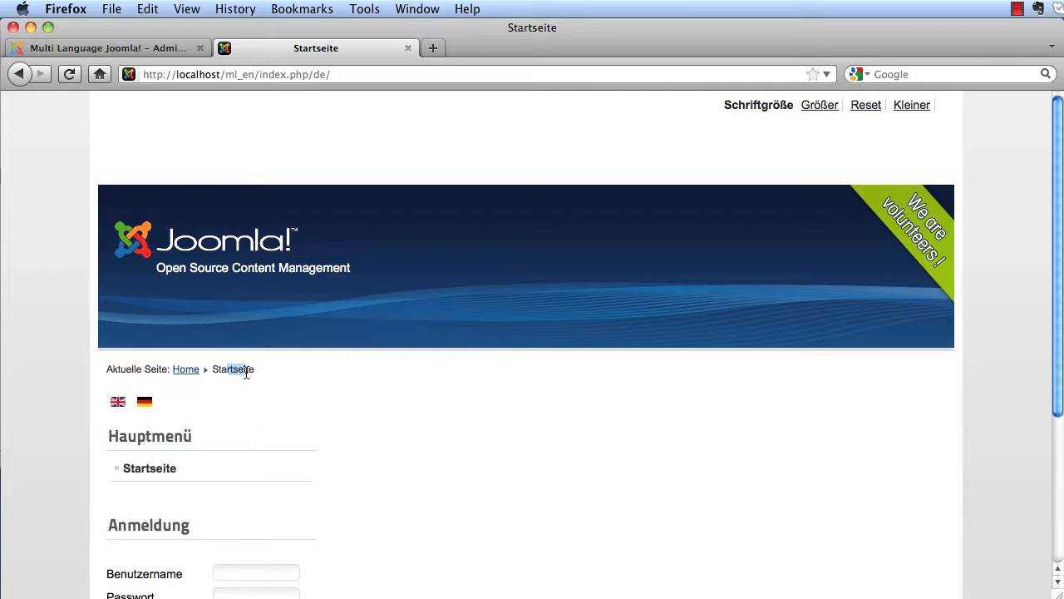
click(108, 406)
click(167, 48)
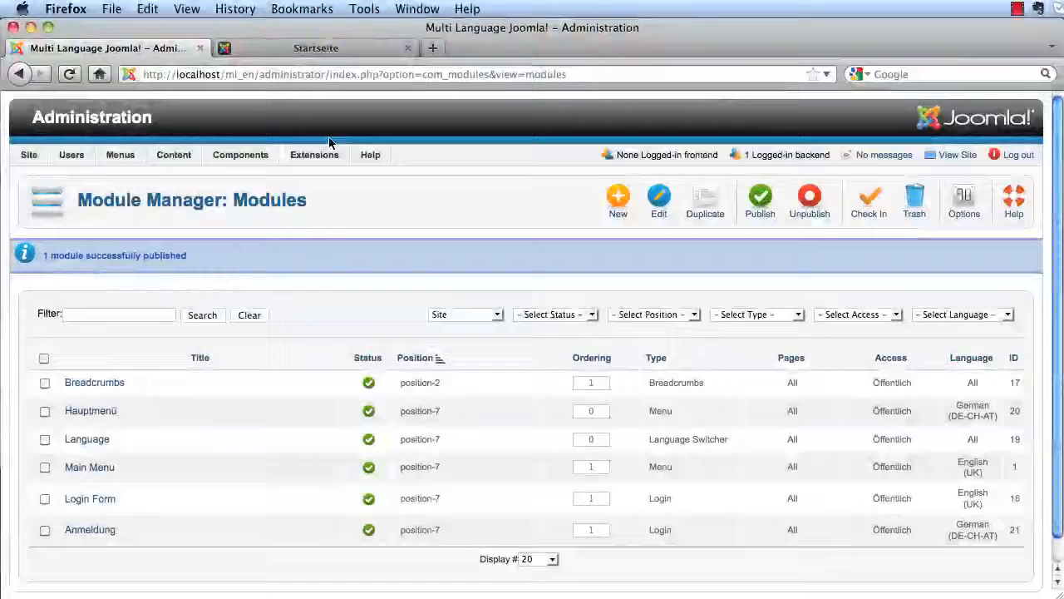
mouse_move(315, 154)
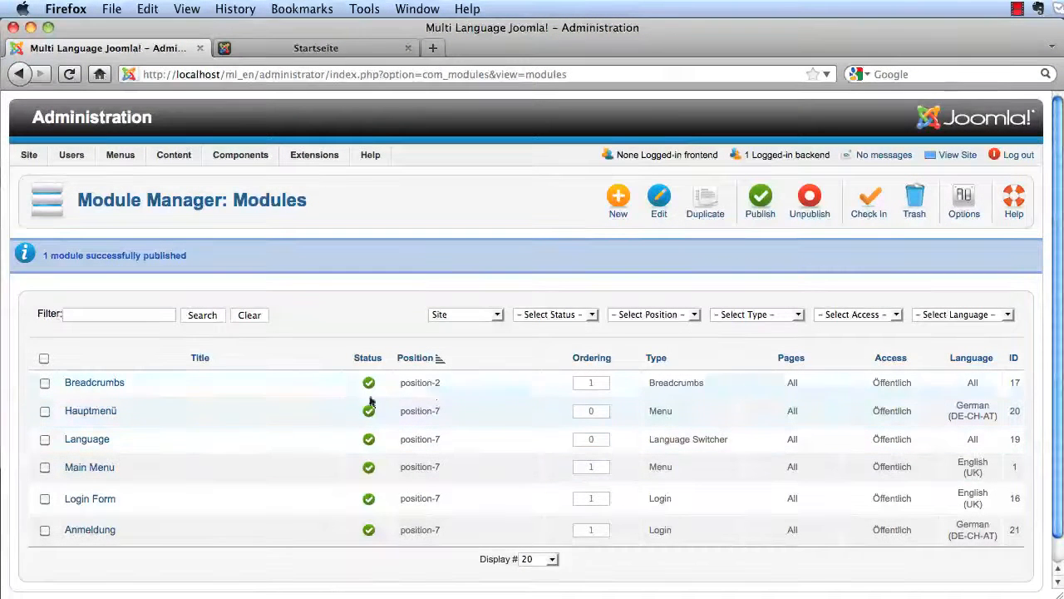
- Set the Breadcrumbs module's language to English (UK), save it, and duplicate it
click(114, 384)
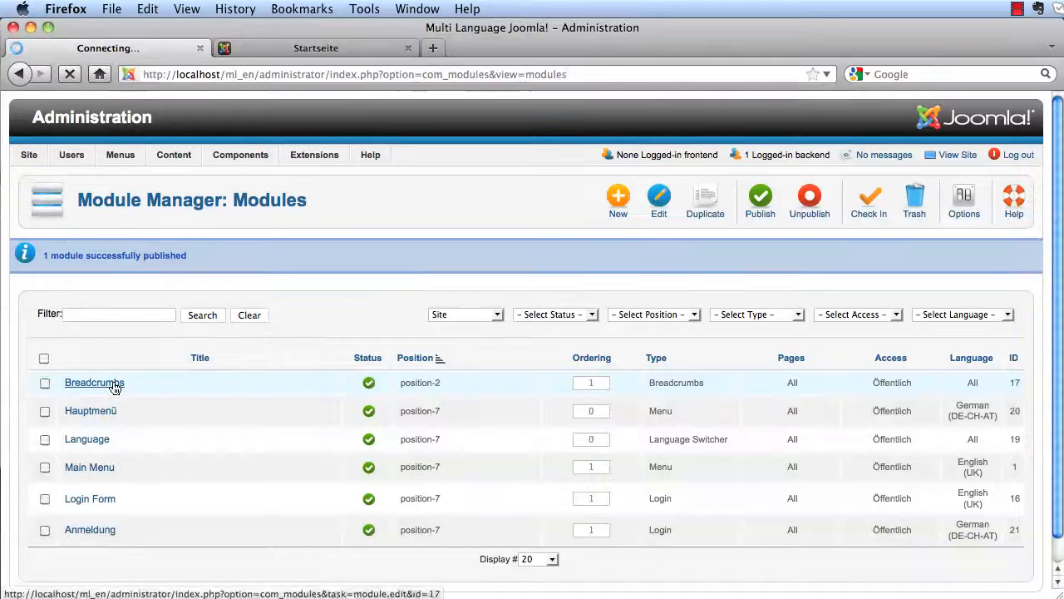
scroll(509, 301, down, 5)
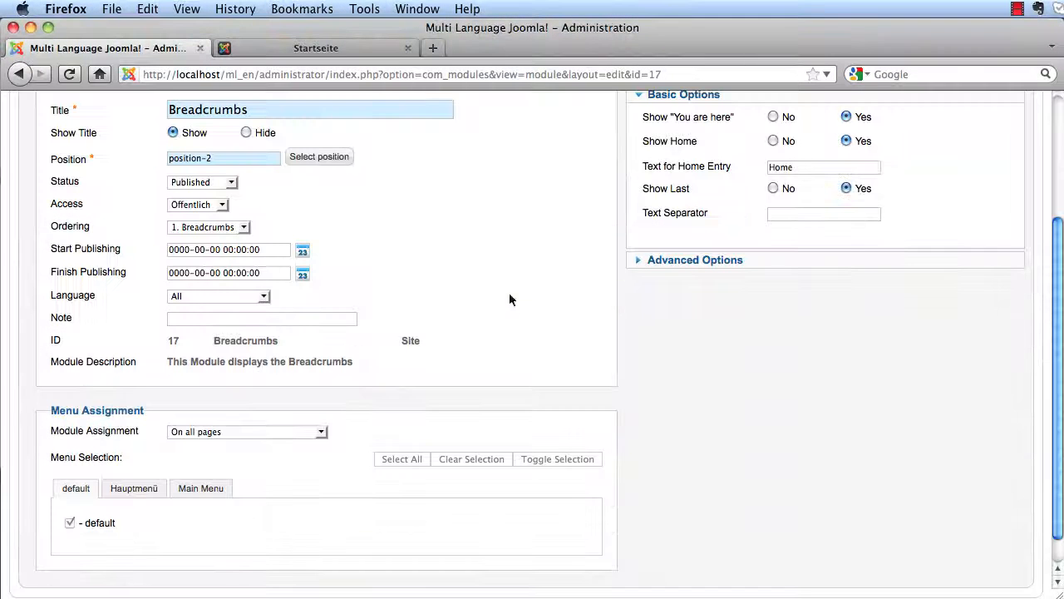
click(245, 301)
click(195, 320)
scroll(712, 367, up, 3)
click(766, 154)
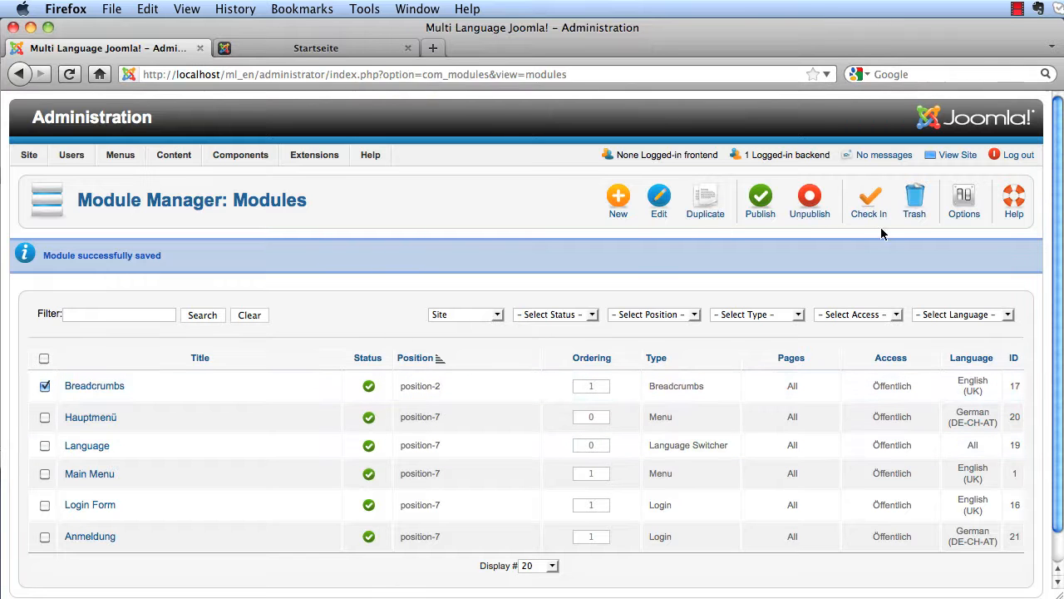
click(724, 214)
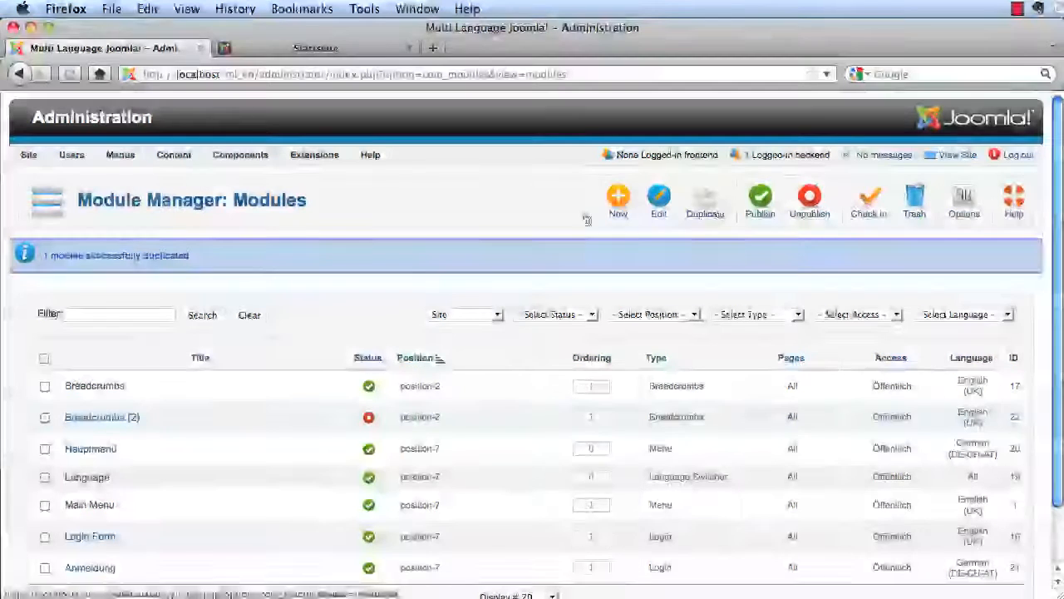
- Rename the Breadcrumbs copy 'Brotkrümelnavigation :)', set it to German (DE-CH-AT), and save it
click(99, 421)
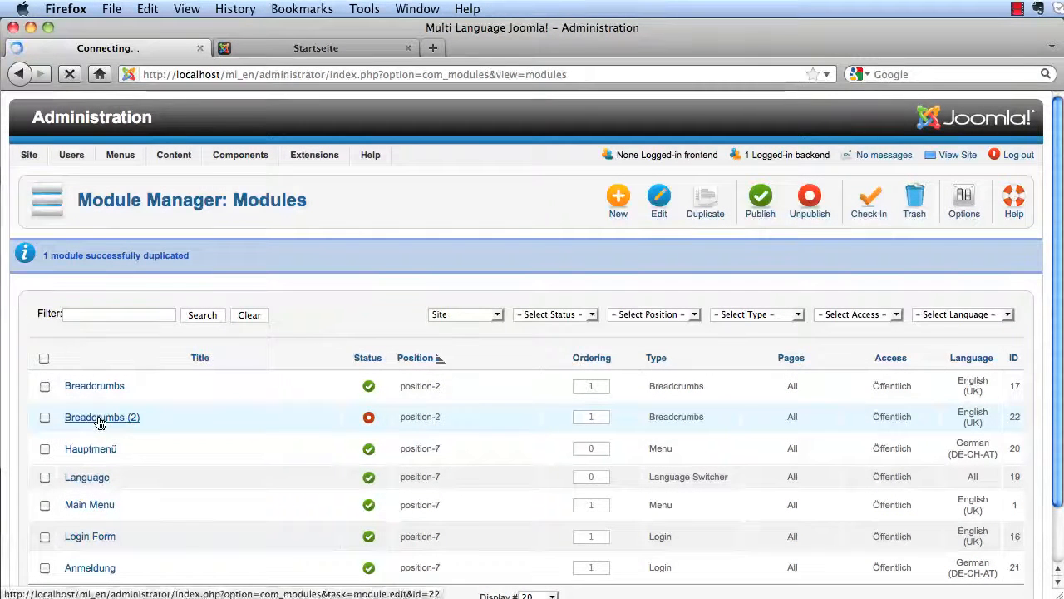
triple_click(208, 298)
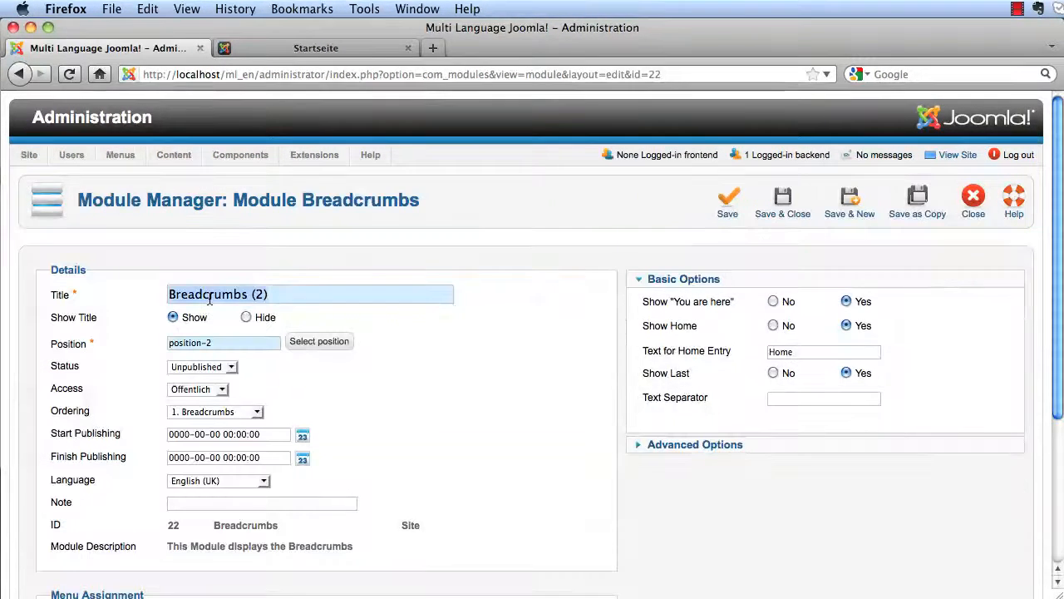
text(Br)
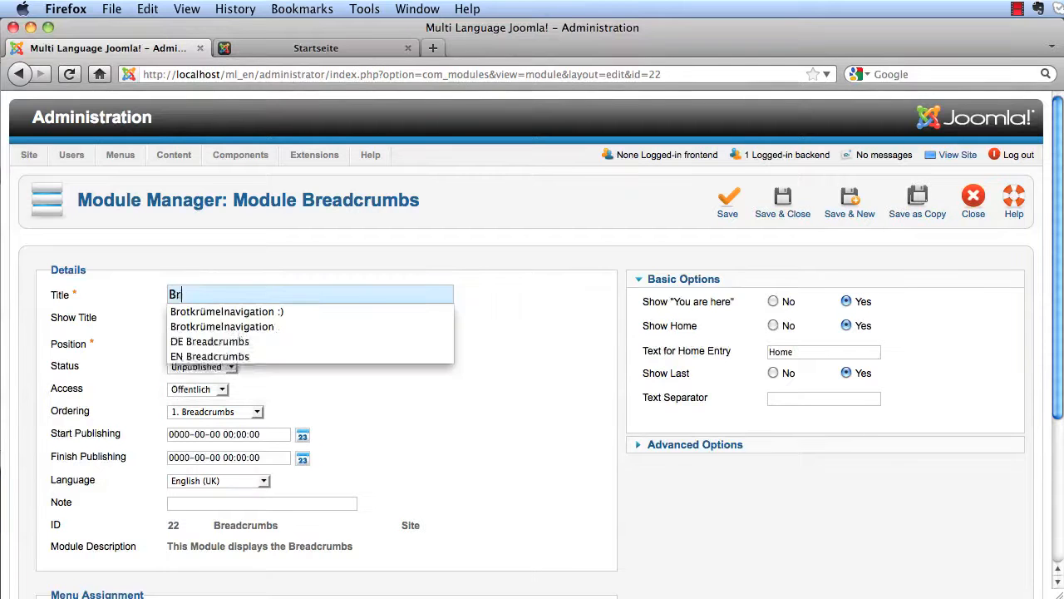
text(otkrümelnavigation)
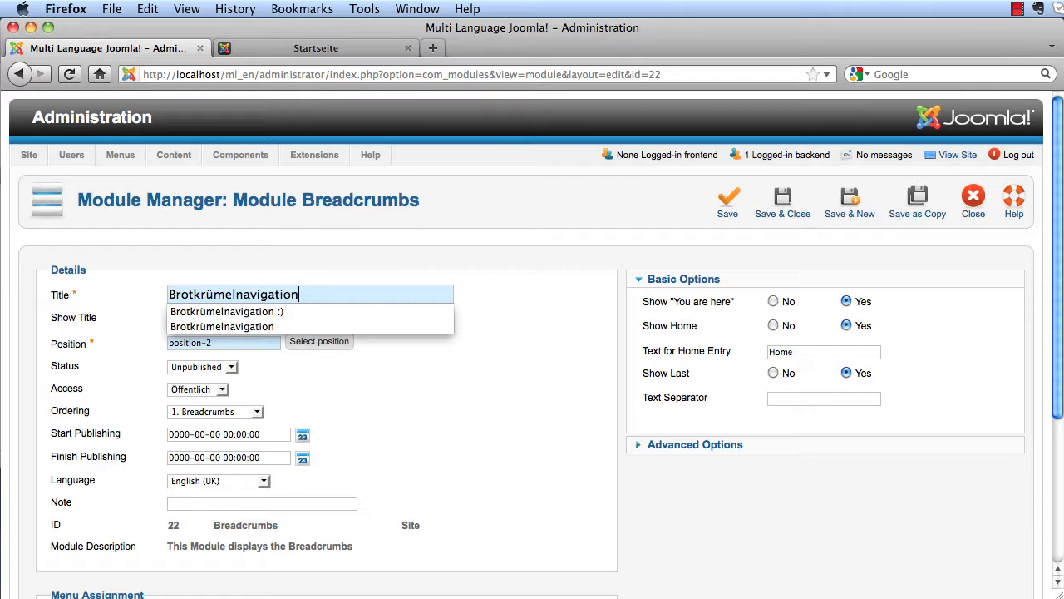
click(243, 312)
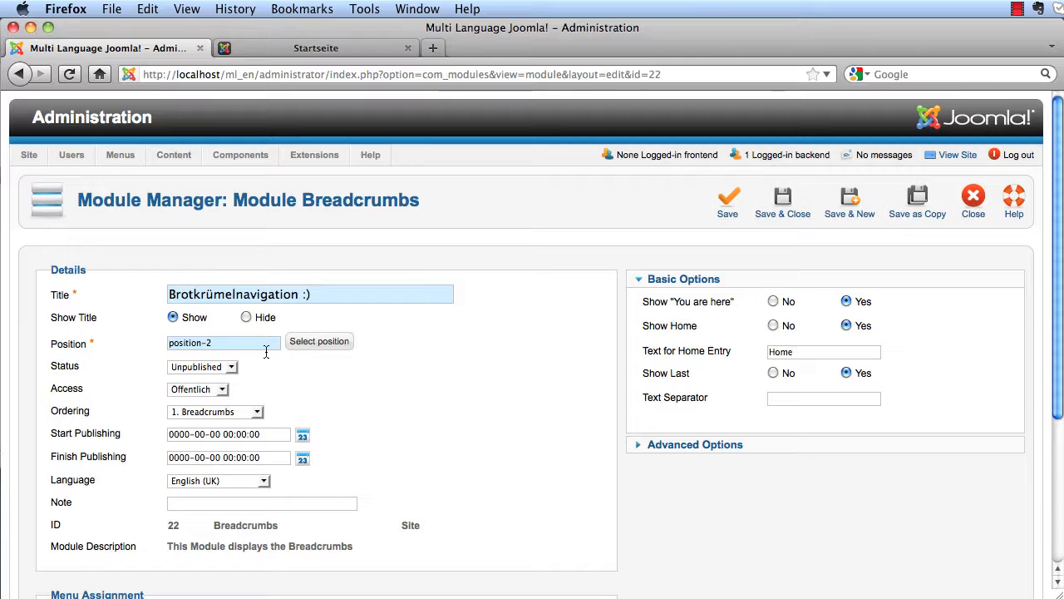
click(263, 481)
click(241, 514)
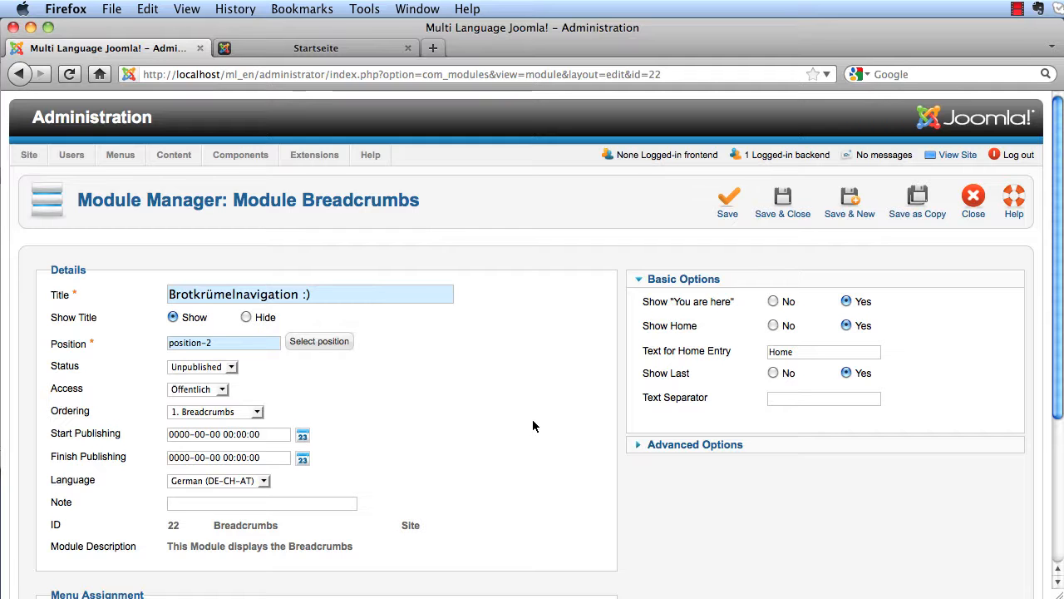
click(788, 214)
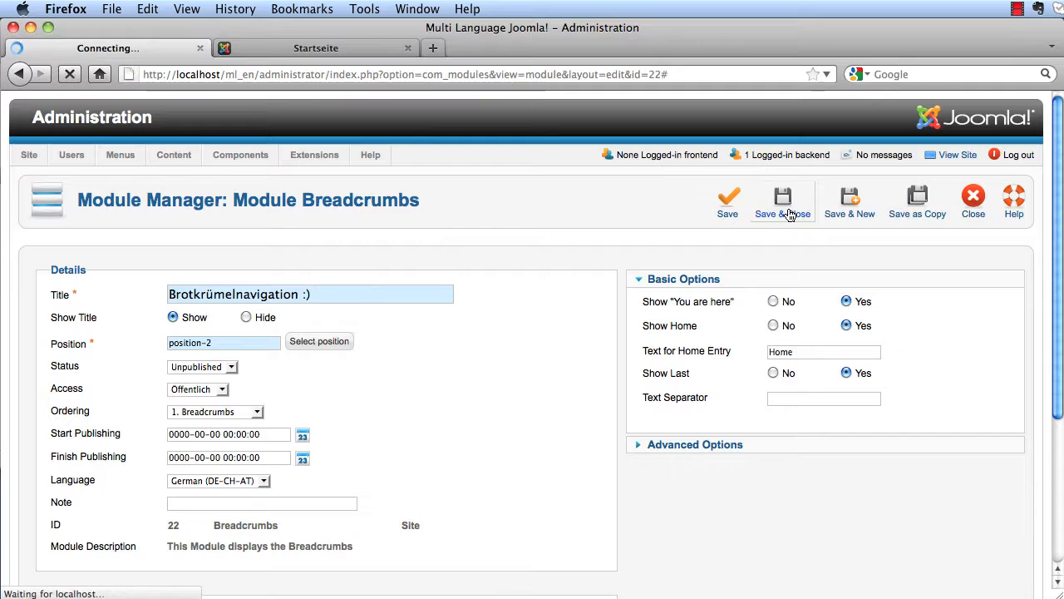
- Change its home entry text to Startseite, set it to Published, and save it
scroll(205, 341, down, 1)
scroll(205, 342, down, 1)
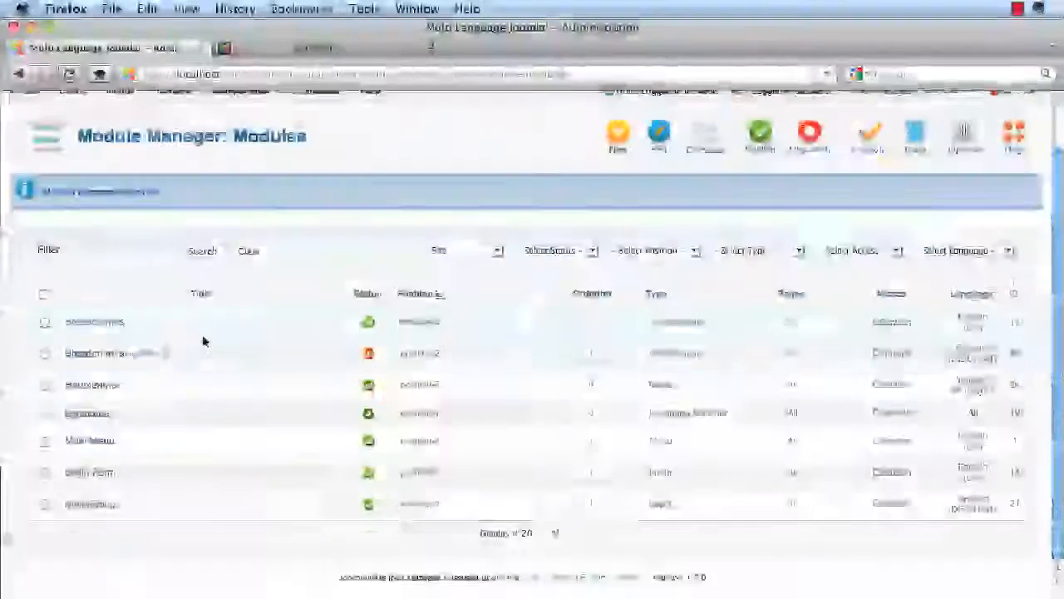
click(148, 355)
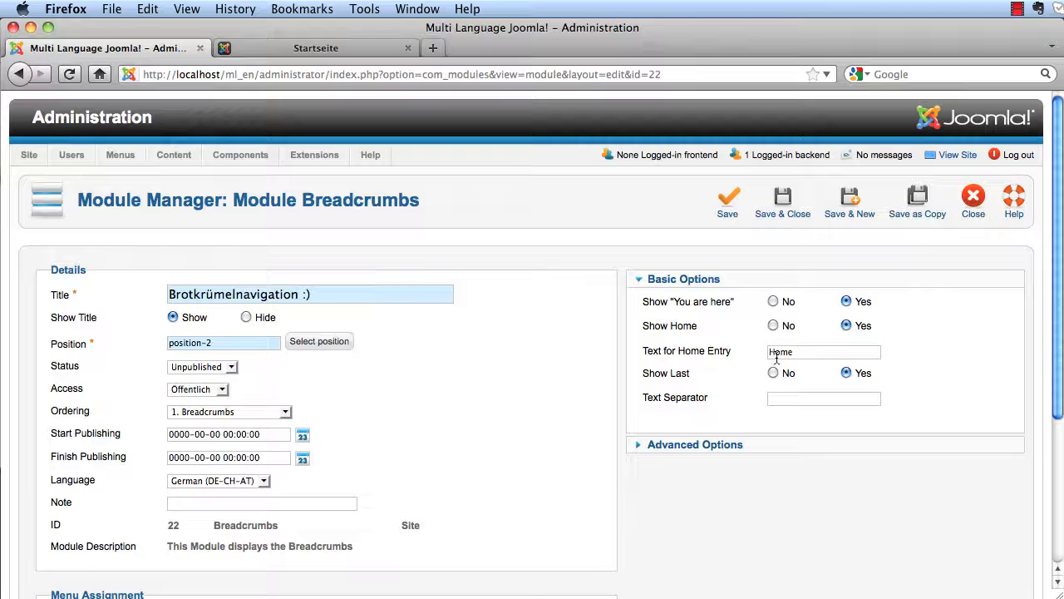
double_click(777, 352)
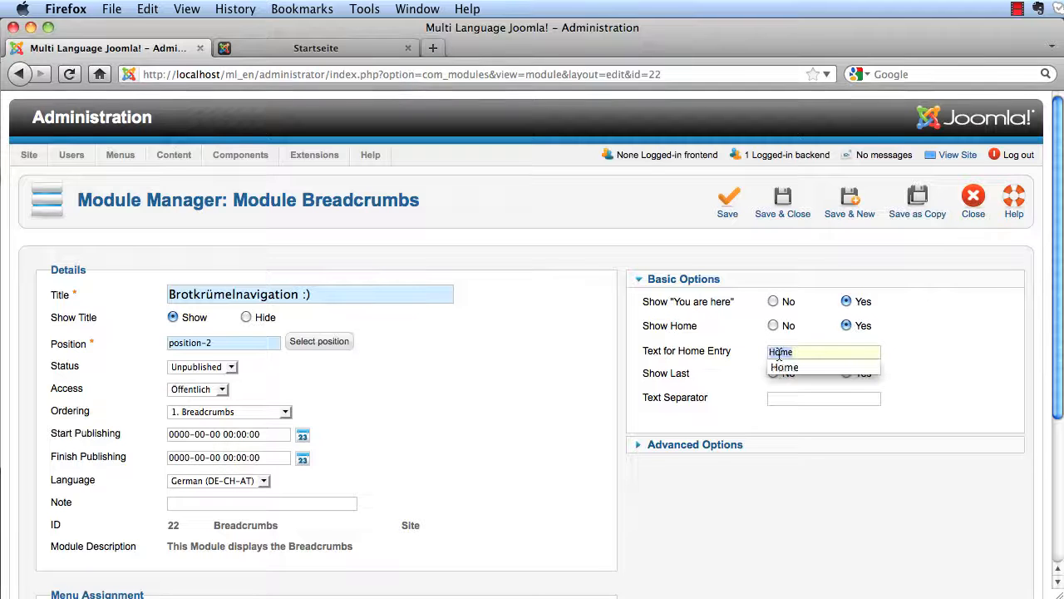
text(Startse)
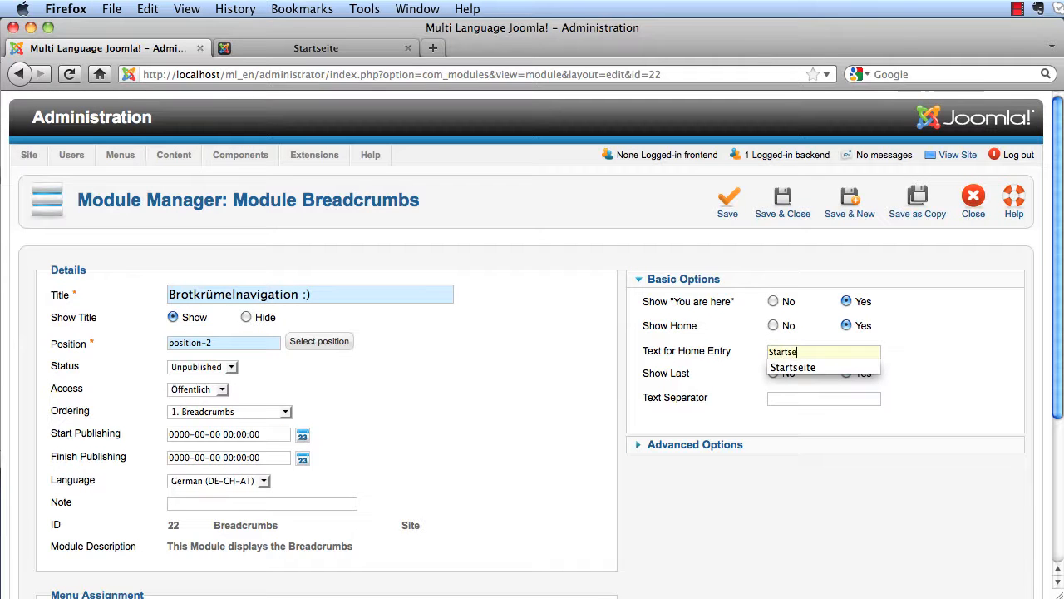
text(ite)
click(832, 460)
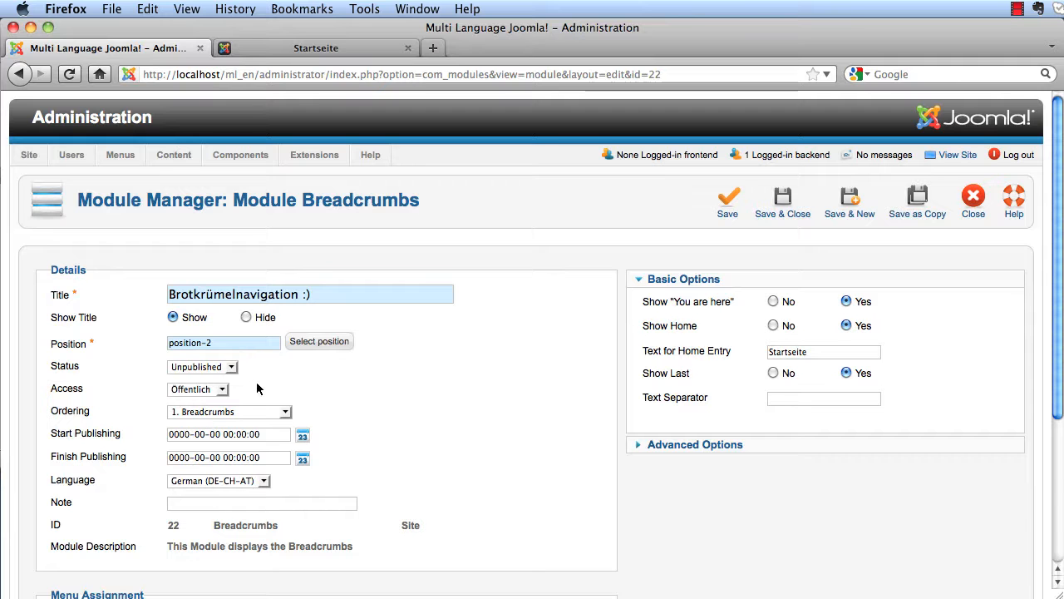
click(232, 367)
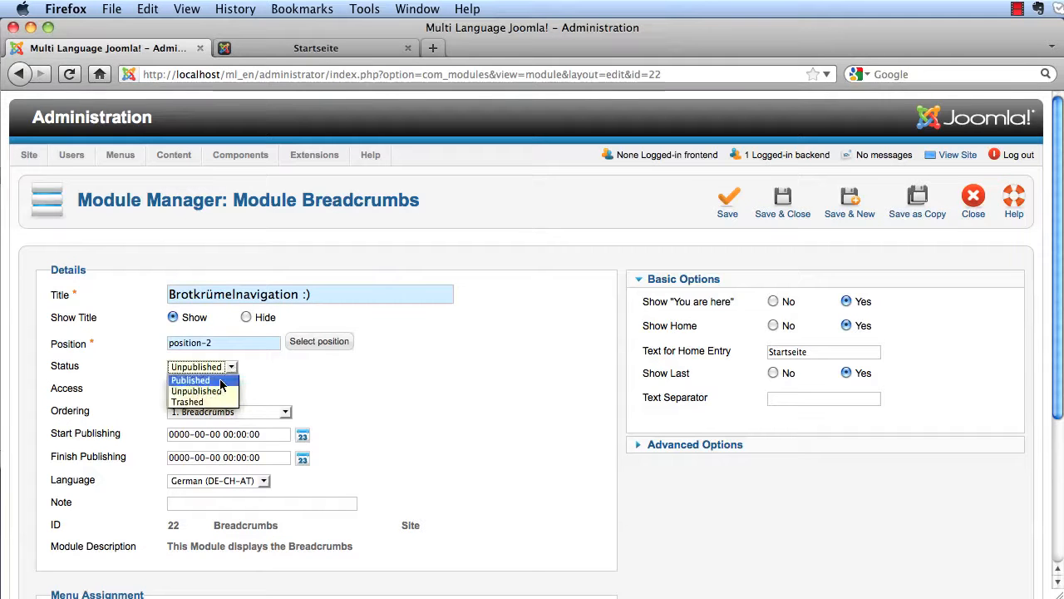
click(222, 381)
click(794, 205)
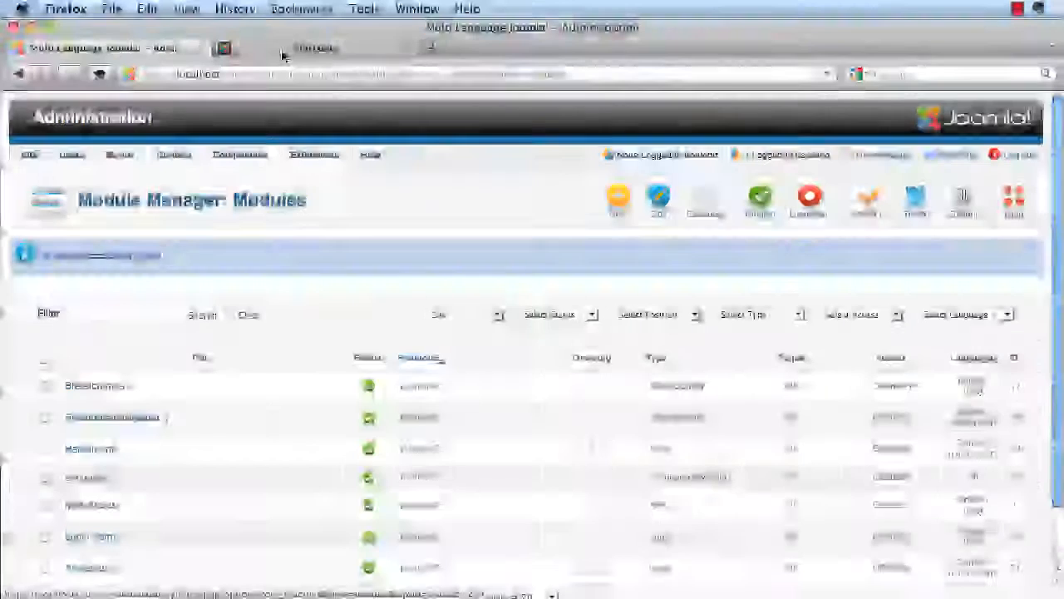
- Check the English frontend homepage's breadcrumbs, then return to the administrator
click(287, 48)
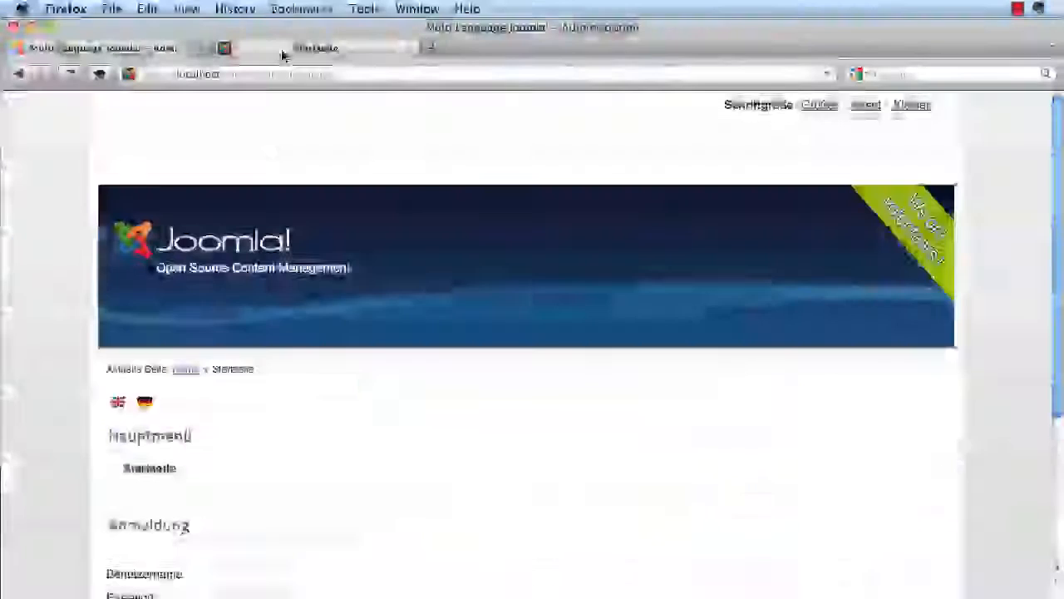
click(116, 406)
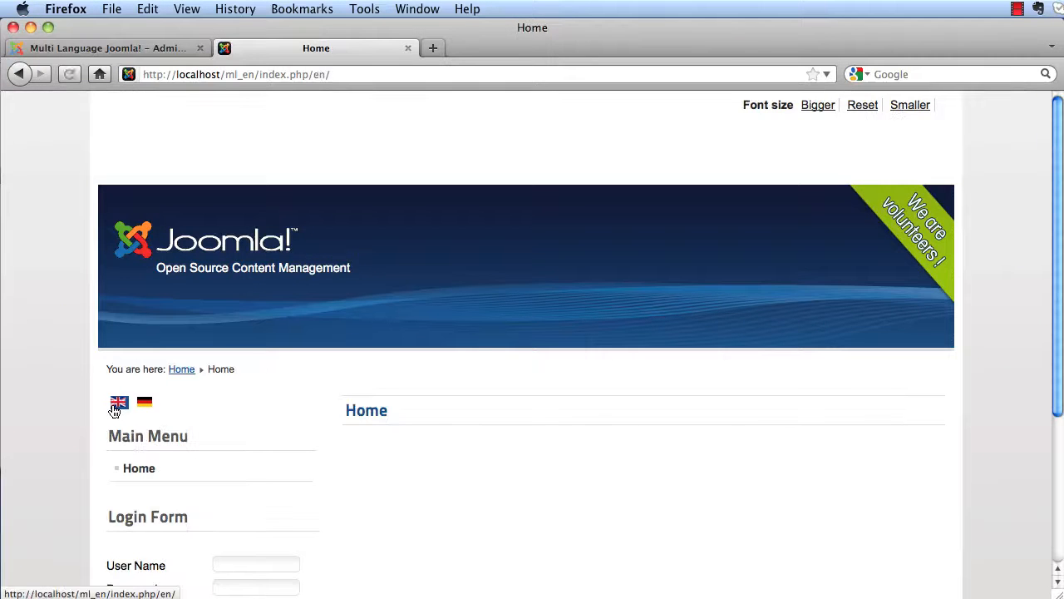
scroll(432, 469, down, 5)
scroll(433, 469, up, 5)
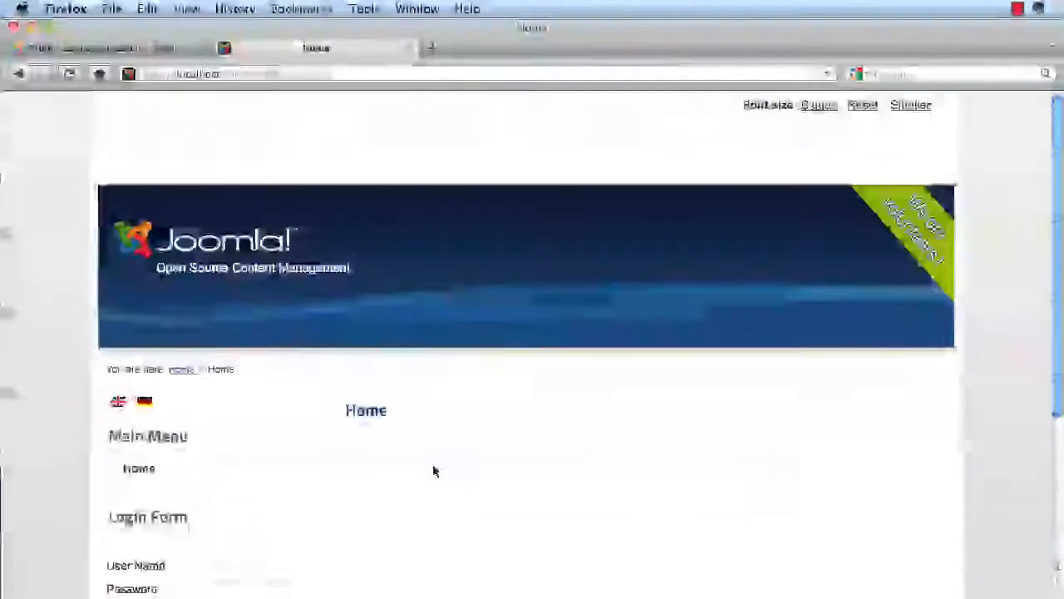
click(147, 47)
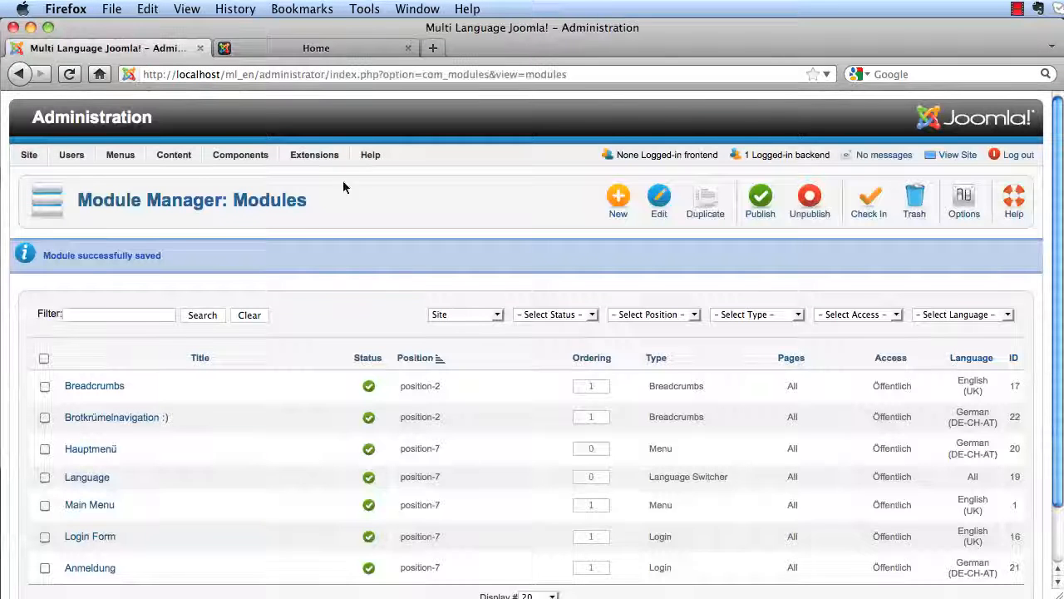
- Start a new article titled Hello World in the Uncategorised category
mouse_move(132, 164)
mouse_move(174, 157)
mouse_move(187, 177)
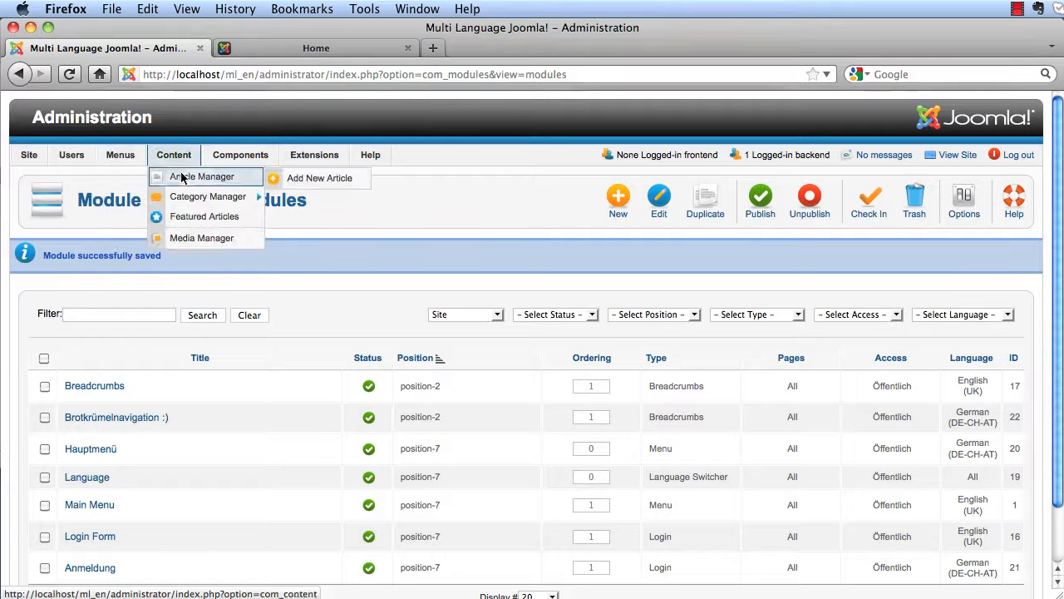
click(317, 179)
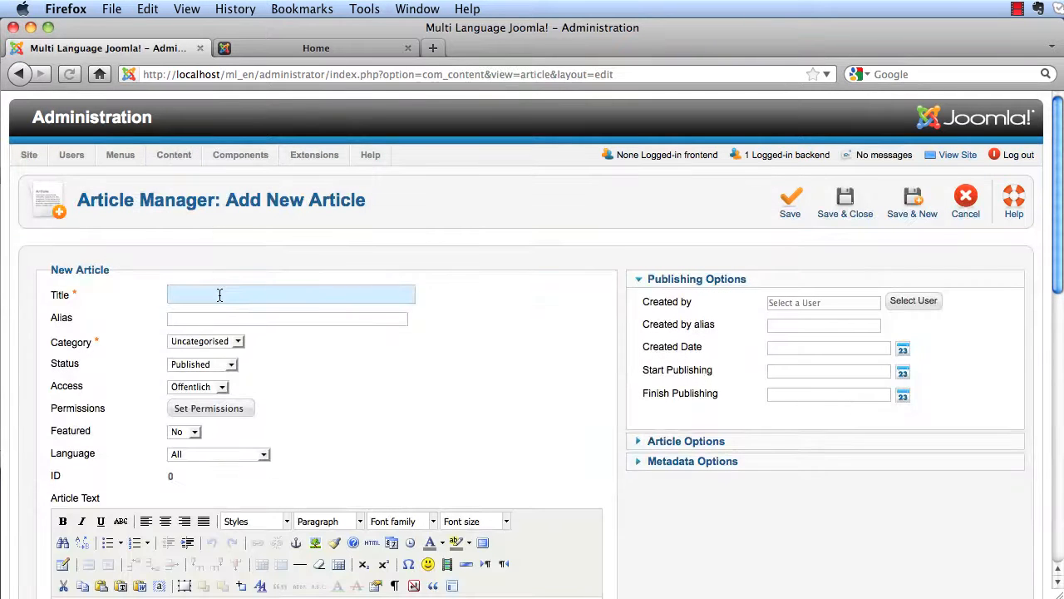
text(He)
click(219, 309)
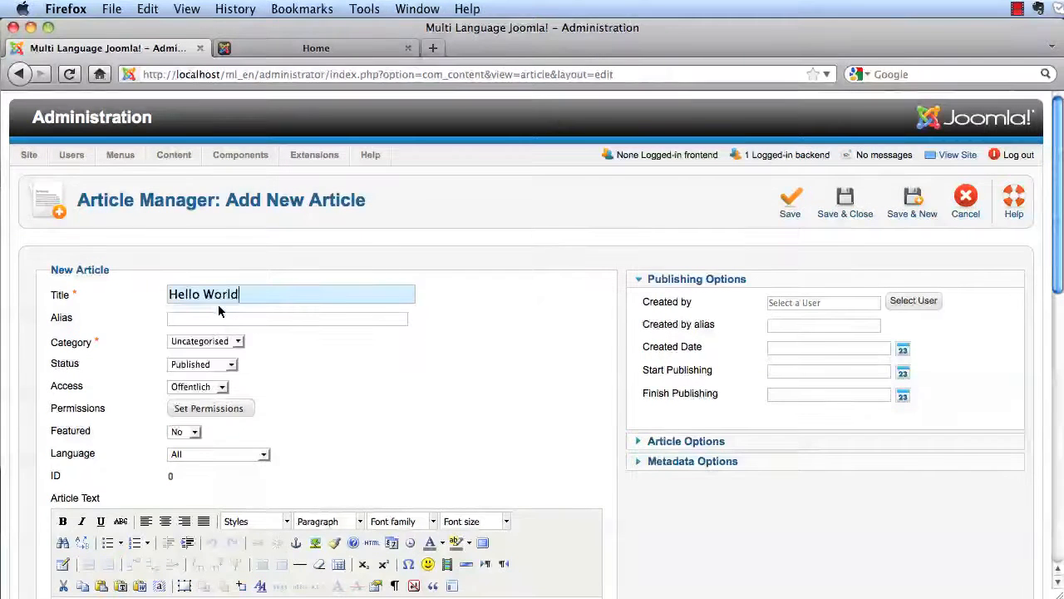
scroll(364, 395, down, 5)
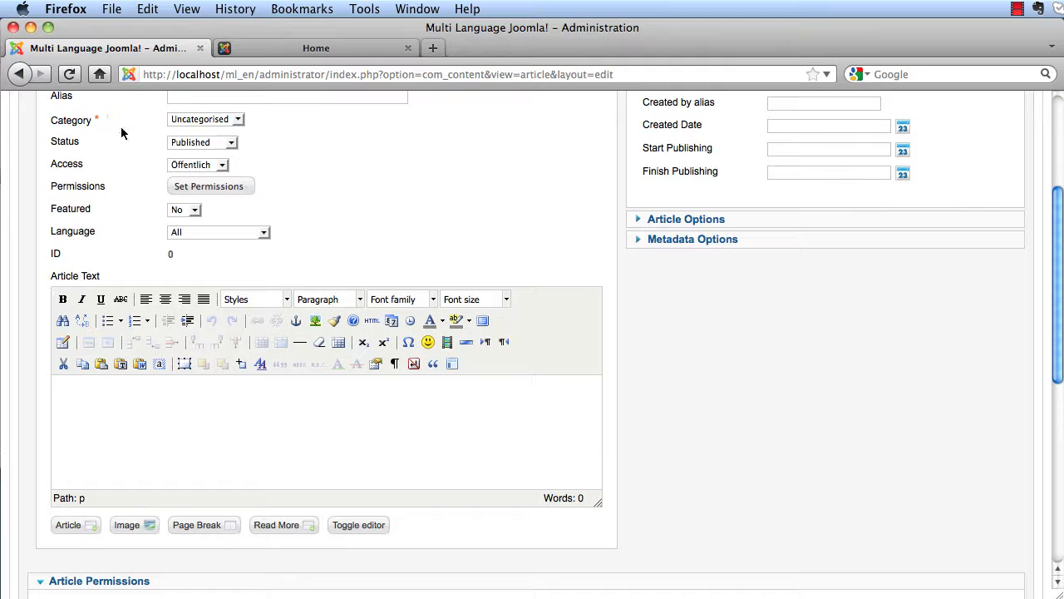
click(215, 122)
click(200, 130)
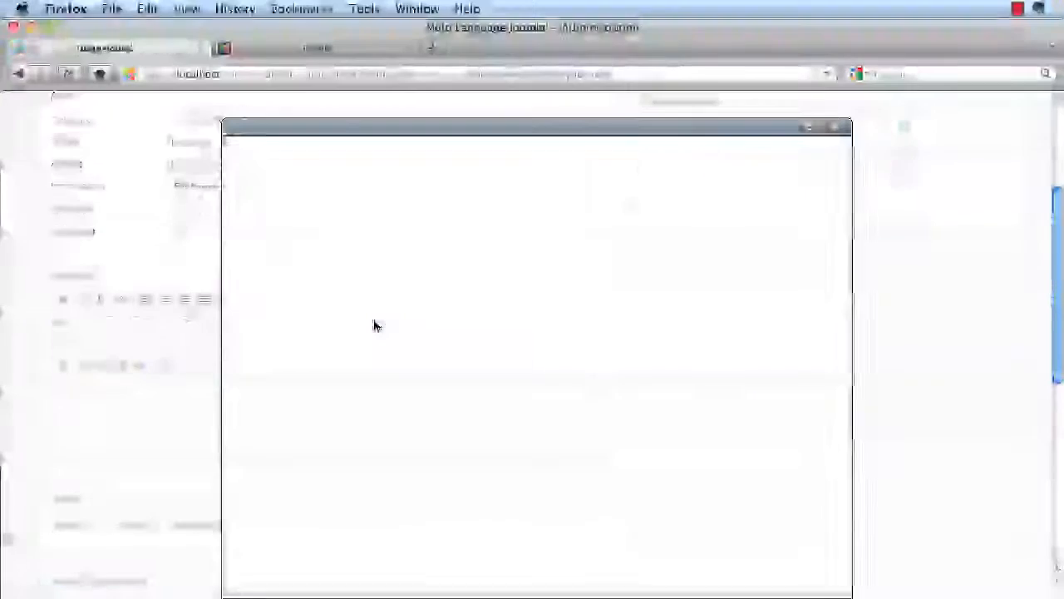
- Fill the article with lorem ipsum text and a read-more break, mark it featured, and save
right_click(371, 284)
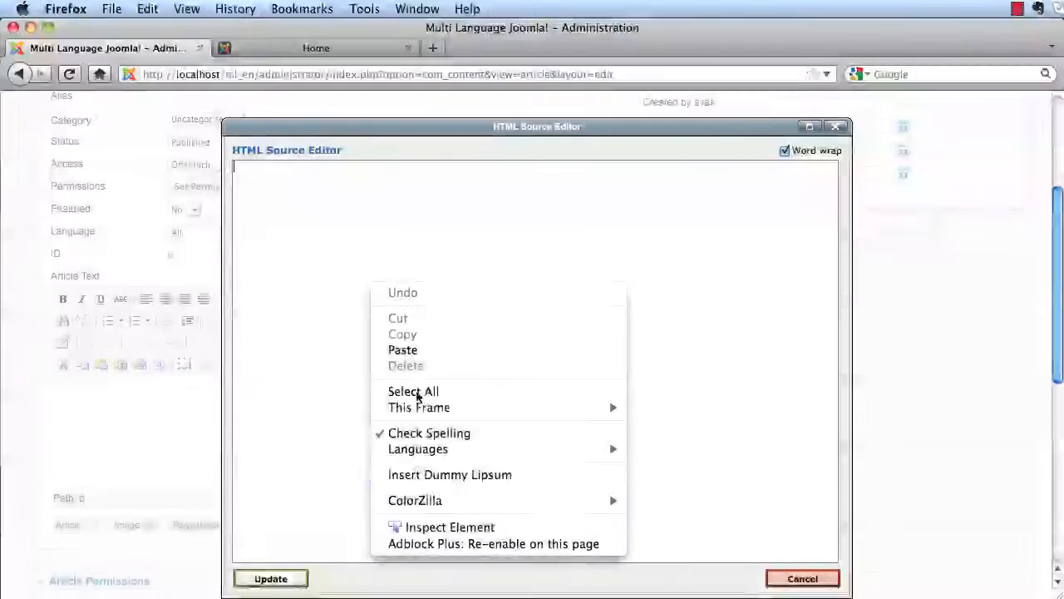
click(436, 478)
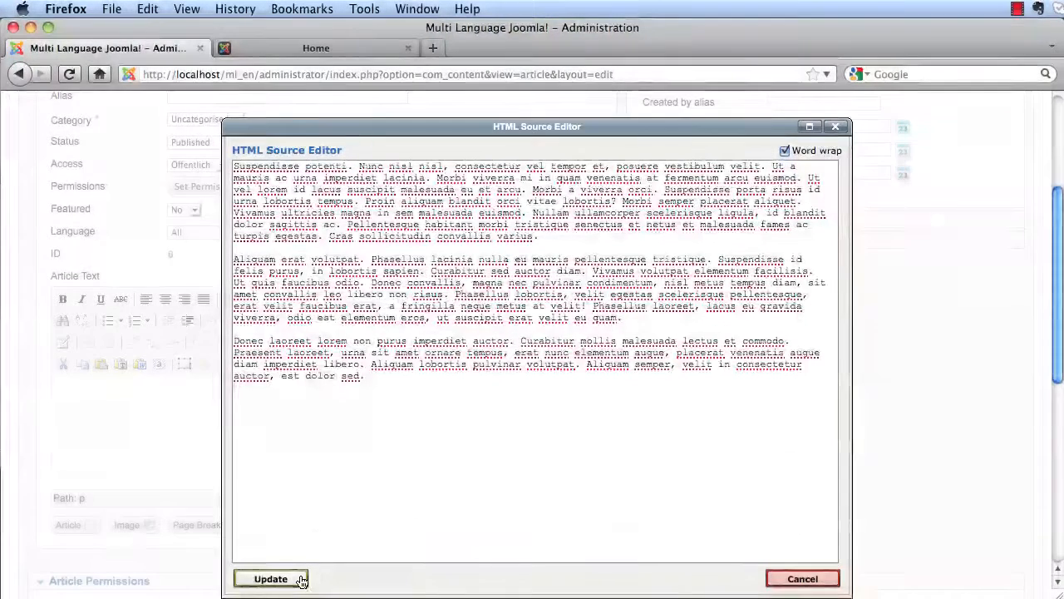
click(270, 578)
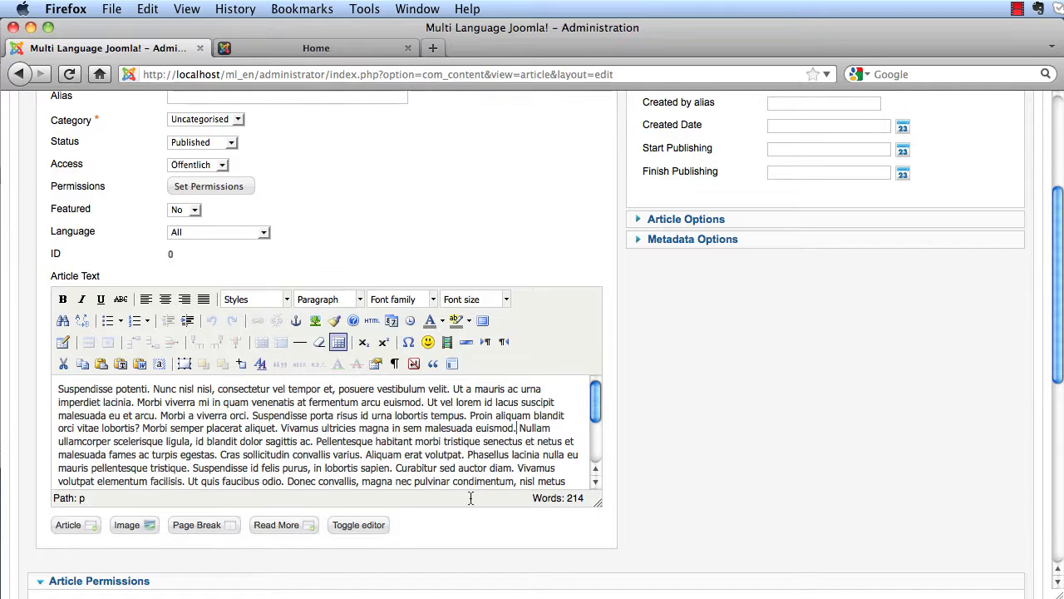
click(287, 529)
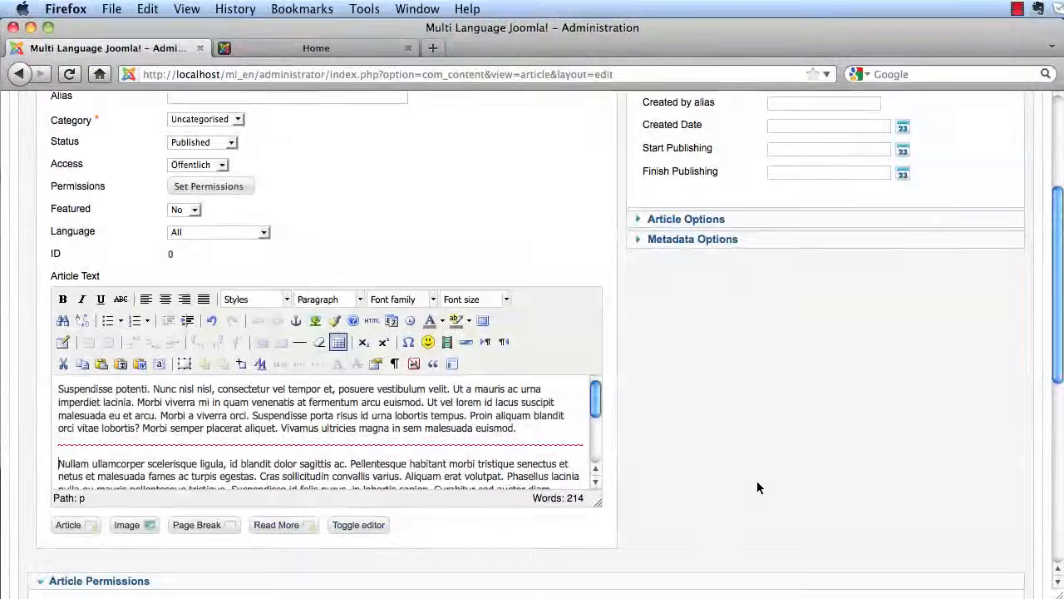
scroll(758, 487, up, 1)
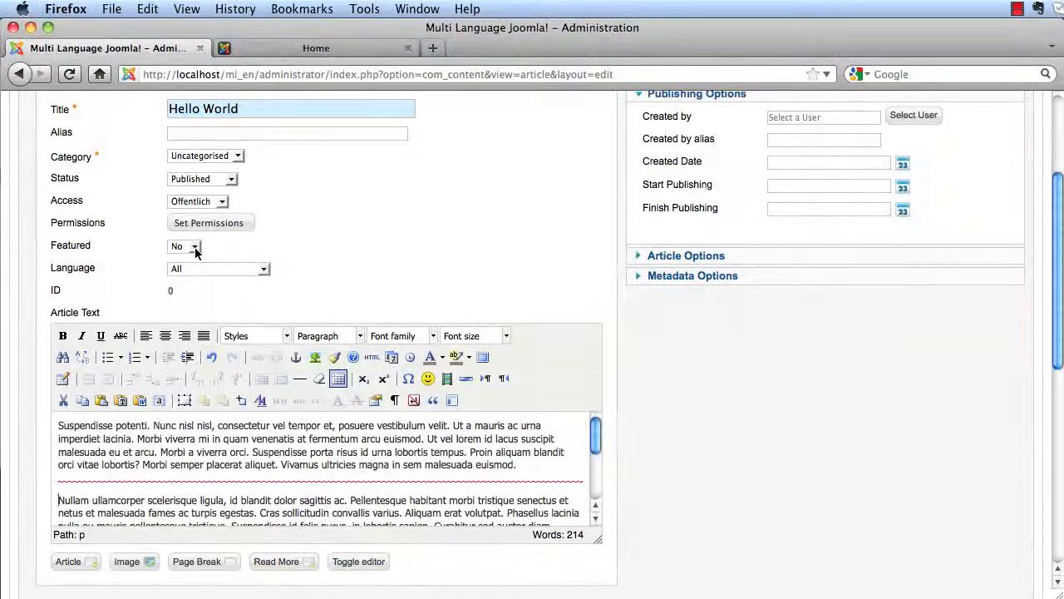
click(193, 246)
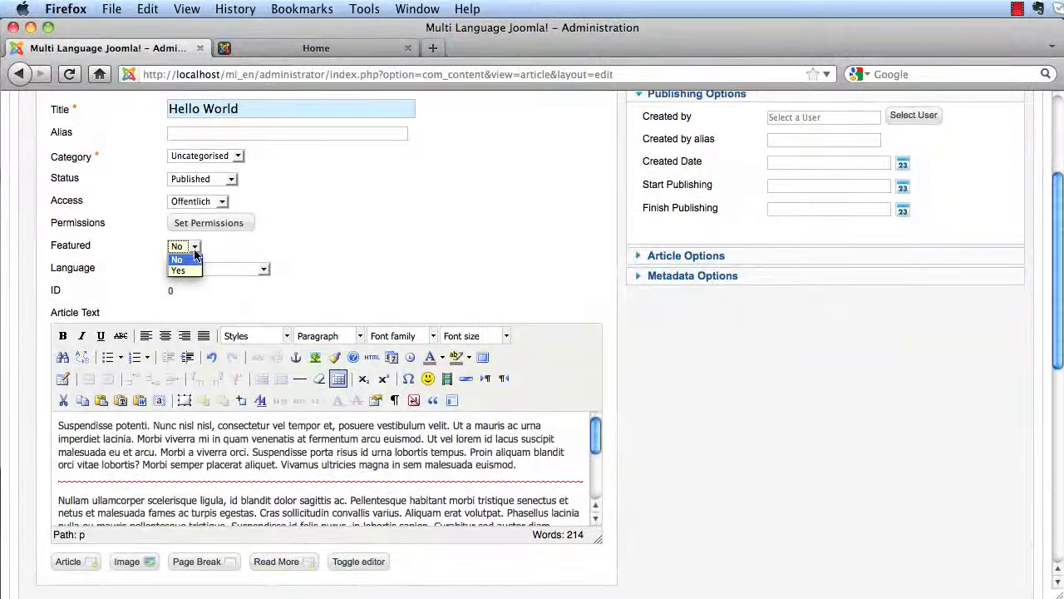
click(178, 271)
scroll(771, 426, up, 2)
click(844, 208)
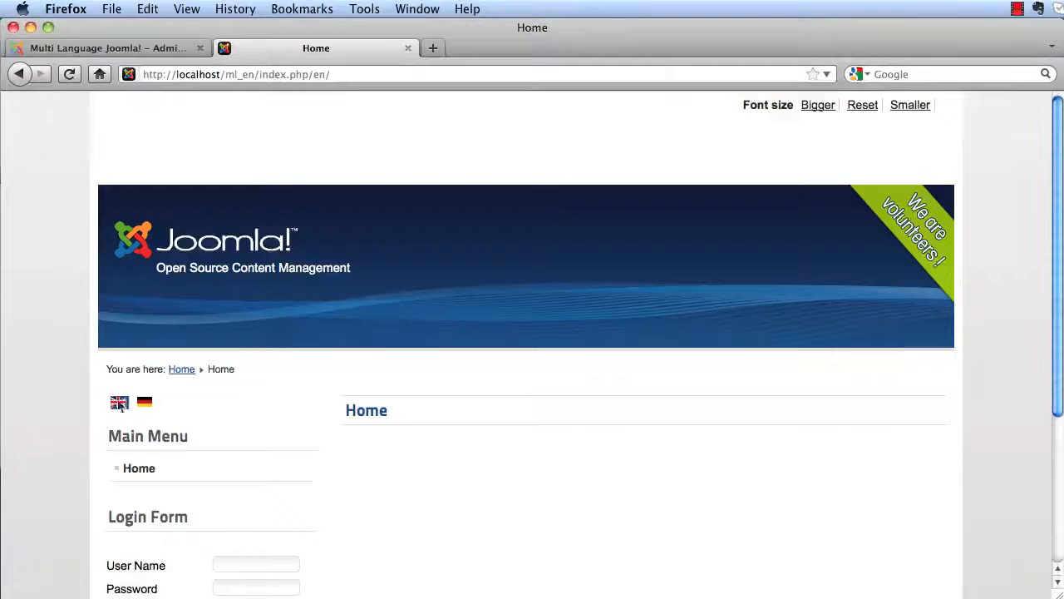
- Reload the English homepage to see Hello World, then return to the administrator
click(119, 404)
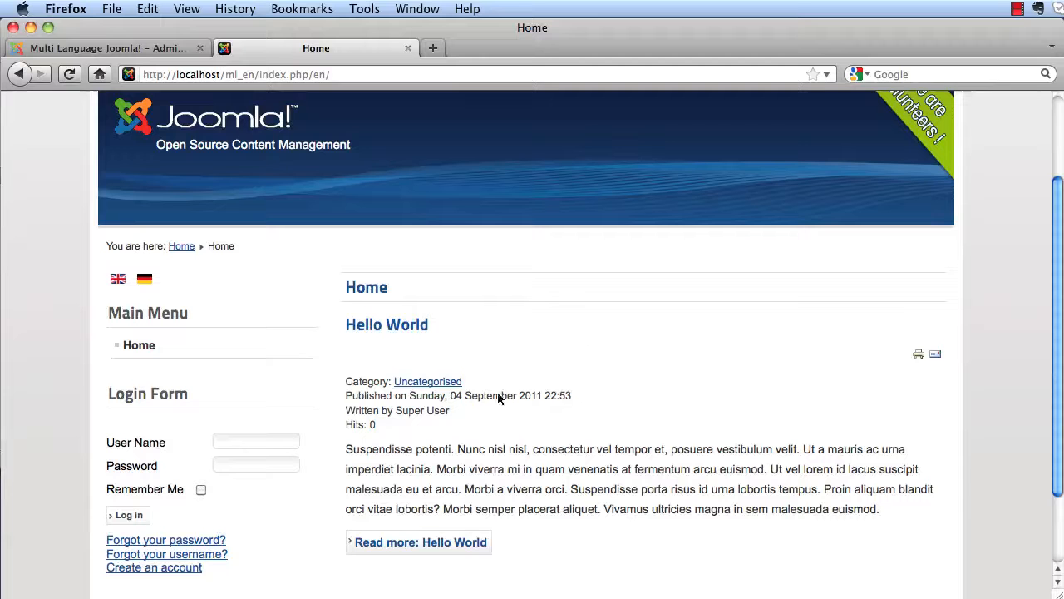
double_click(437, 384)
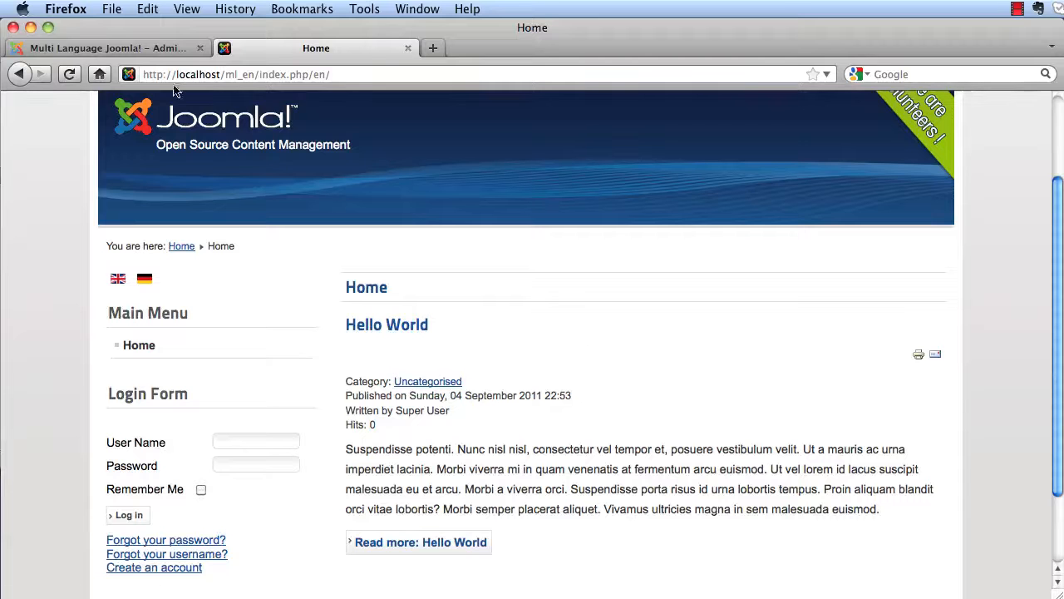
click(138, 51)
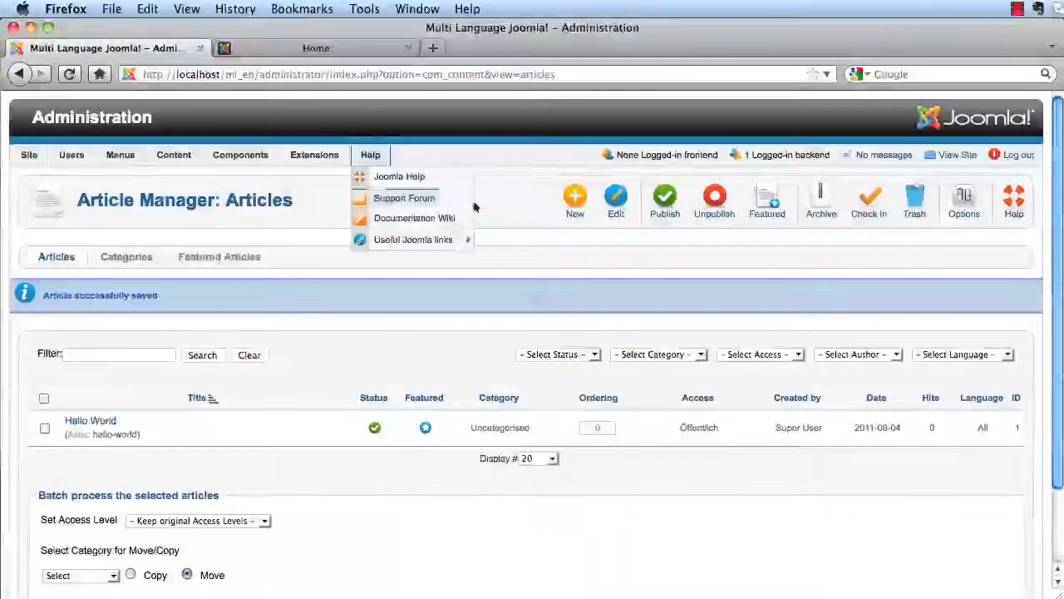
- Set the Uncategorised category's language to English (UK) and save it
mouse_move(120, 158)
mouse_move(174, 158)
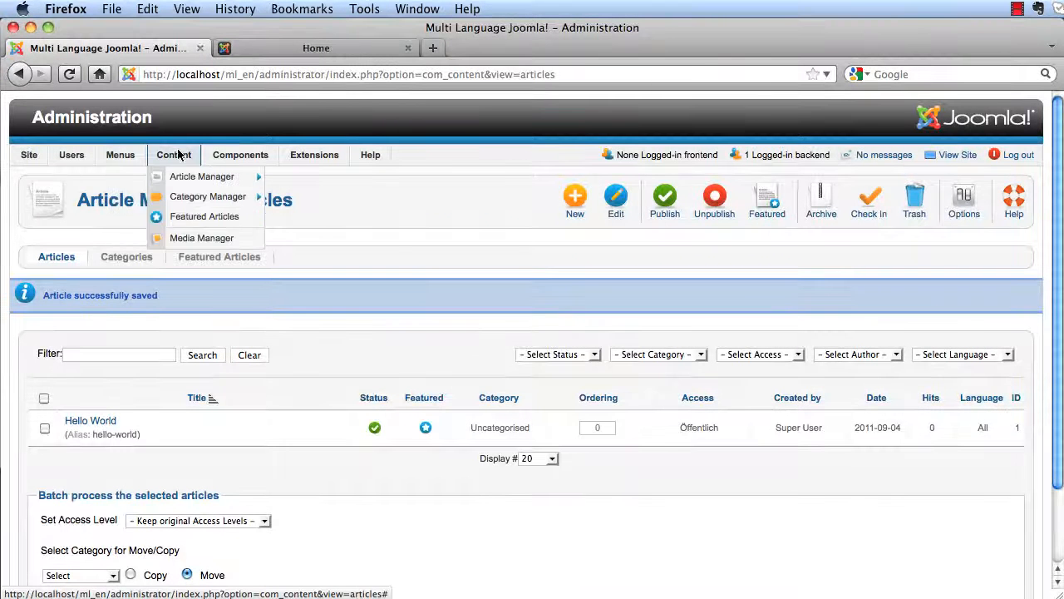
click(193, 197)
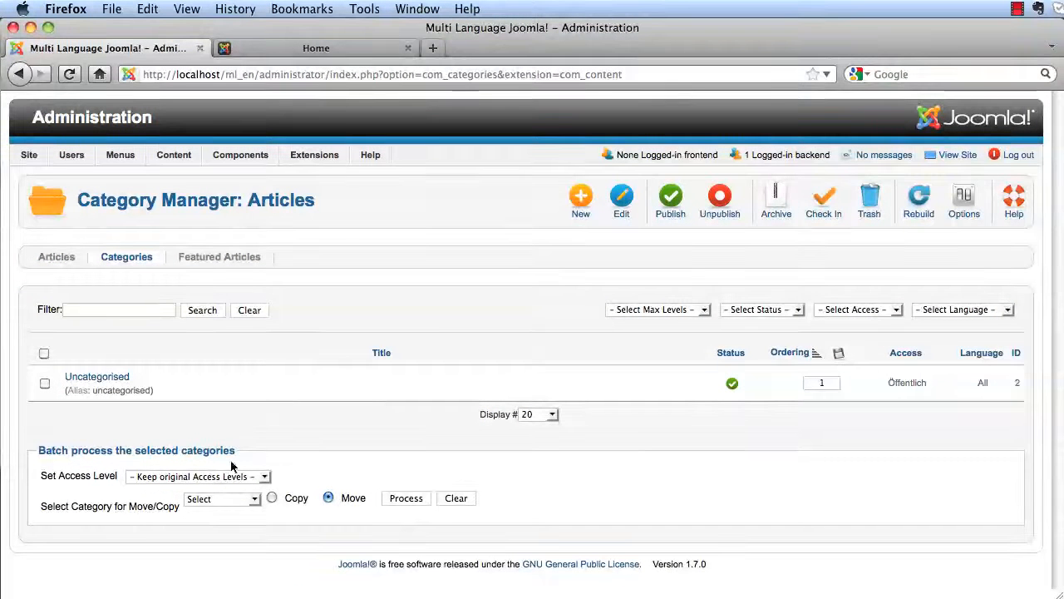
click(116, 379)
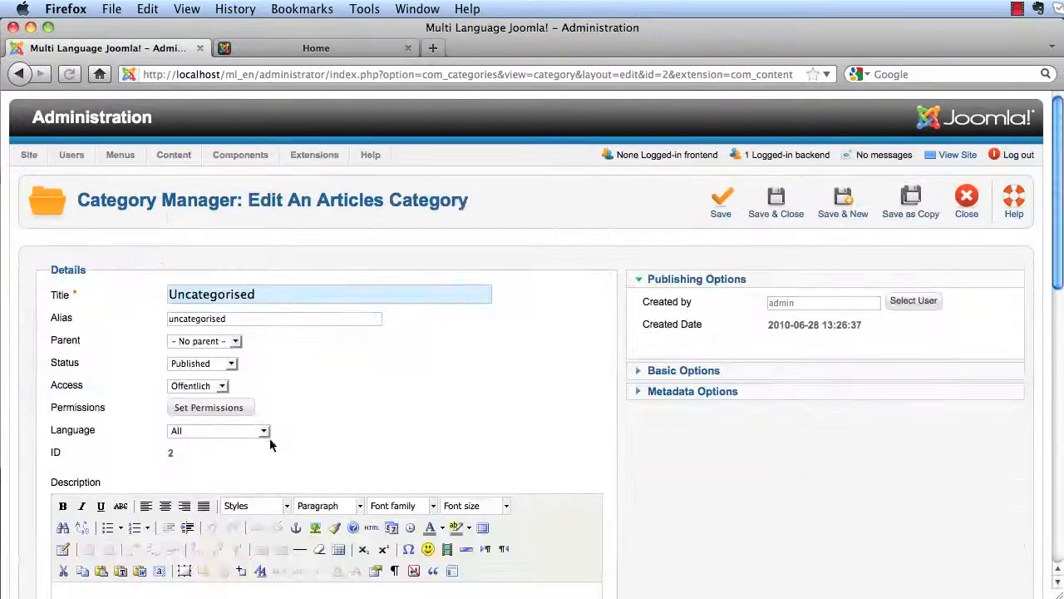
click(257, 433)
click(223, 454)
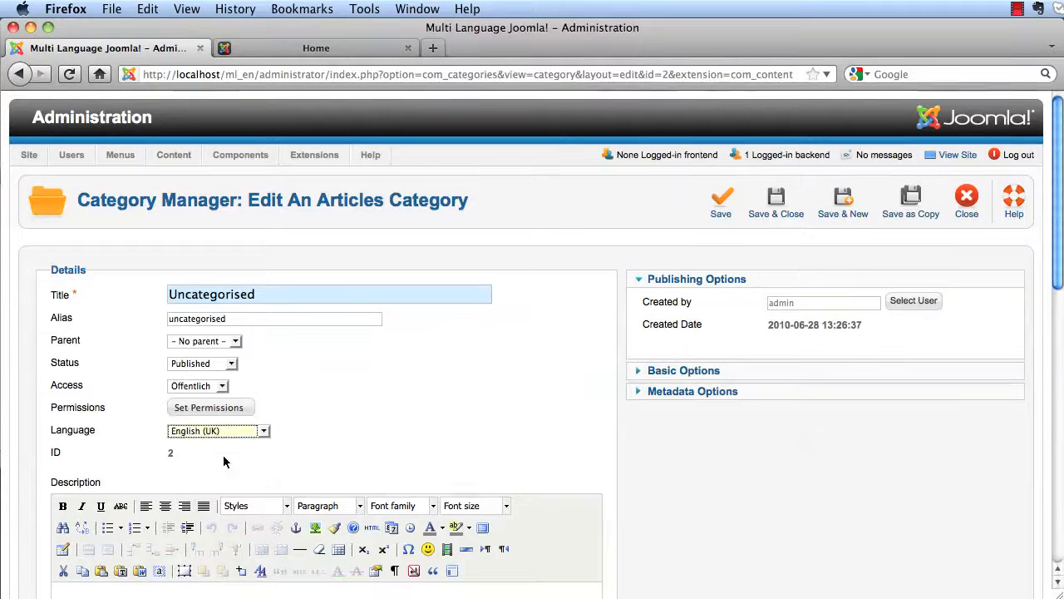
click(760, 214)
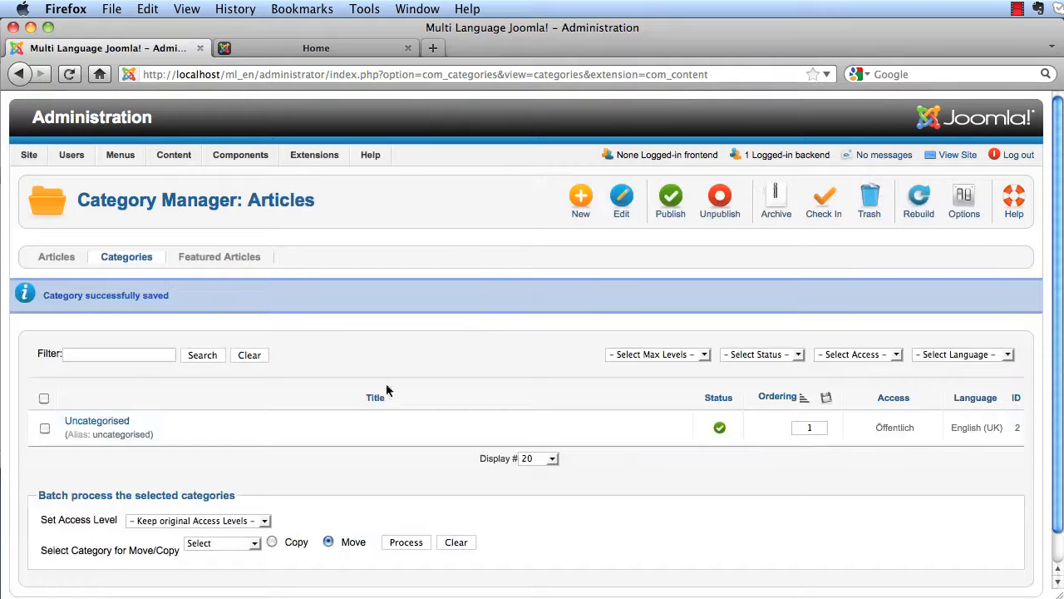
- Batch-copy Uncategorised to the top level and open the new Uncategorised (2) copy
scroll(364, 290, down, 1)
click(45, 397)
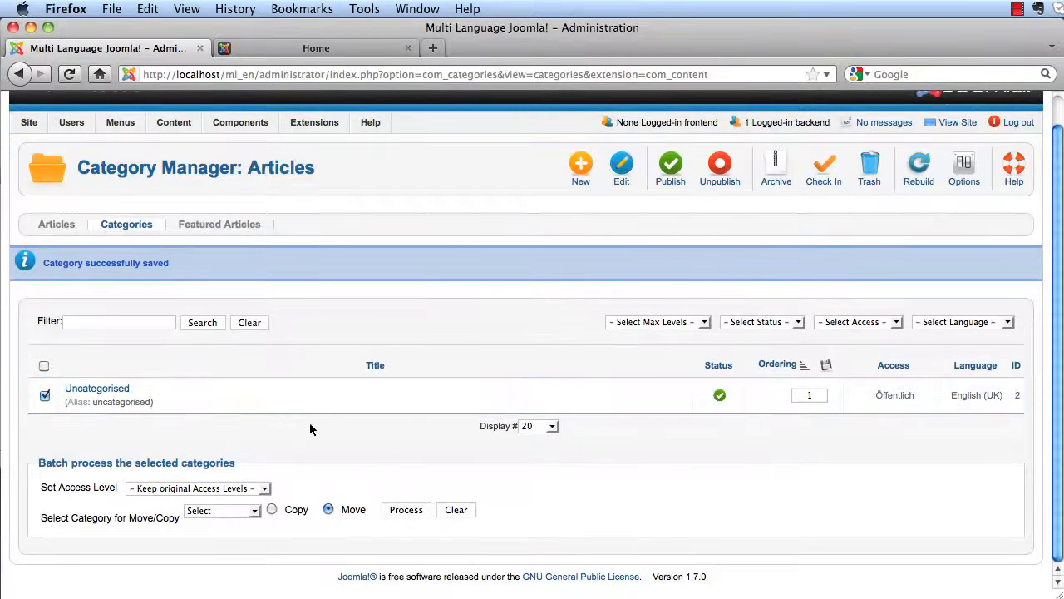
click(254, 512)
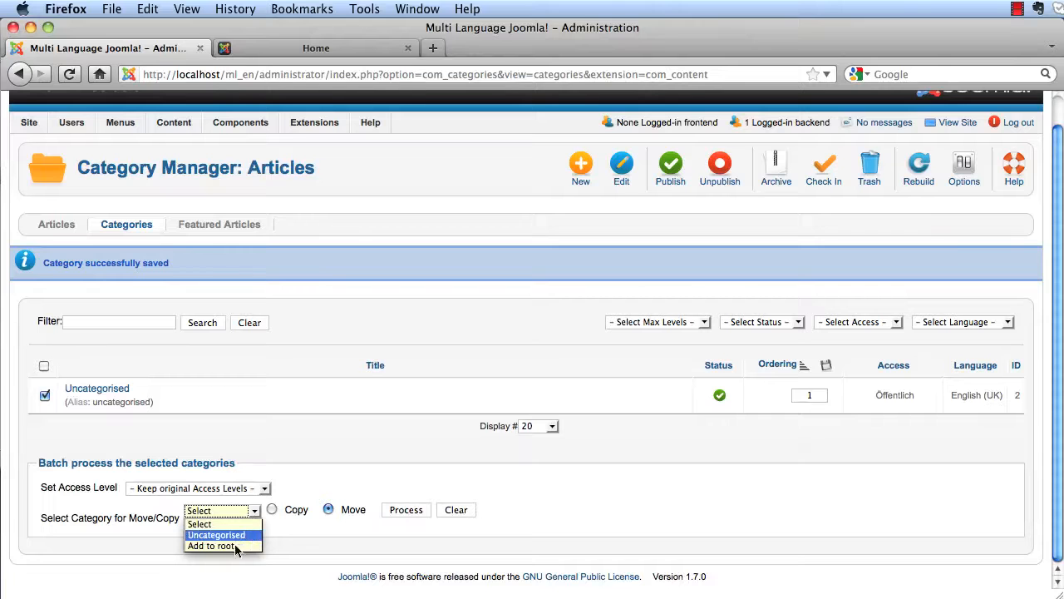
click(237, 546)
click(273, 509)
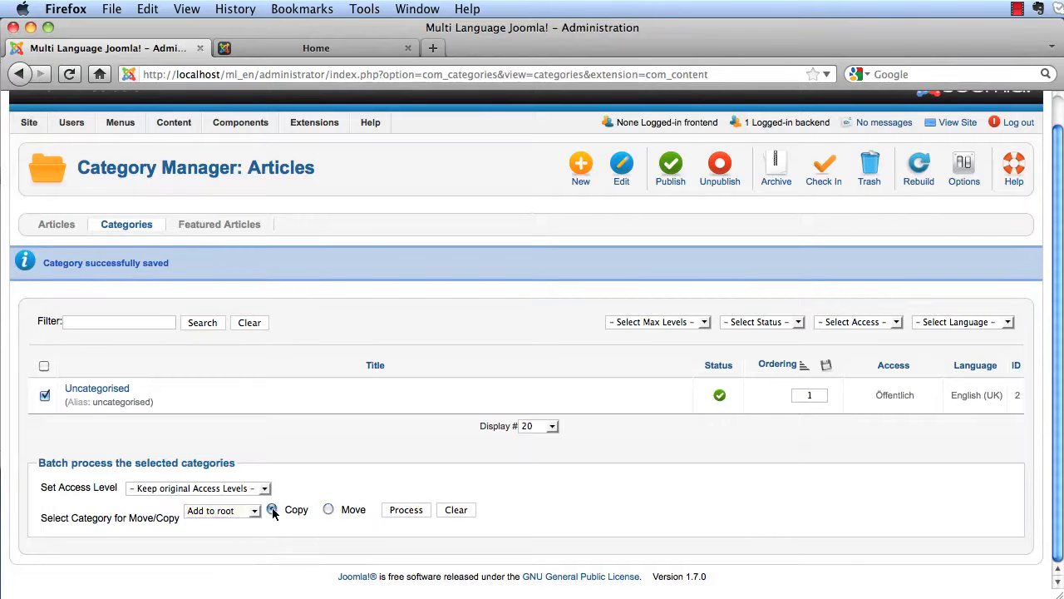
click(420, 510)
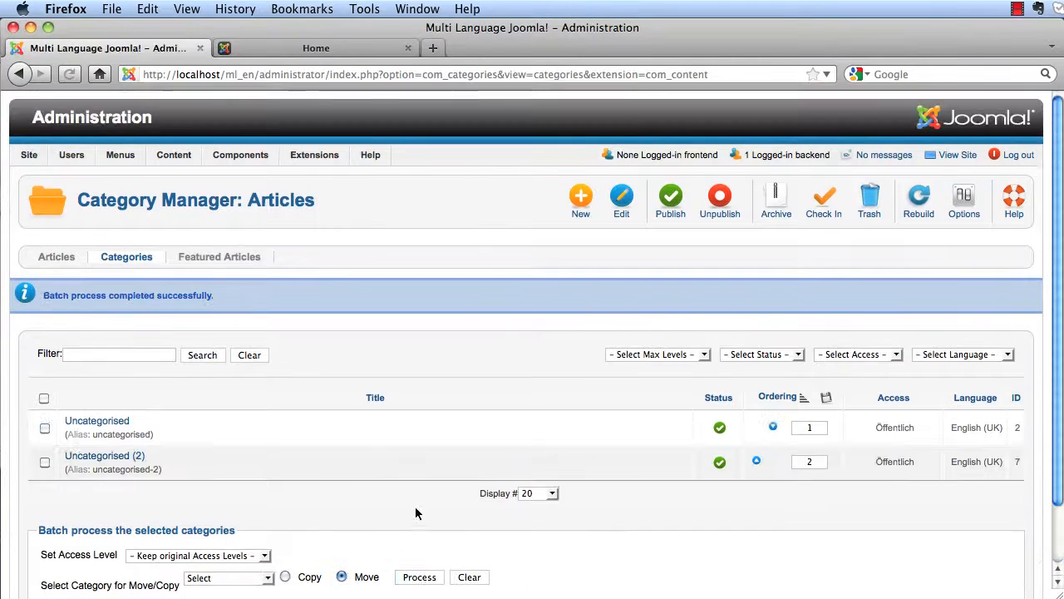
click(125, 459)
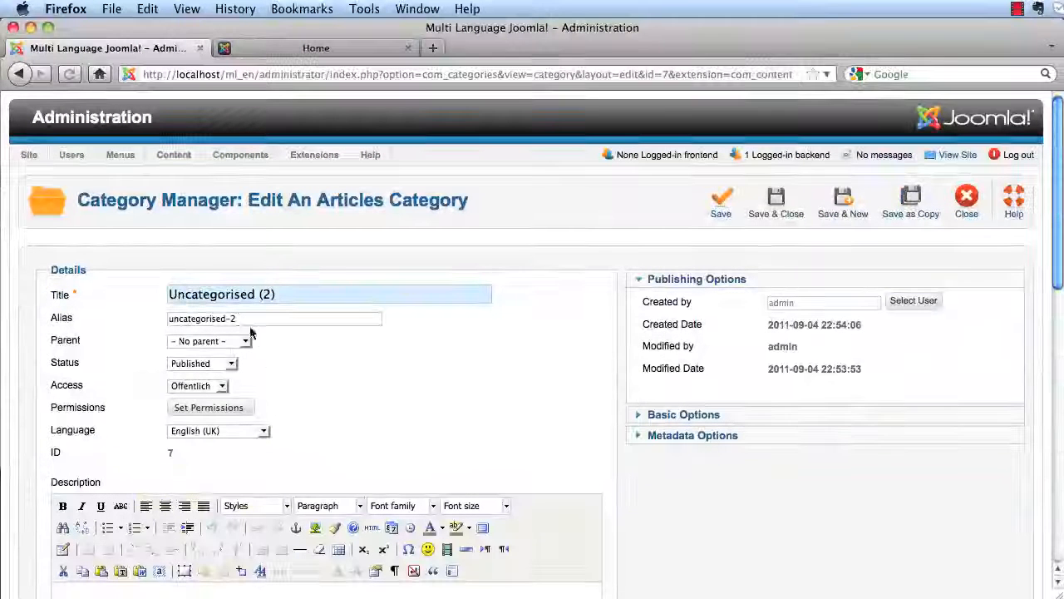
- Retitle the copied category 'Nicht kategorisiert', clear its alias, set German (DE-CH-AT), and save
triple_click(249, 298)
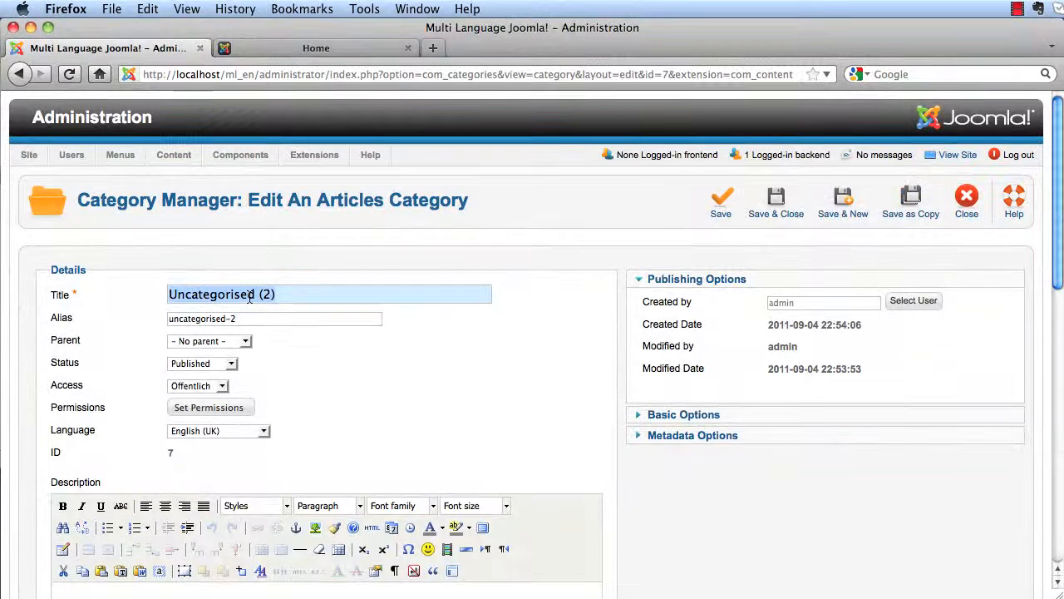
text(Nicht katego)
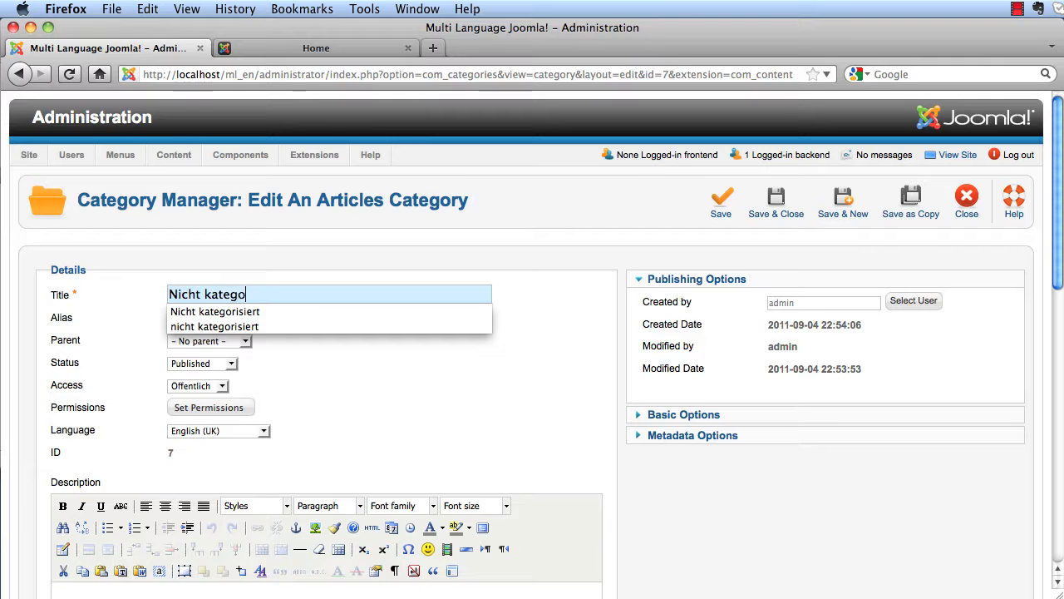
text(ris)
key(Down)
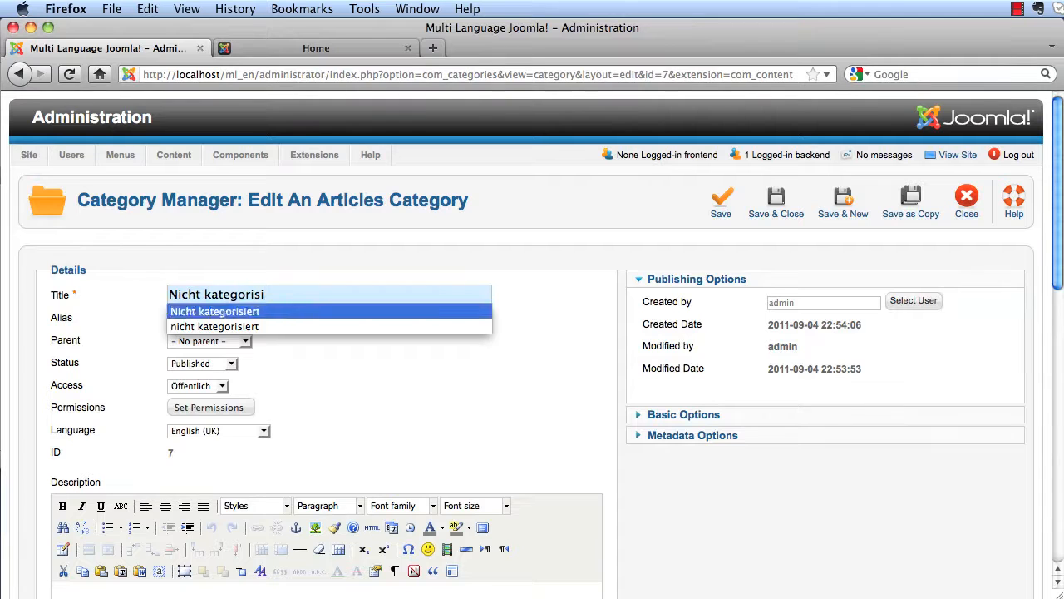
key(Return)
triple_click(258, 322)
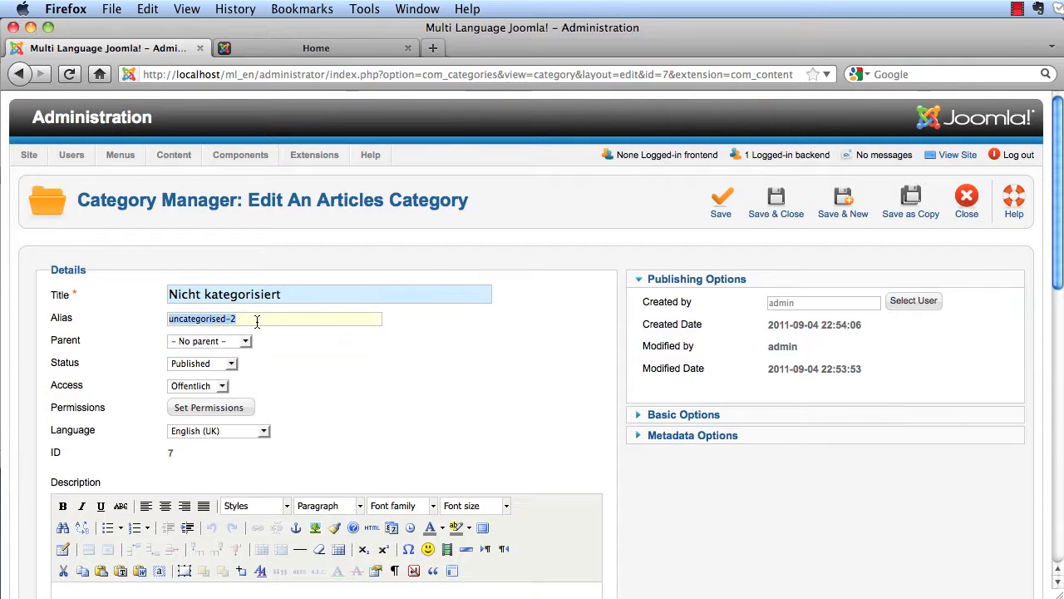
click(225, 430)
click(217, 464)
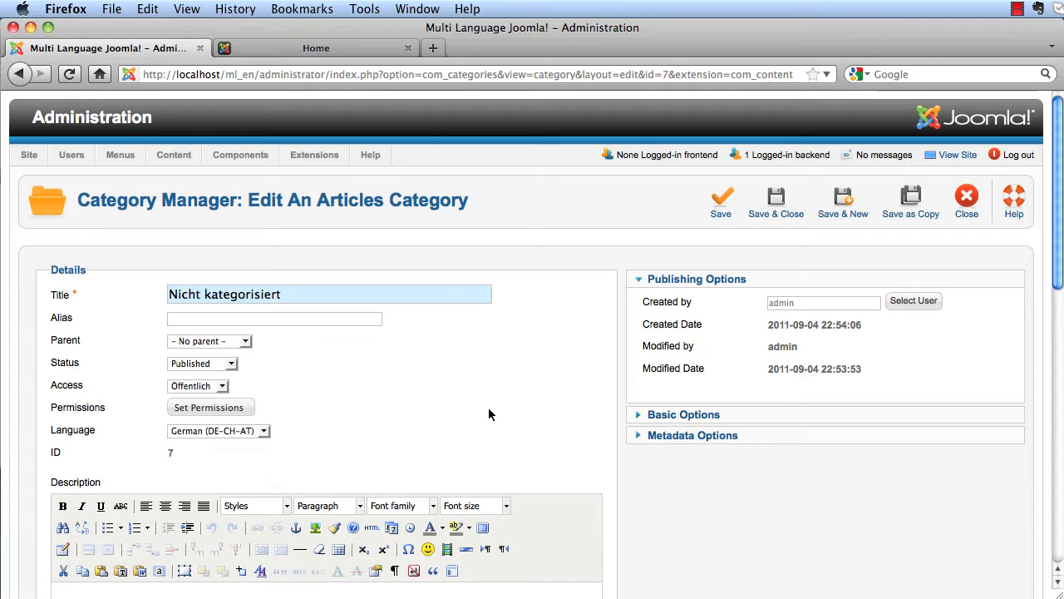
click(793, 207)
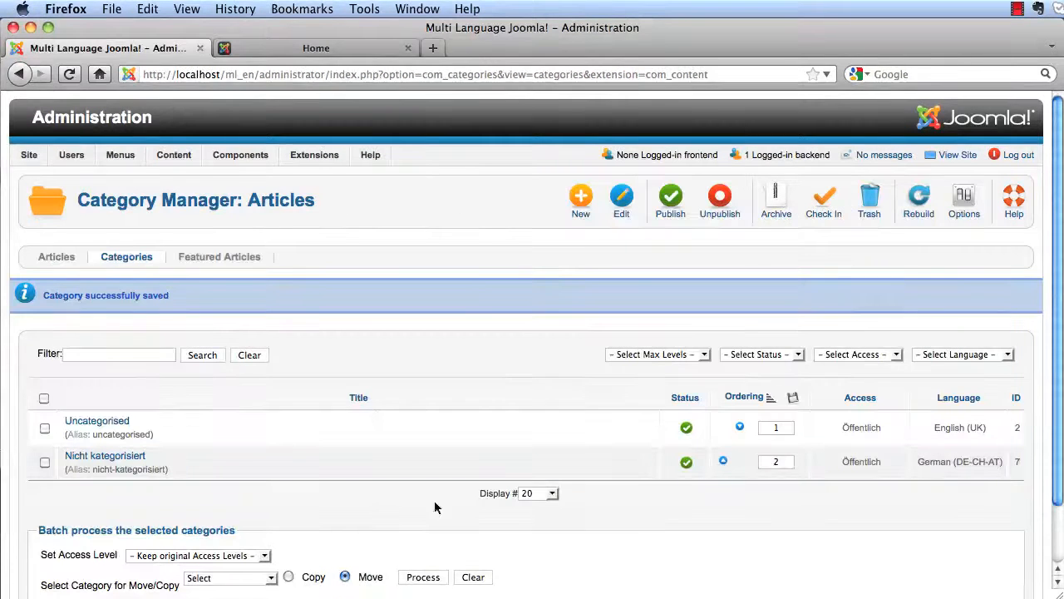
click(175, 173)
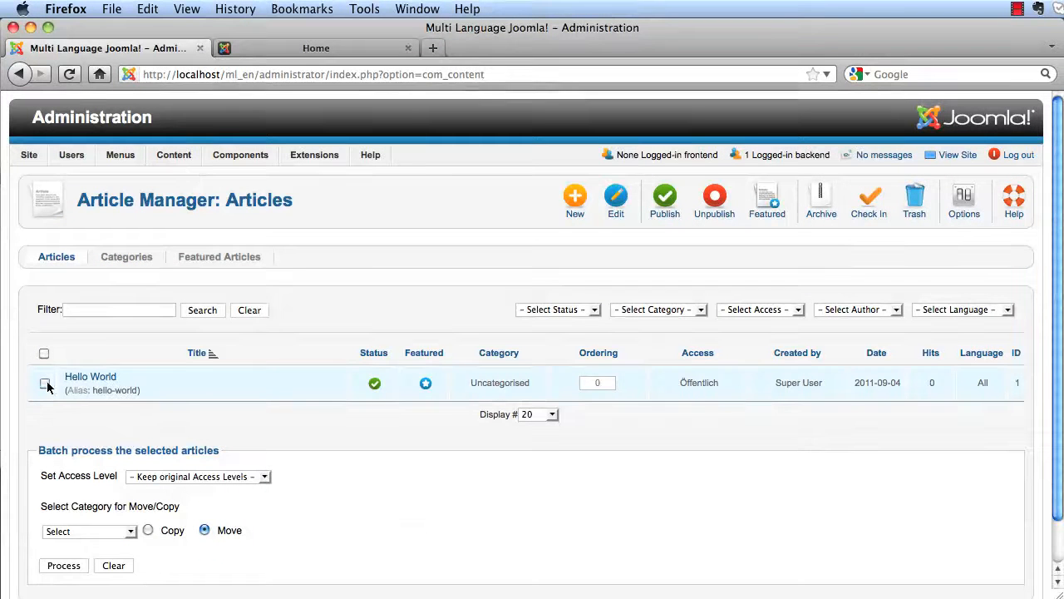
- Batch-copy the Hello World article into the Nicht kategorisiert category
click(131, 532)
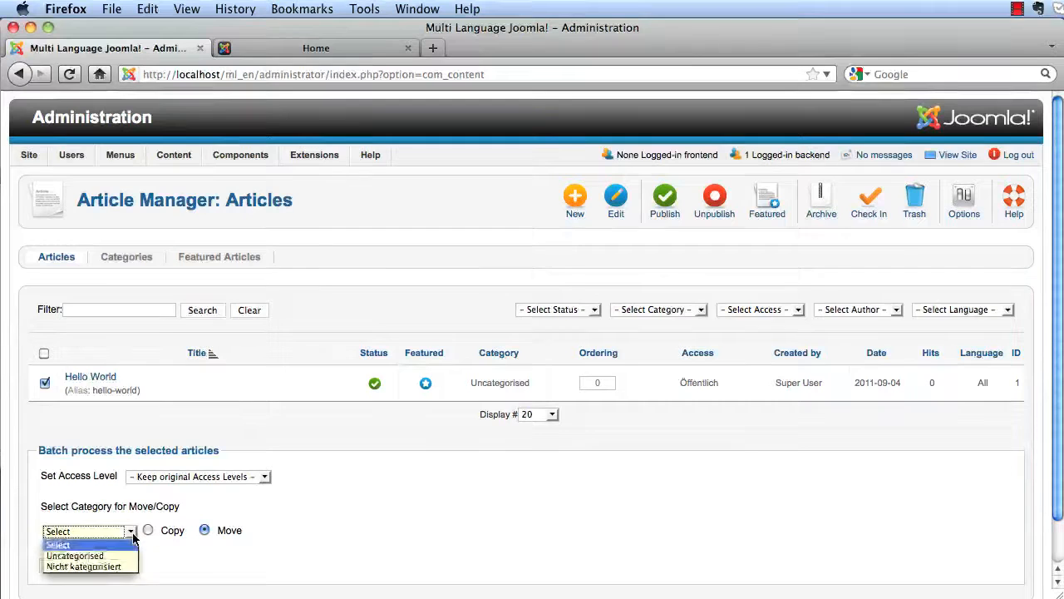
click(100, 566)
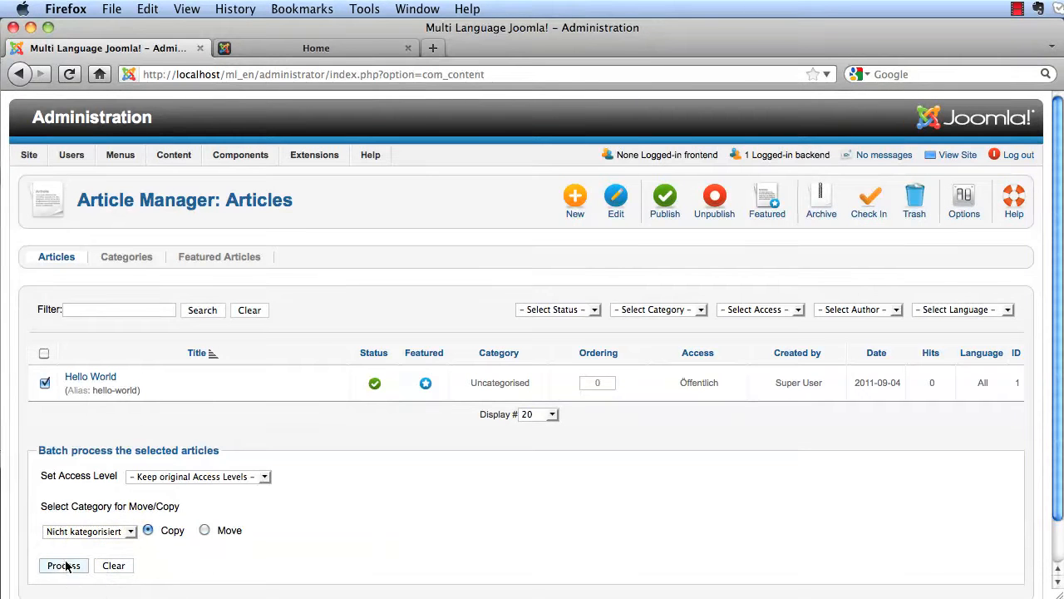
click(61, 565)
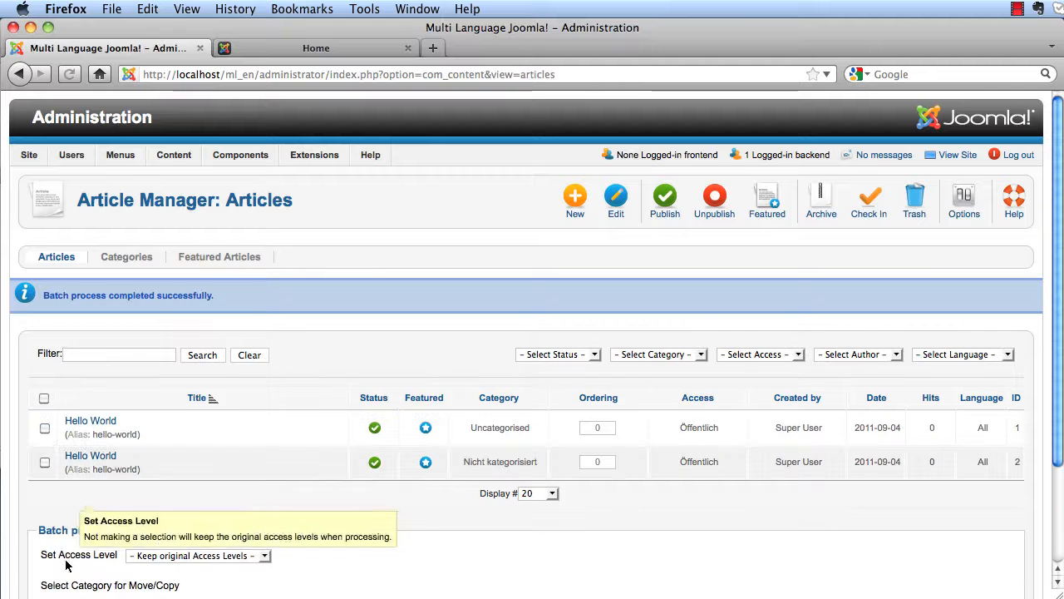
- Retitle the copied article 'Hallo Welt' and save it
click(103, 460)
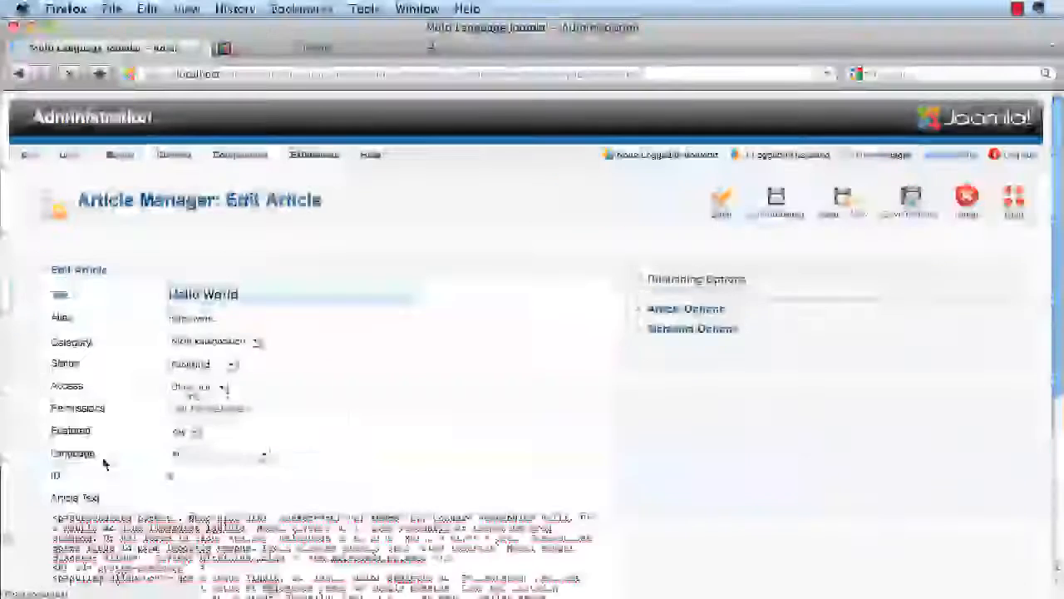
click(242, 302)
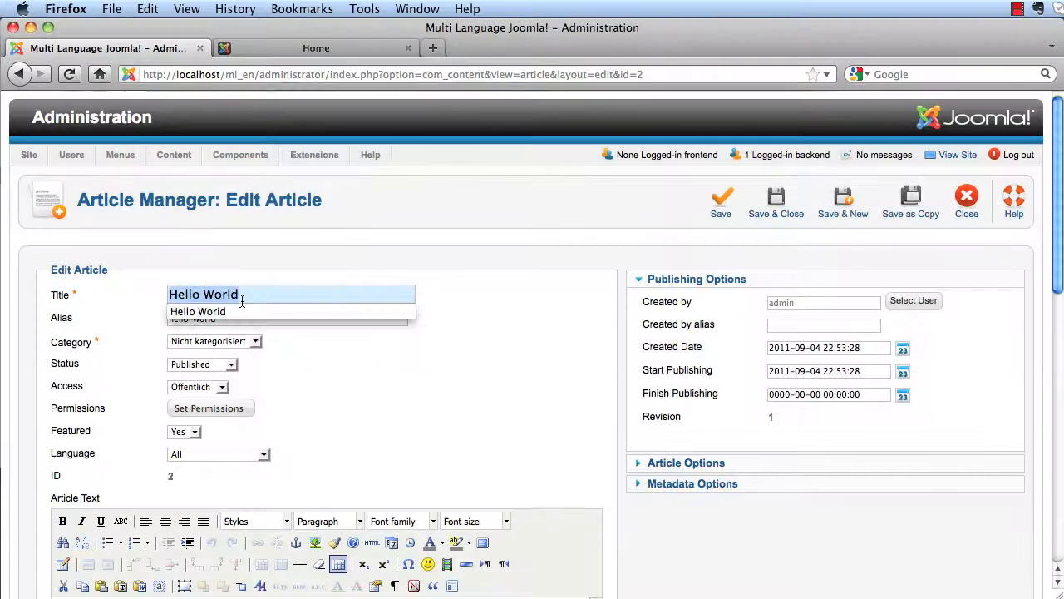
text(Hal)
key(Down)
key(Return)
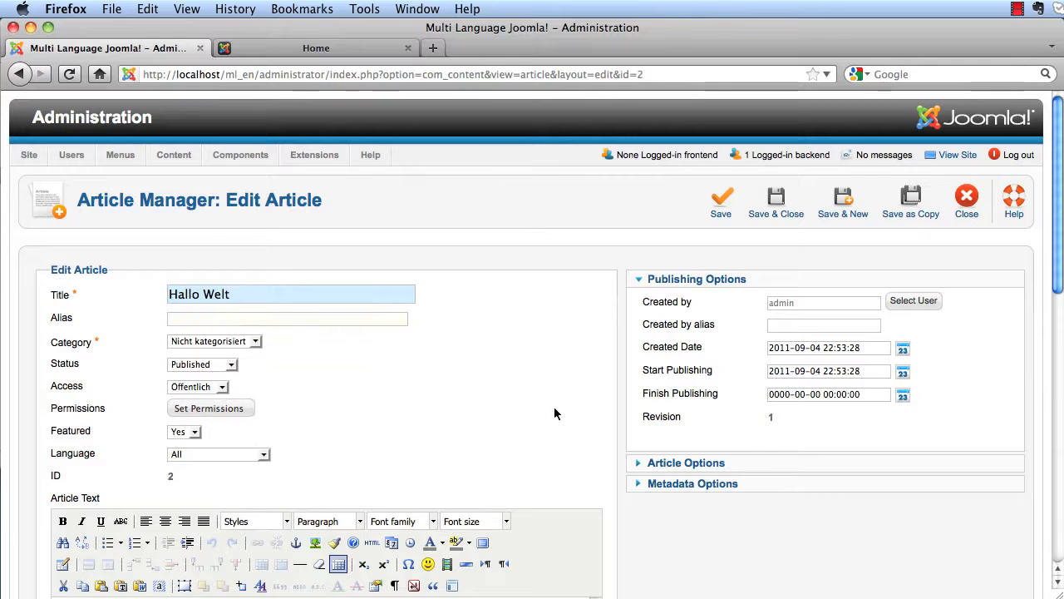
scroll(597, 411, down, 10)
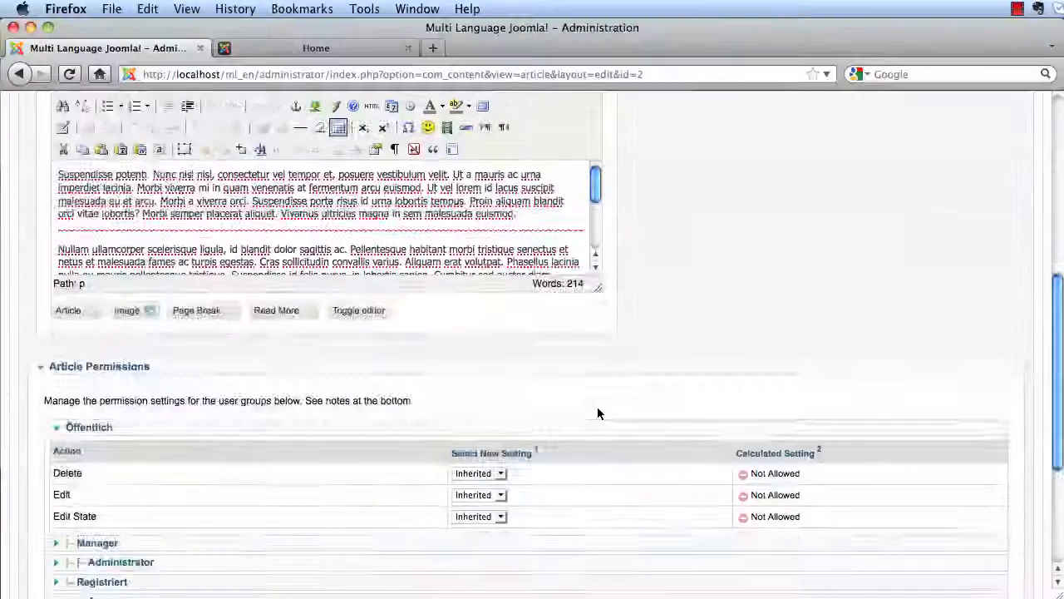
scroll(597, 413, up, 10)
click(785, 216)
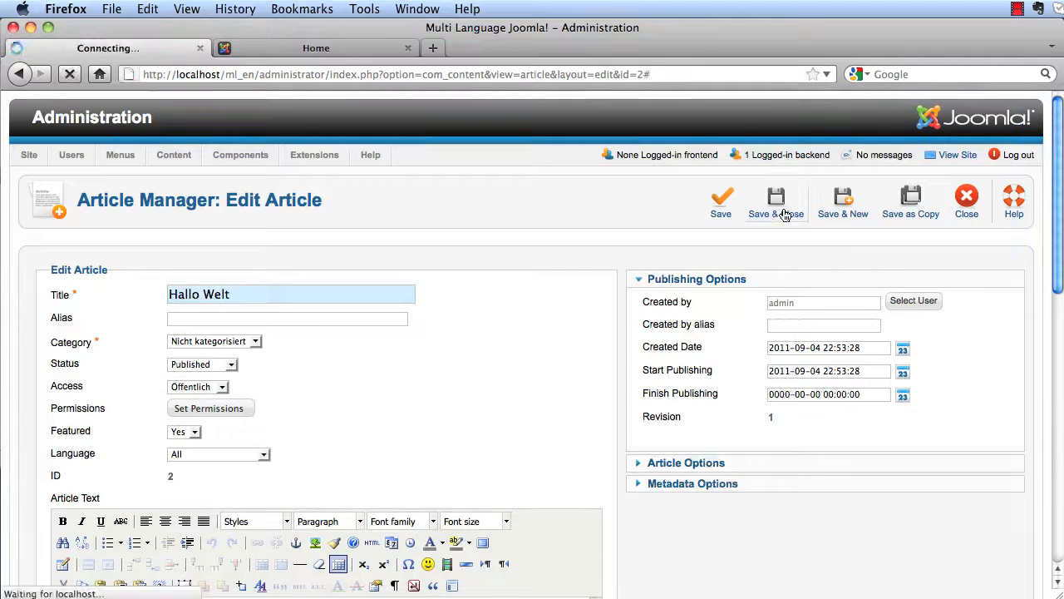
- Reload the frontend home page and switch to the German version
key(ctrl+Tab)
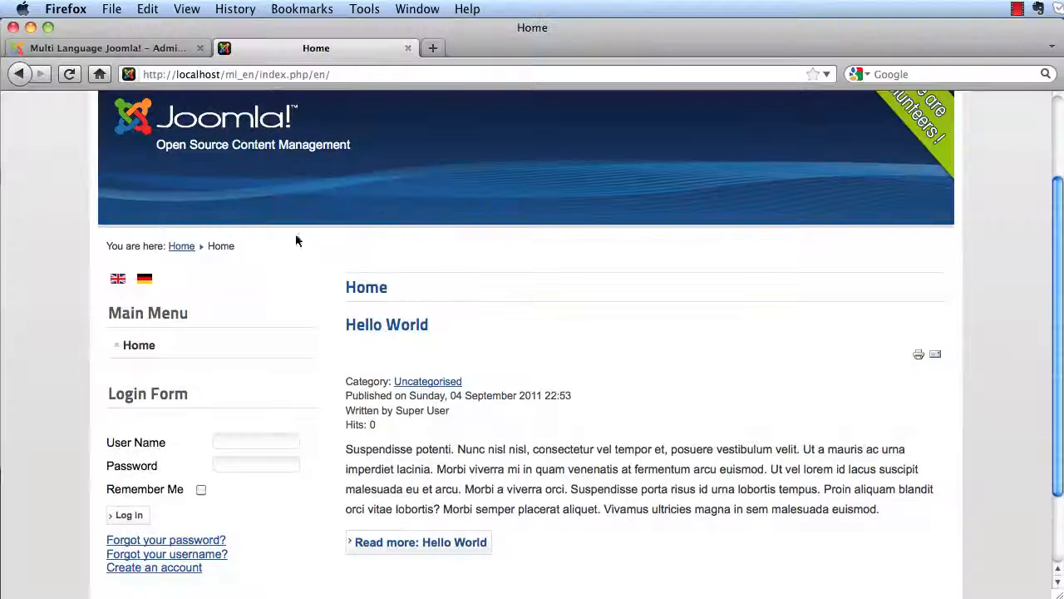
click(185, 248)
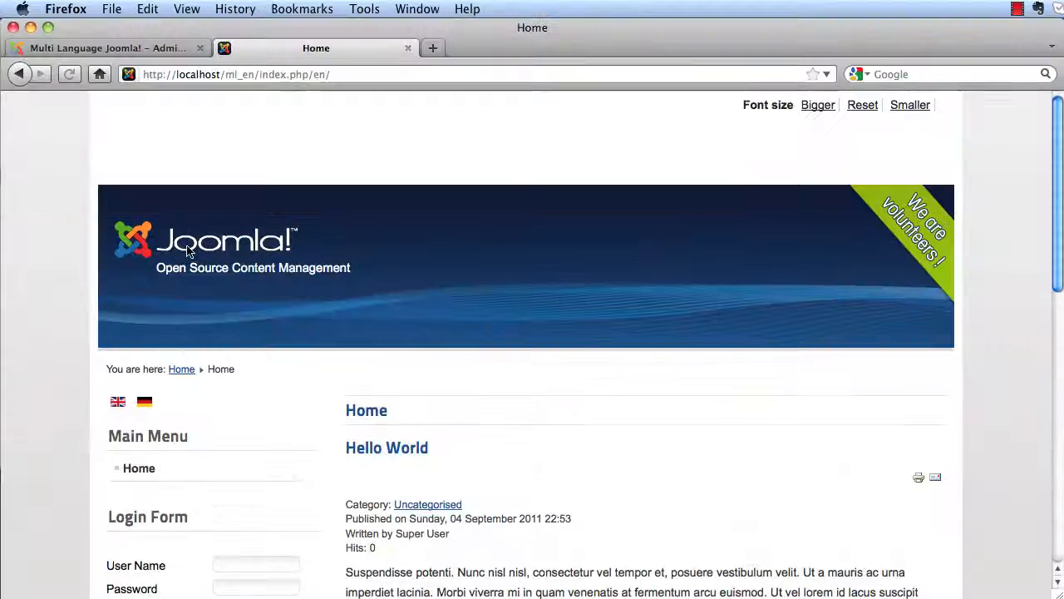
click(144, 404)
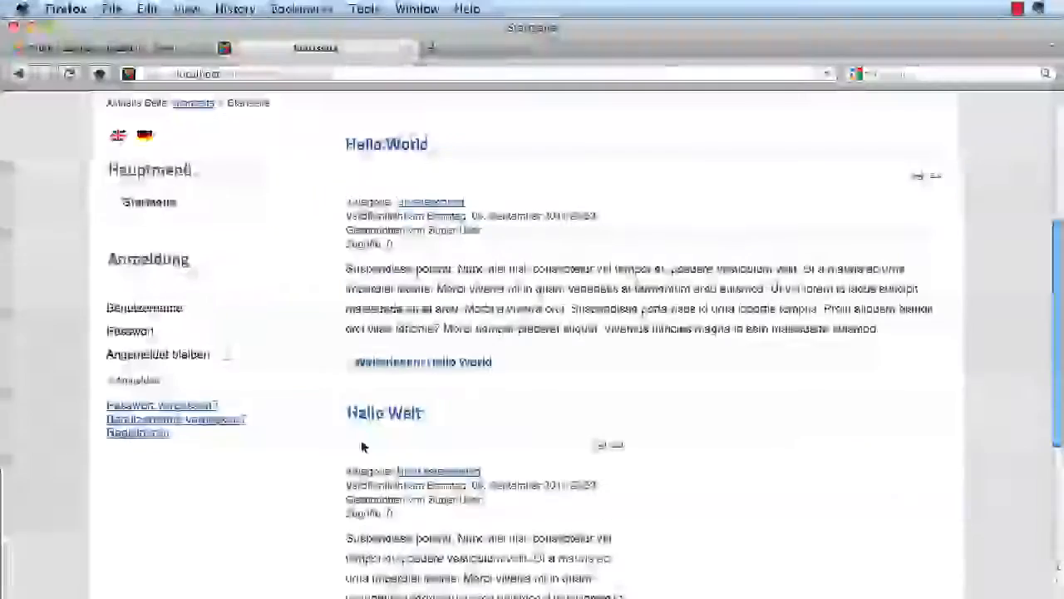
- Set the Hallo Welt article's language to German (DE-CH-AT) and save it
scroll(362, 446, down, 5)
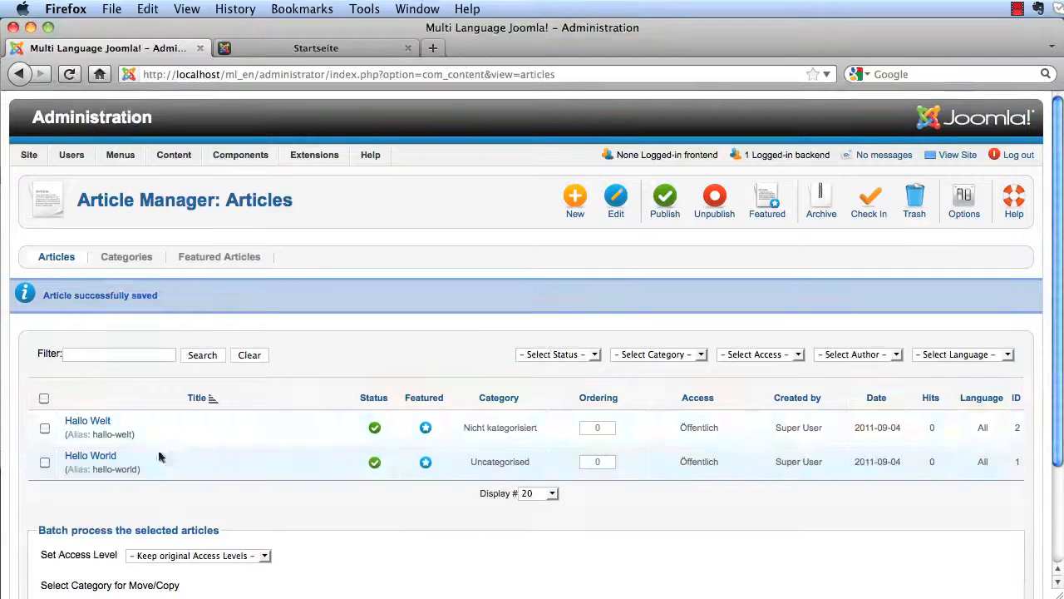
click(98, 421)
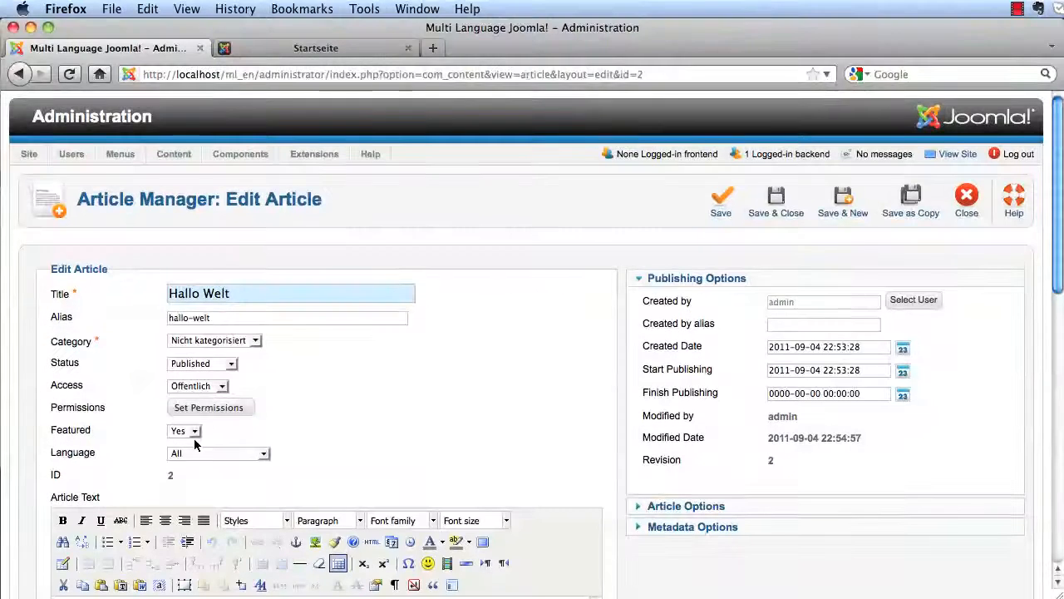
click(261, 454)
click(239, 478)
click(248, 455)
click(236, 489)
click(782, 214)
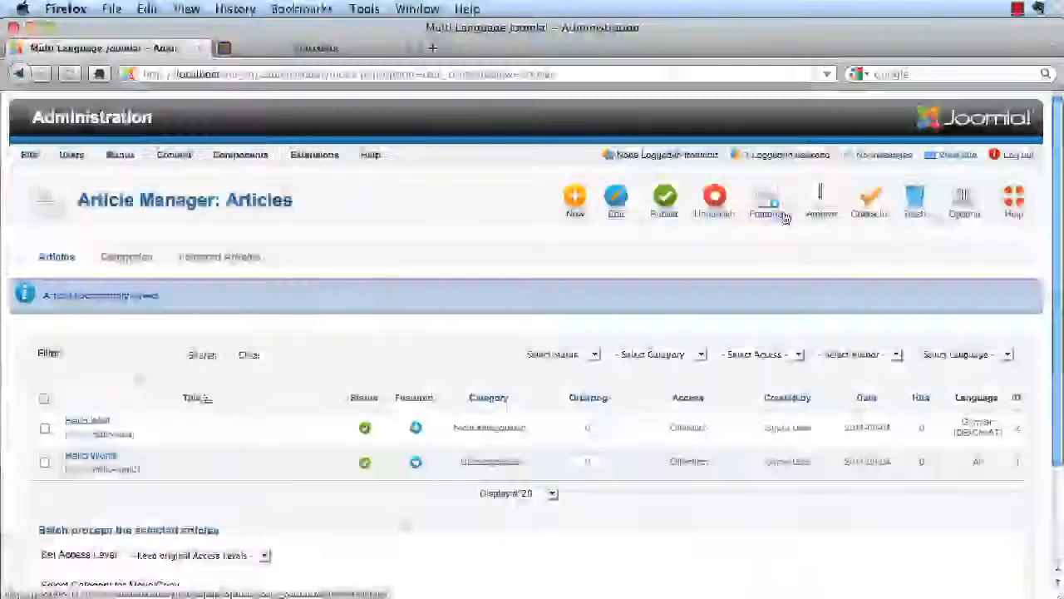
- Set the Hello World article's language to English (UK) and save it
click(86, 457)
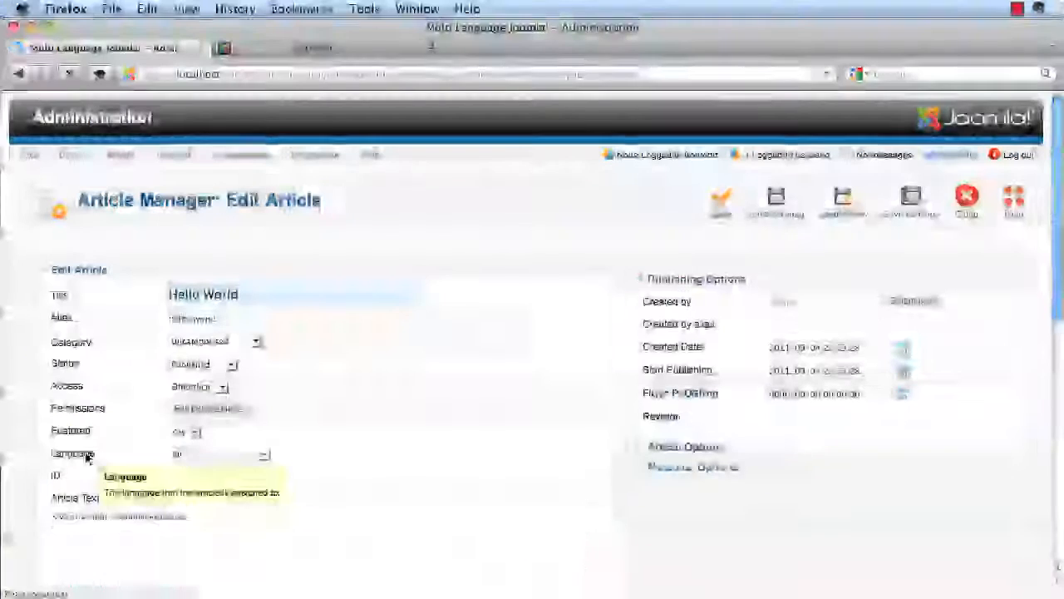
click(217, 455)
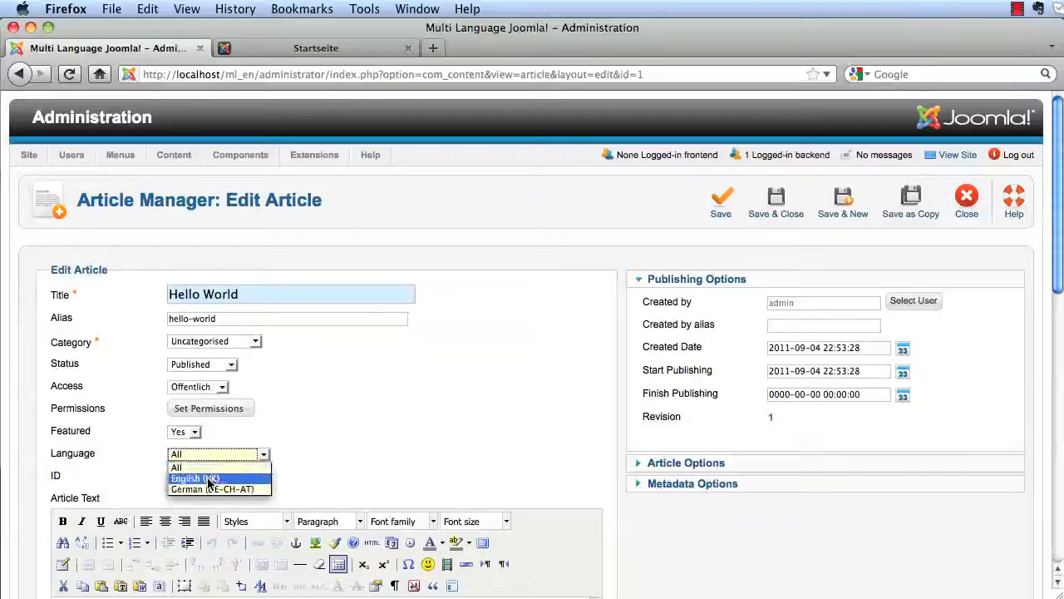
click(208, 479)
click(780, 207)
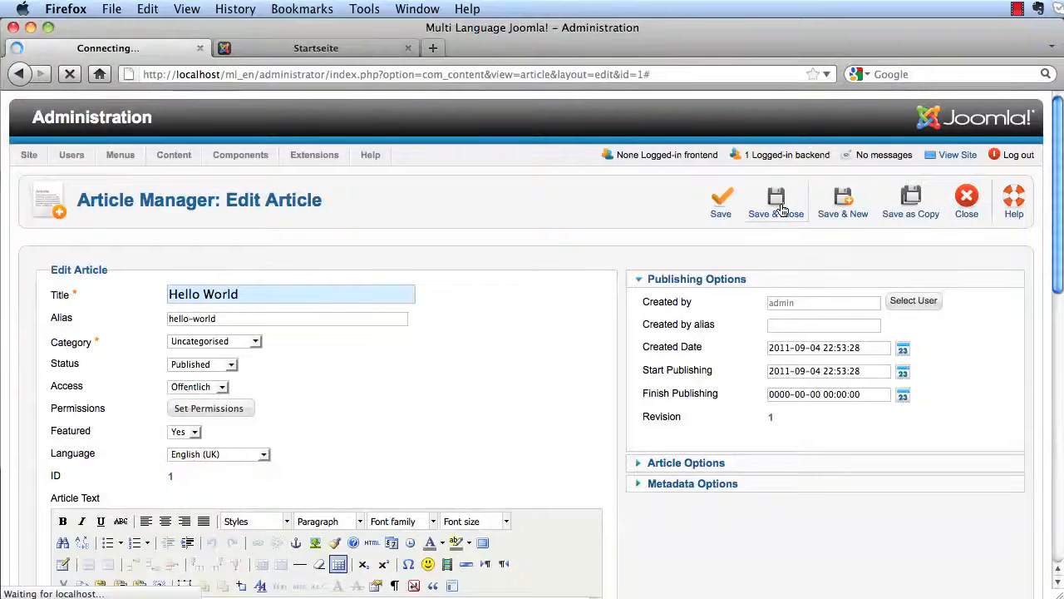
click(258, 51)
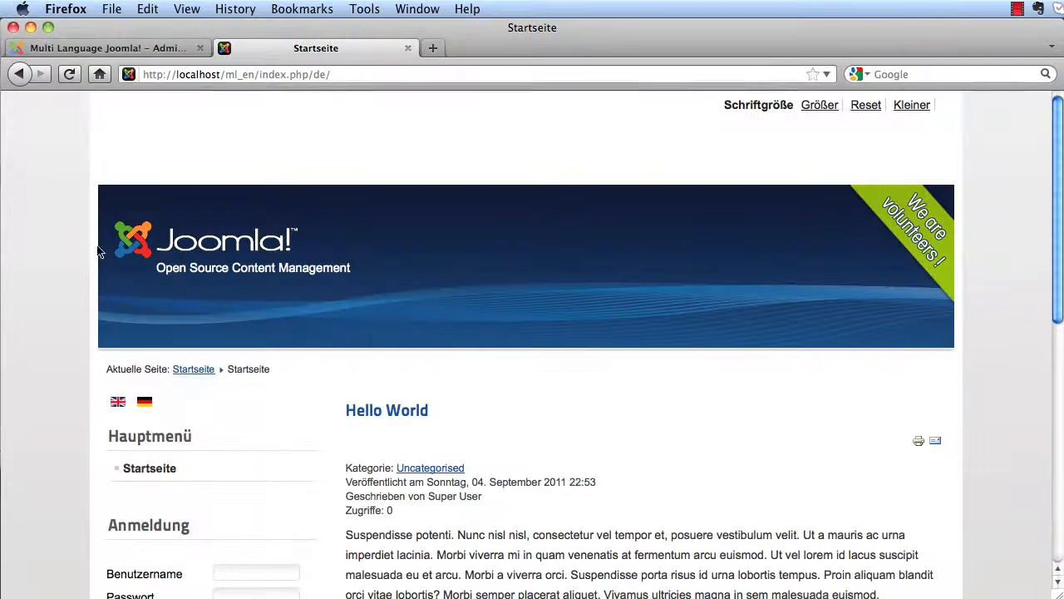
- Reload the German home page and compare it with the English one, then return to admin
click(192, 371)
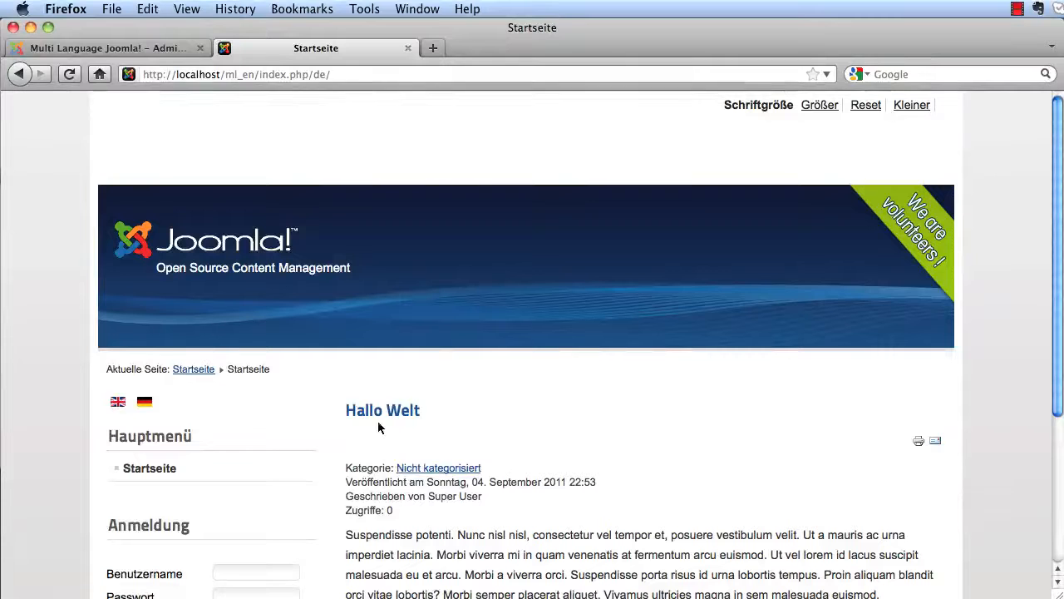
click(118, 404)
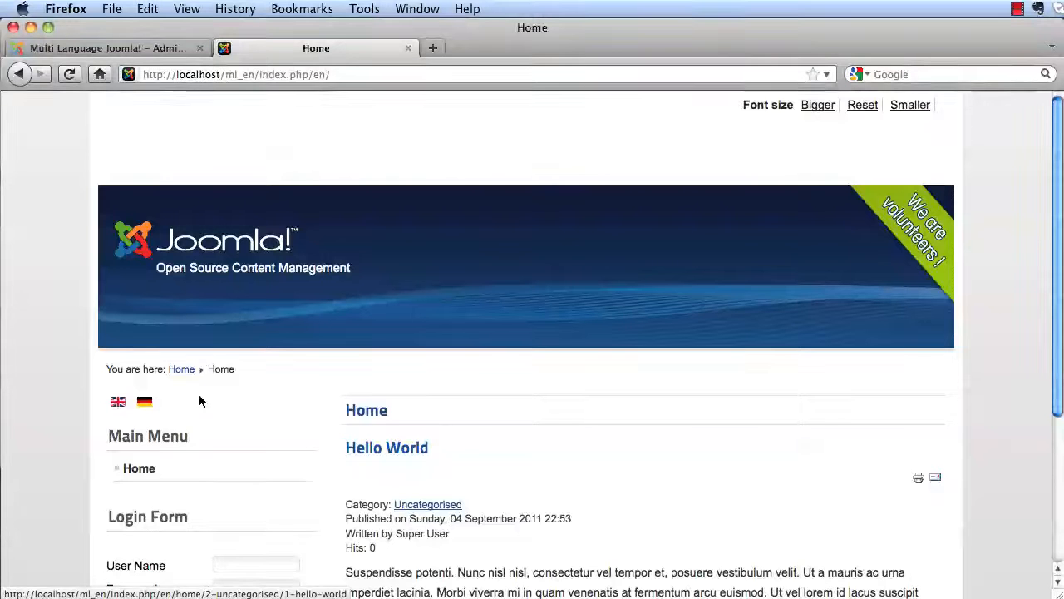
click(151, 408)
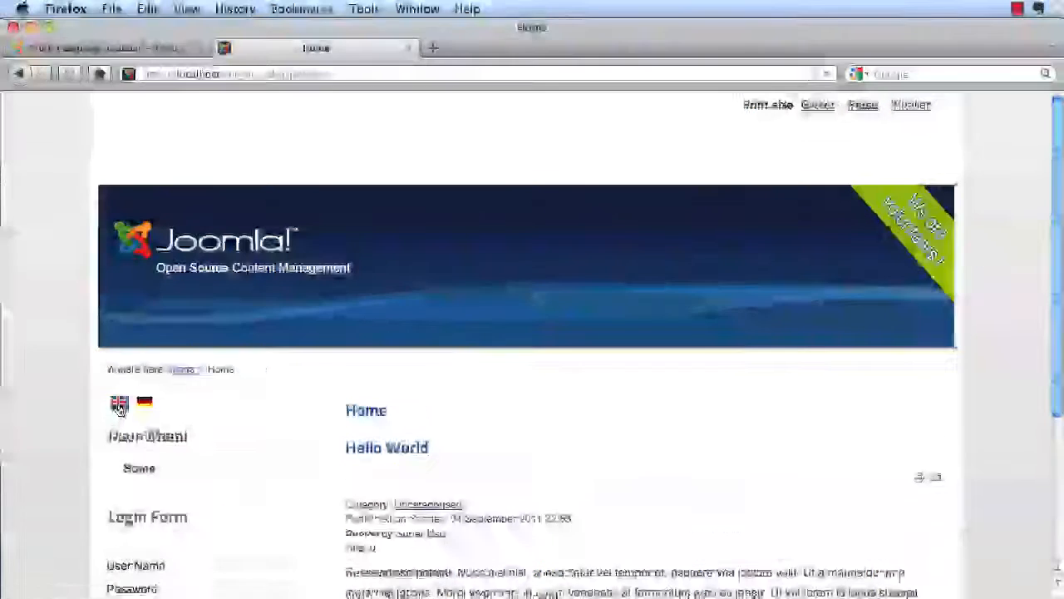
scroll(462, 506, down, 3)
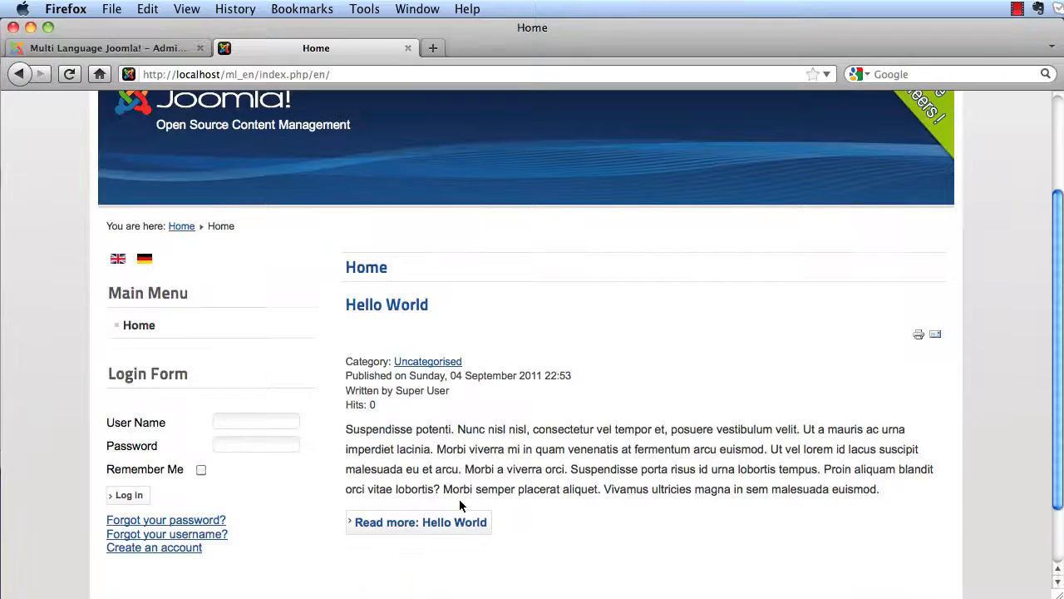
scroll(460, 505, up, 3)
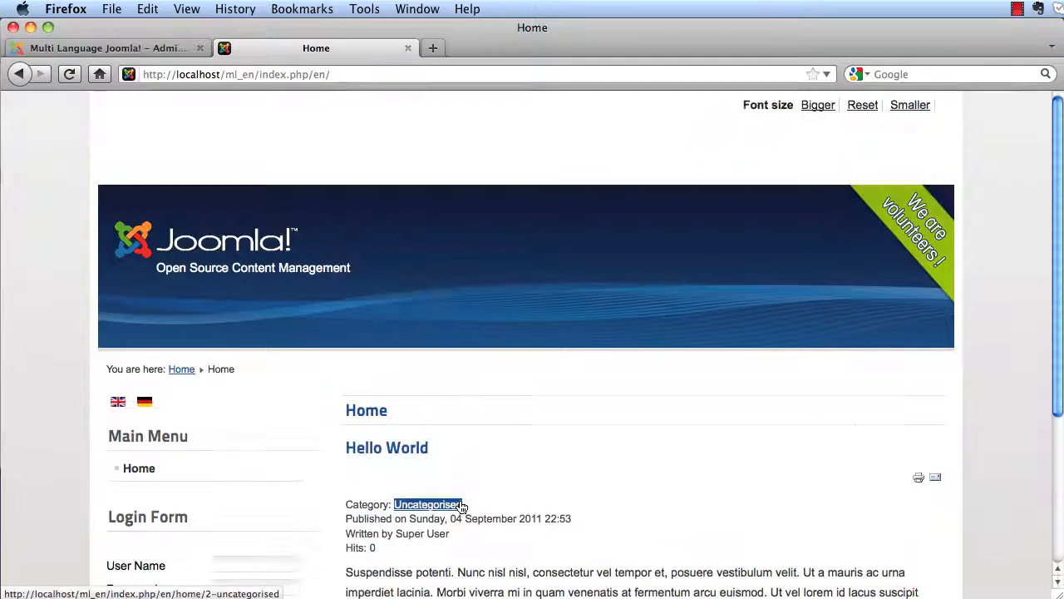
scroll(462, 507, down, 4)
scroll(461, 507, up, 3)
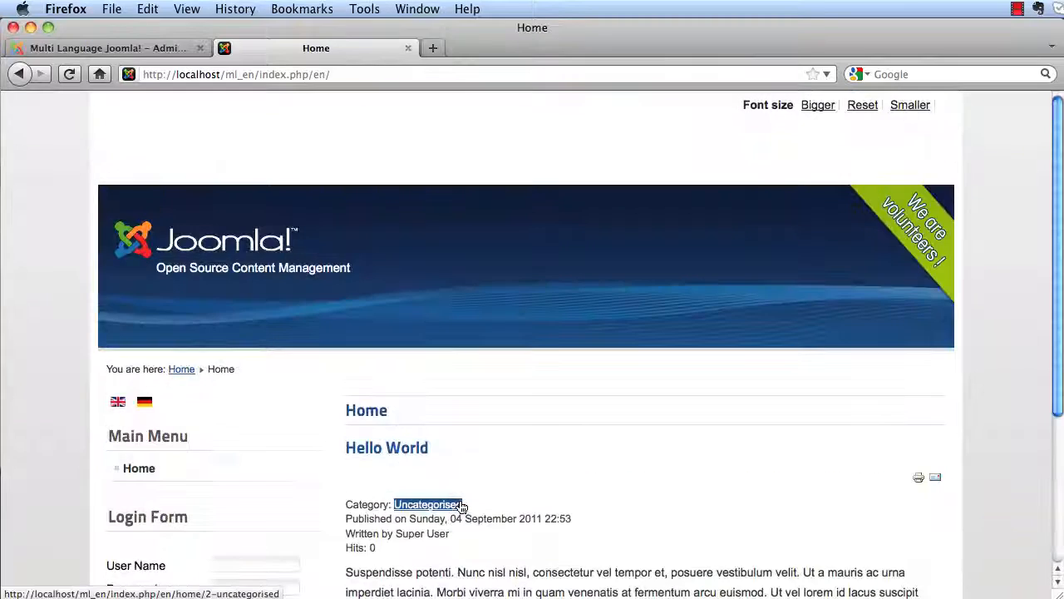
click(469, 504)
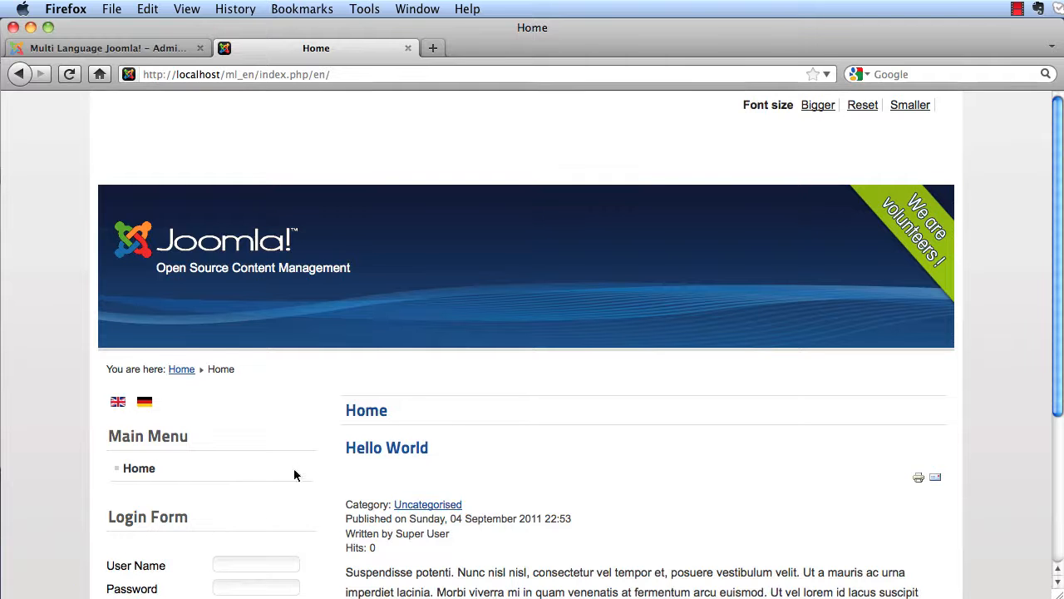
click(125, 50)
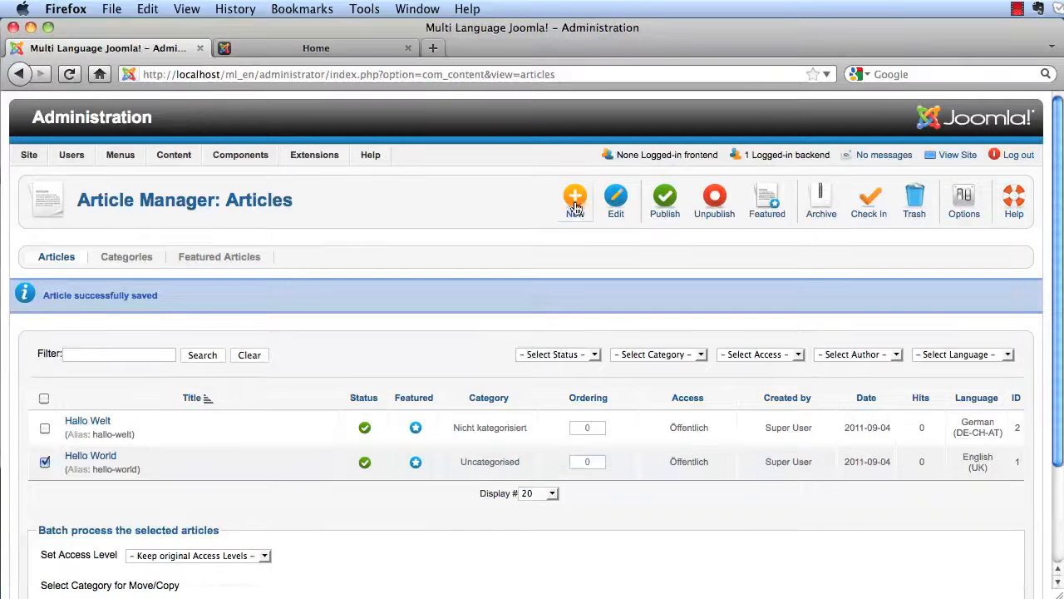
- Batch-copy the Hello World article into the Uncategorised category
scroll(505, 335, down, 3)
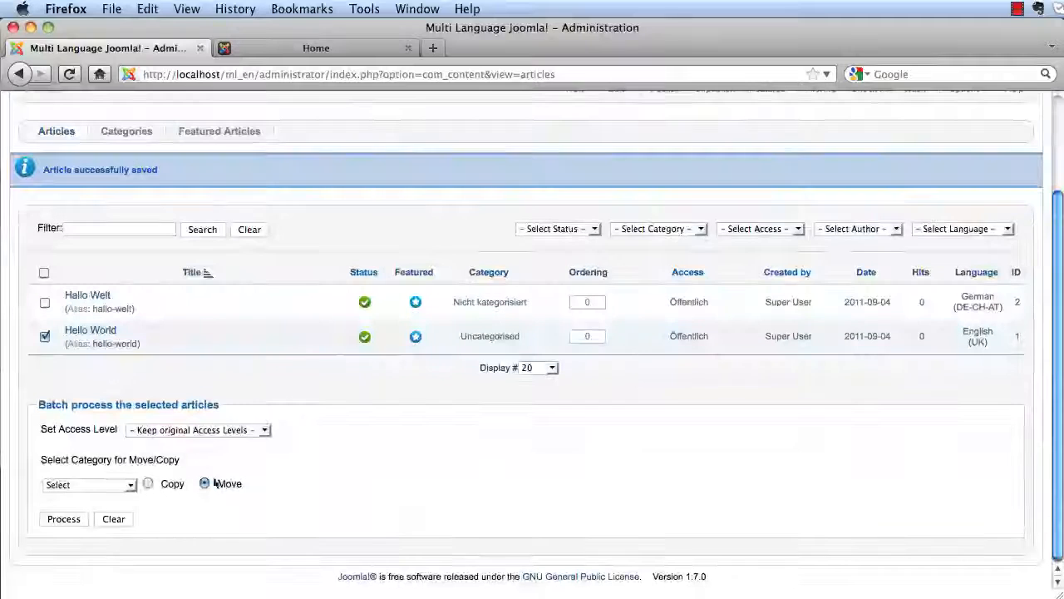
click(129, 487)
click(122, 509)
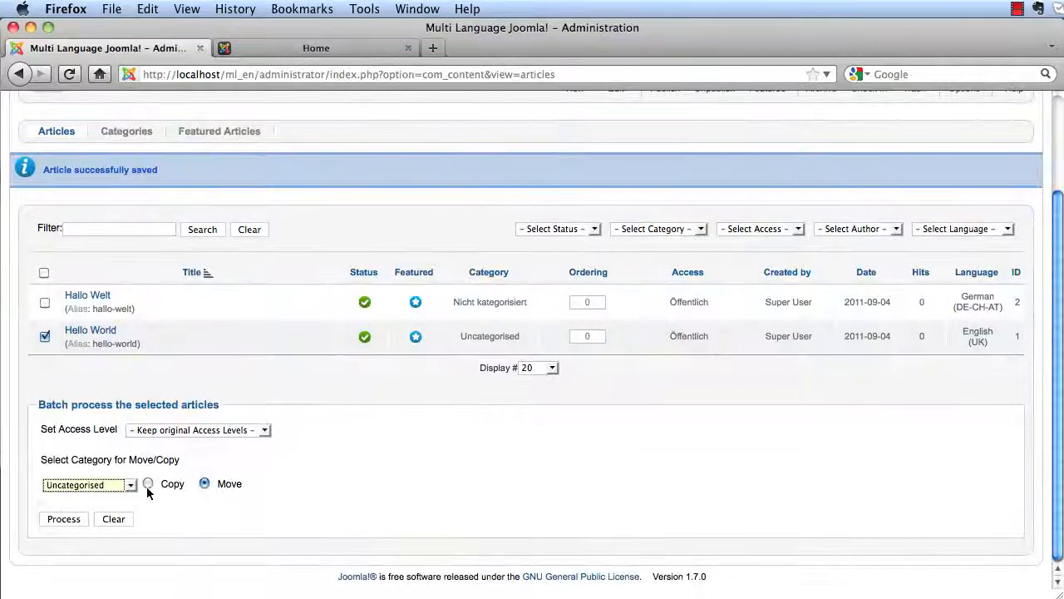
click(65, 519)
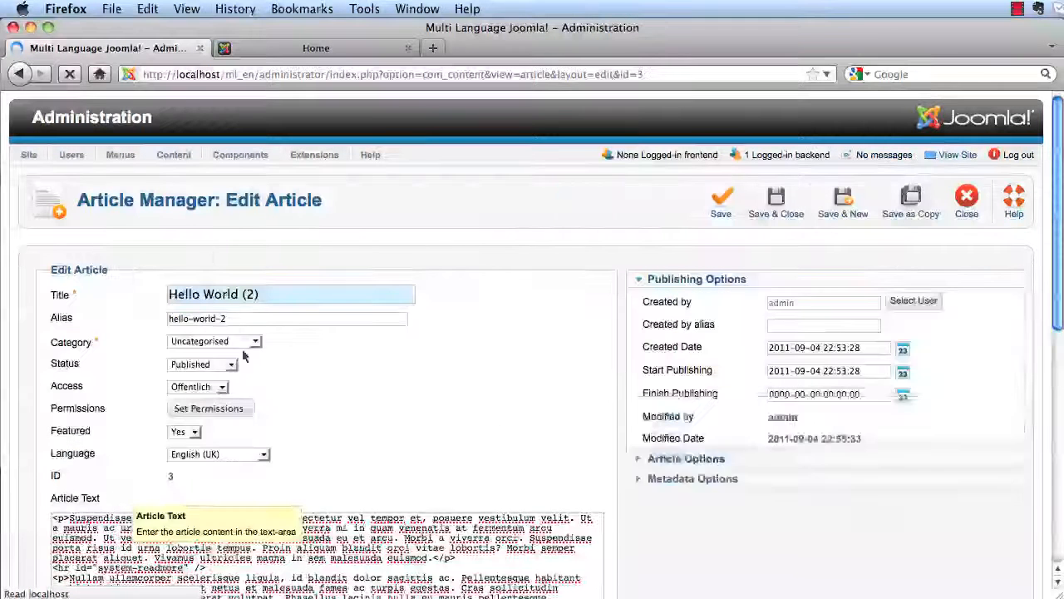
- Retitle the copy 'About us' and save it
double_click(227, 297)
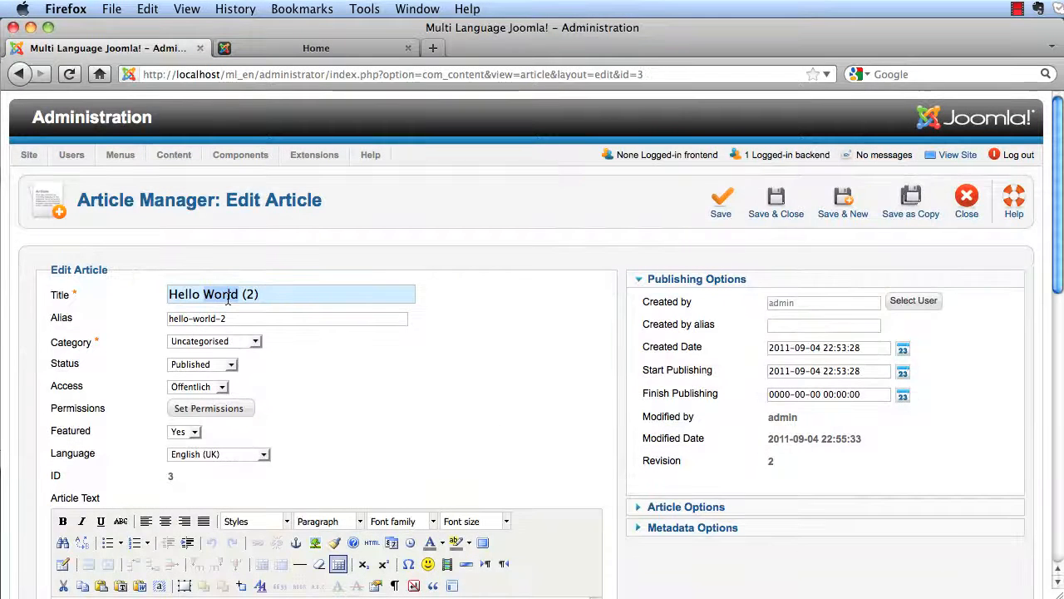
text(Abou)
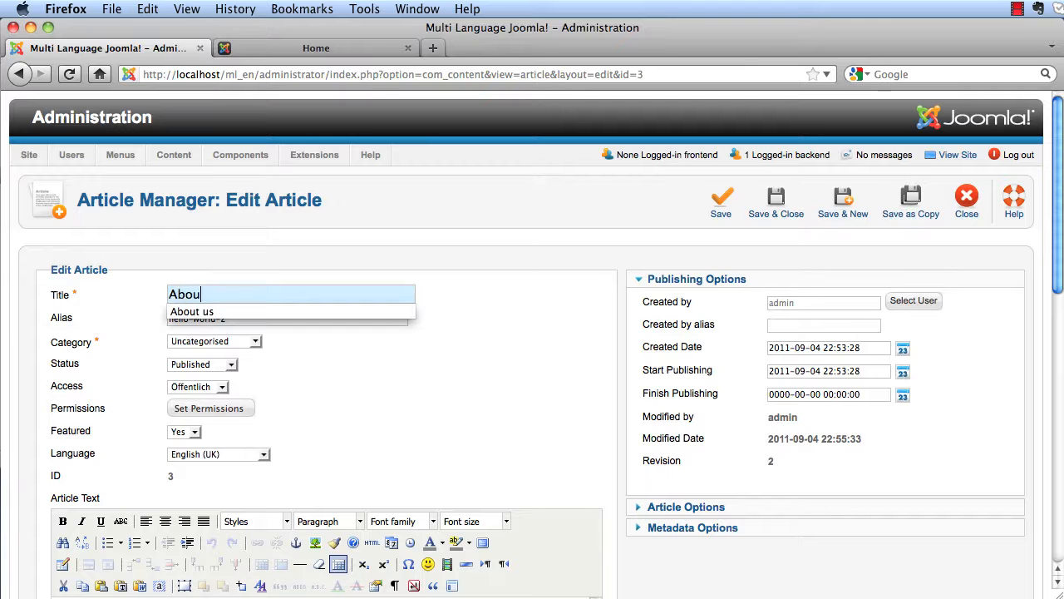
click(237, 312)
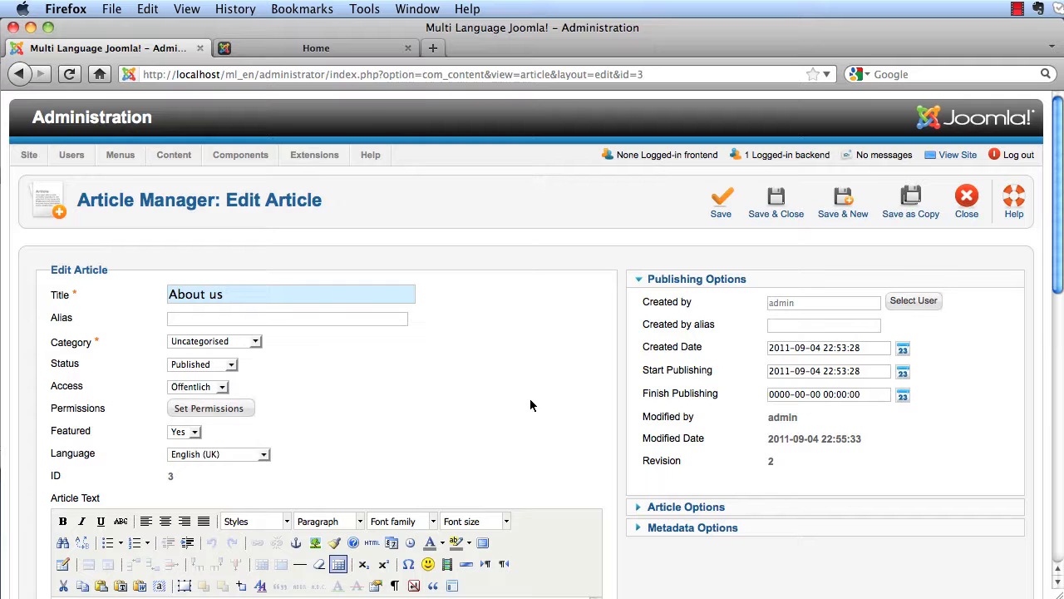
click(795, 209)
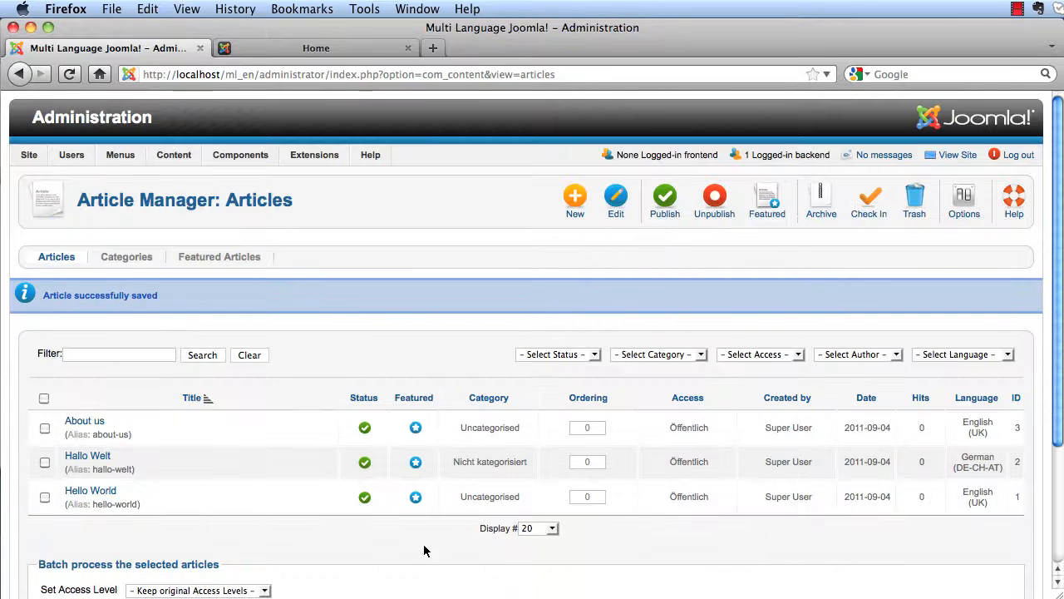
- Batch-copy the About us article into the Nicht kategorisiert category
click(45, 429)
scroll(199, 499, down, 3)
click(120, 528)
click(108, 563)
click(56, 565)
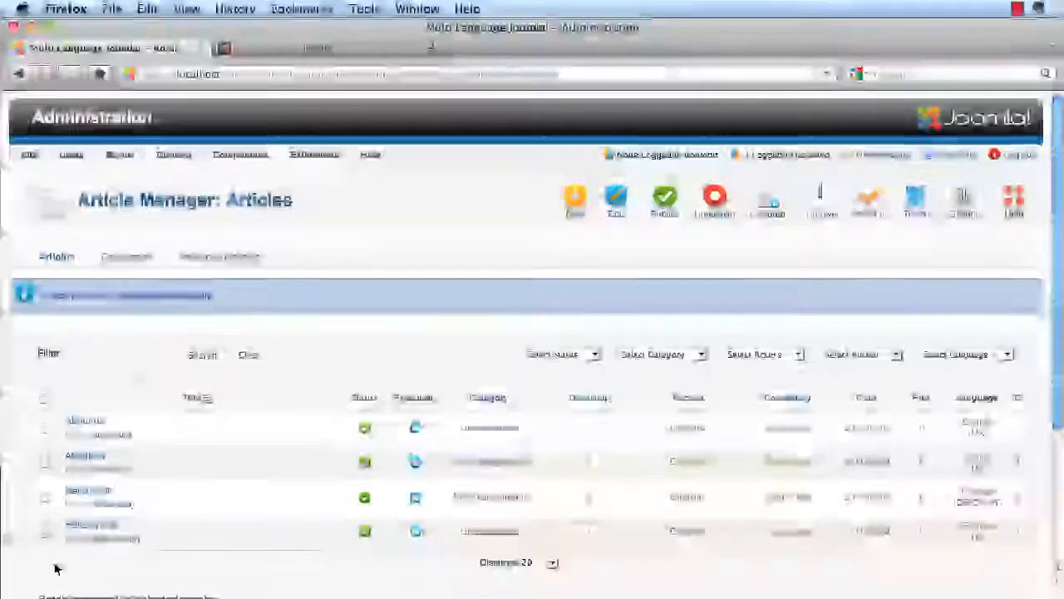
- Retitle the copied article 'Über uns', set its language to German (DE-CH-AT), and save
click(99, 462)
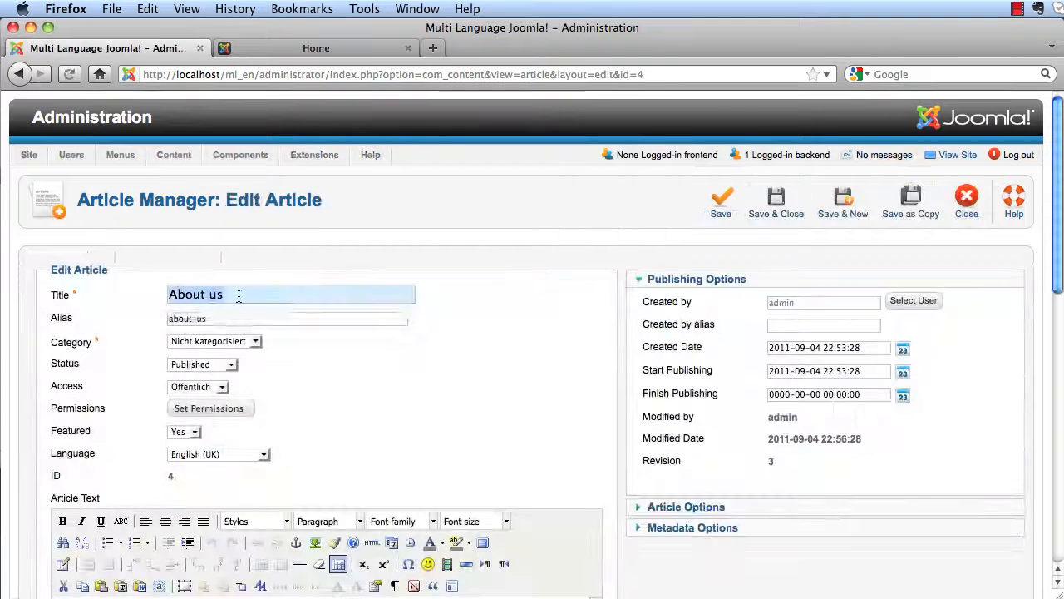
click(239, 295)
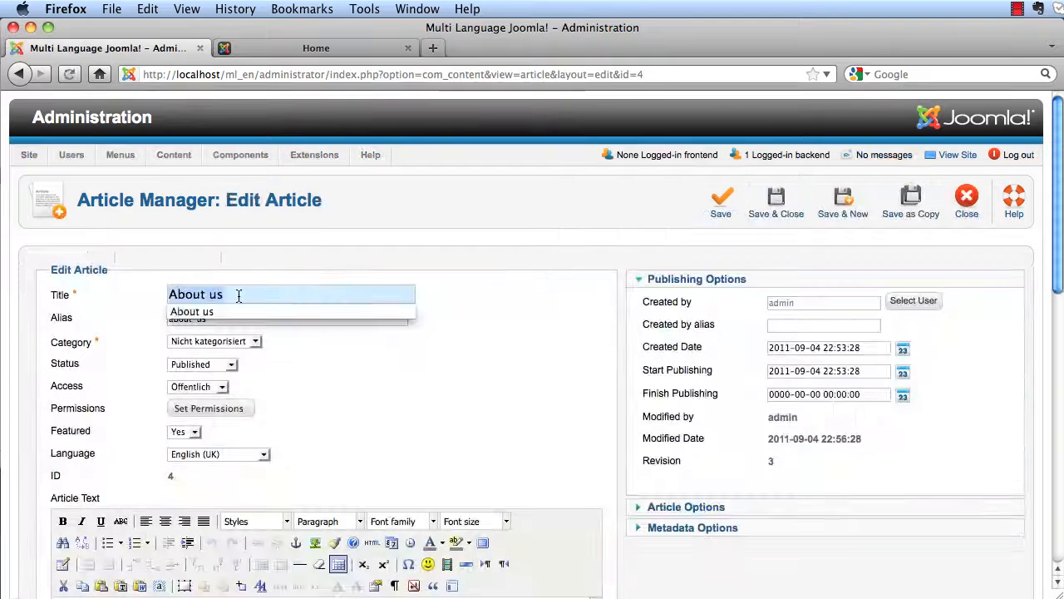
key(BackSpace)
text(Über uns)
key(Tab)
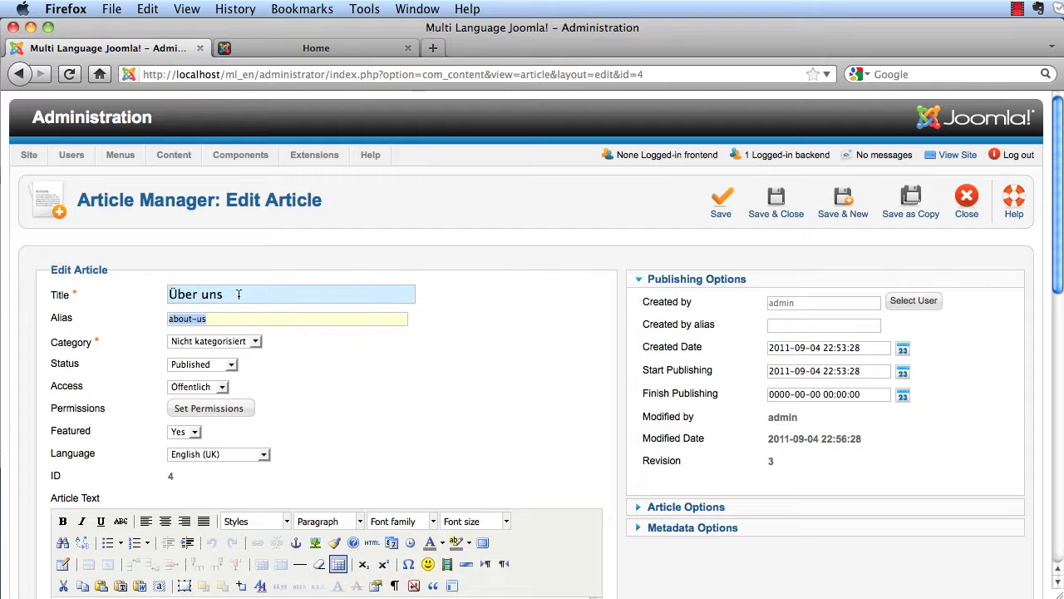
click(252, 456)
click(250, 489)
click(802, 203)
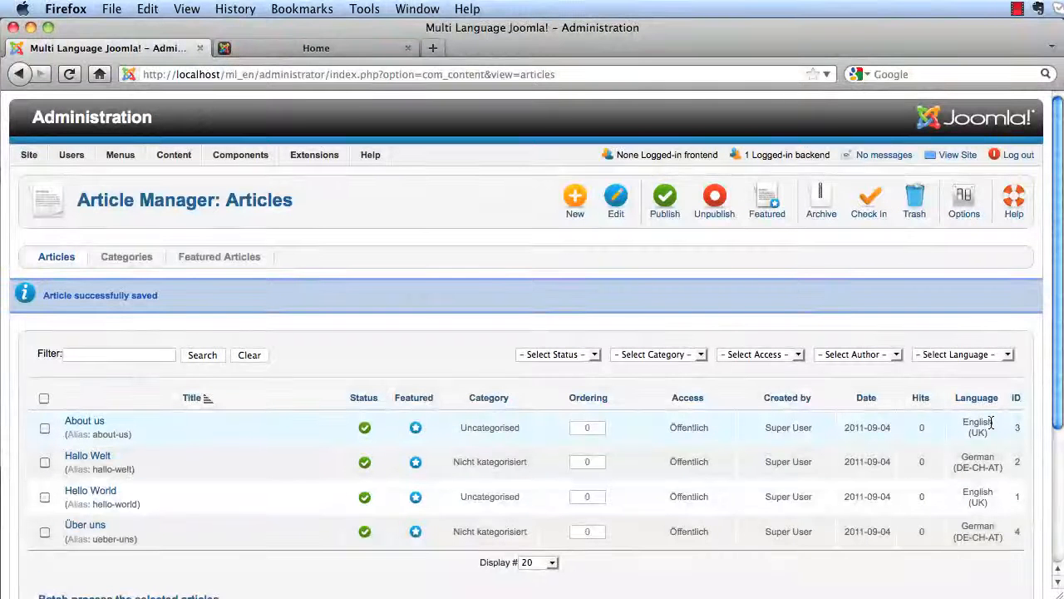
- Create a new Main Menu item of type Single Article linked to the About us article
mouse_move(123, 157)
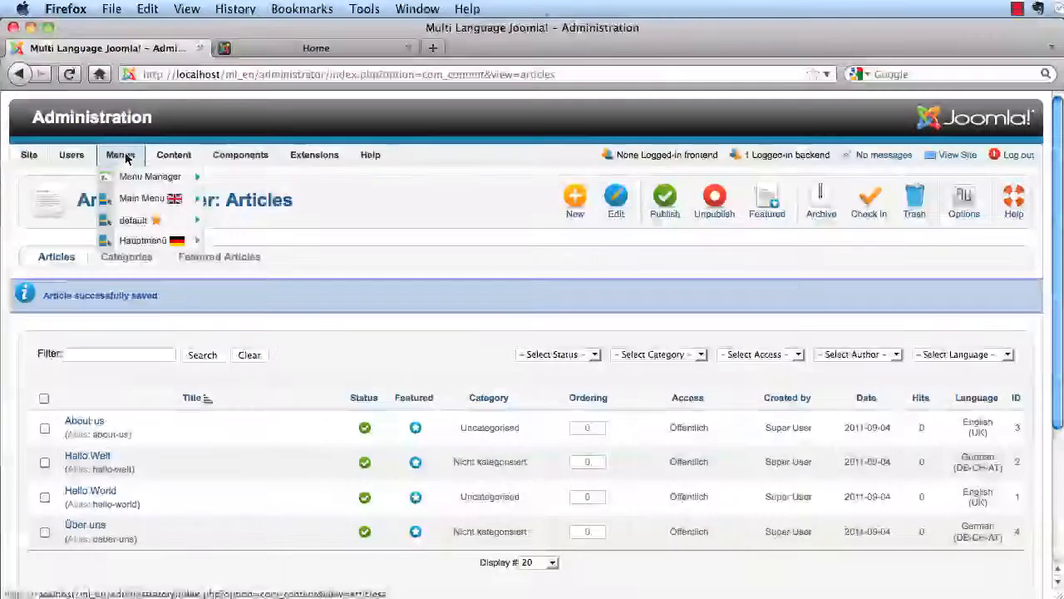
mouse_move(139, 201)
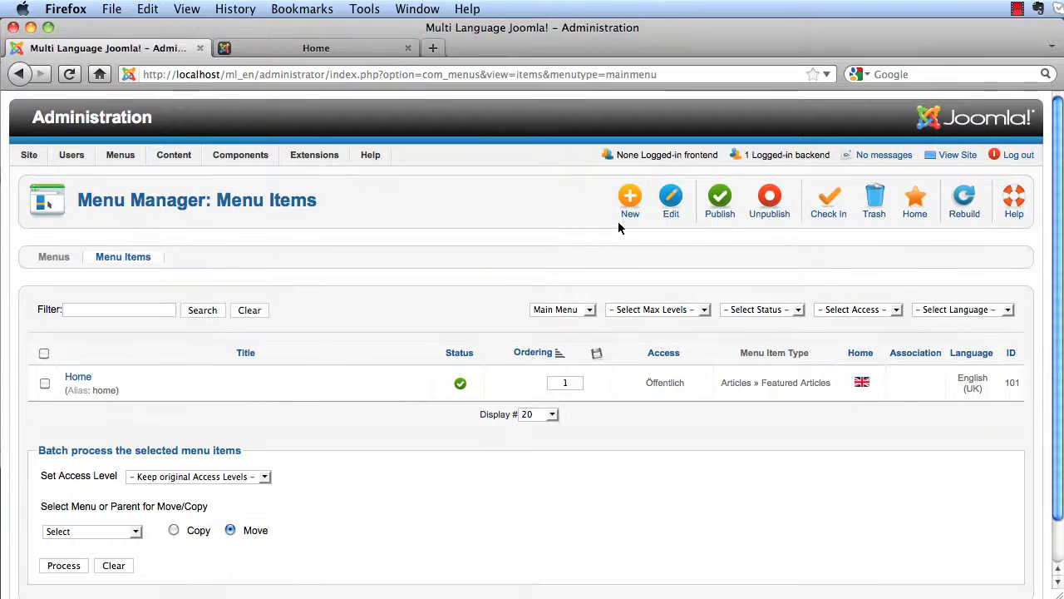
click(630, 204)
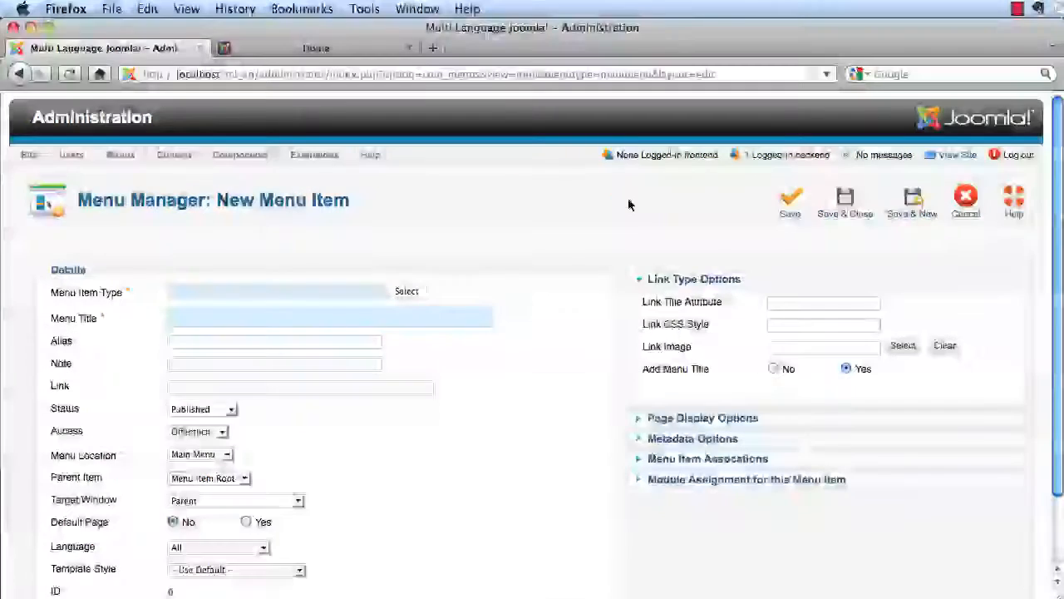
click(406, 292)
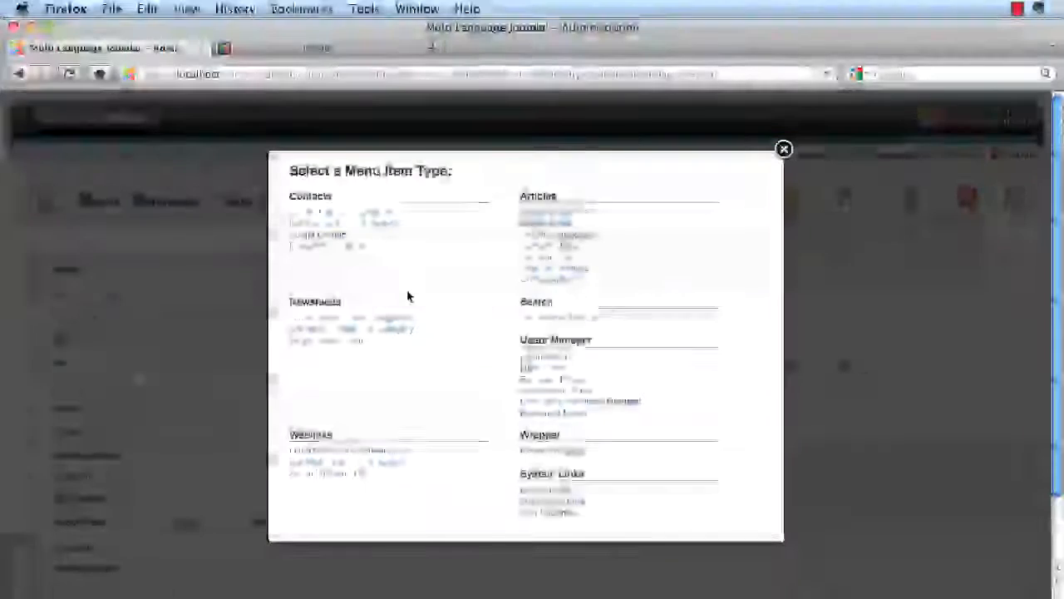
click(547, 224)
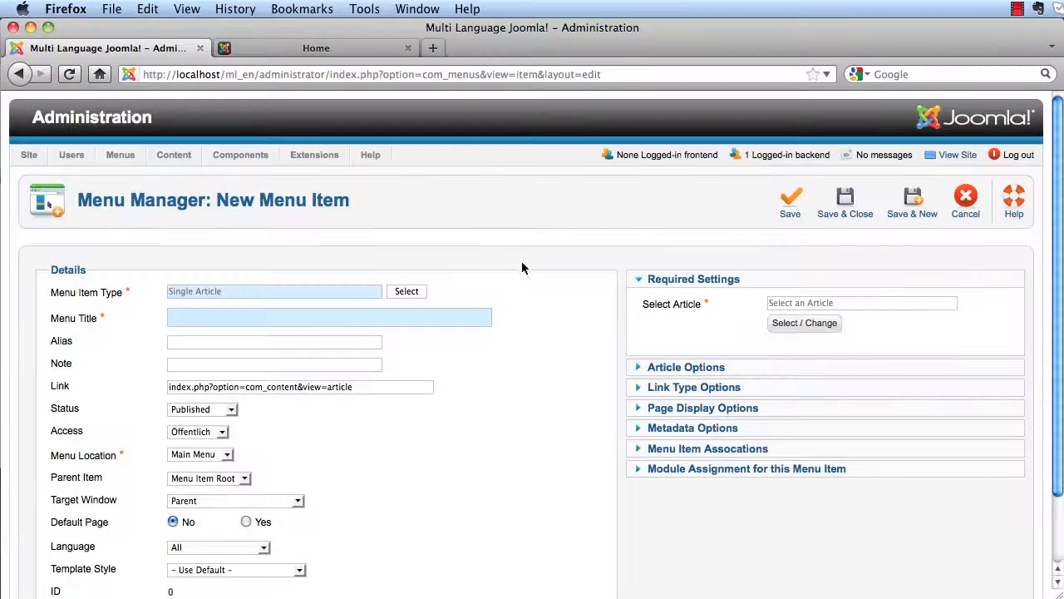
click(800, 326)
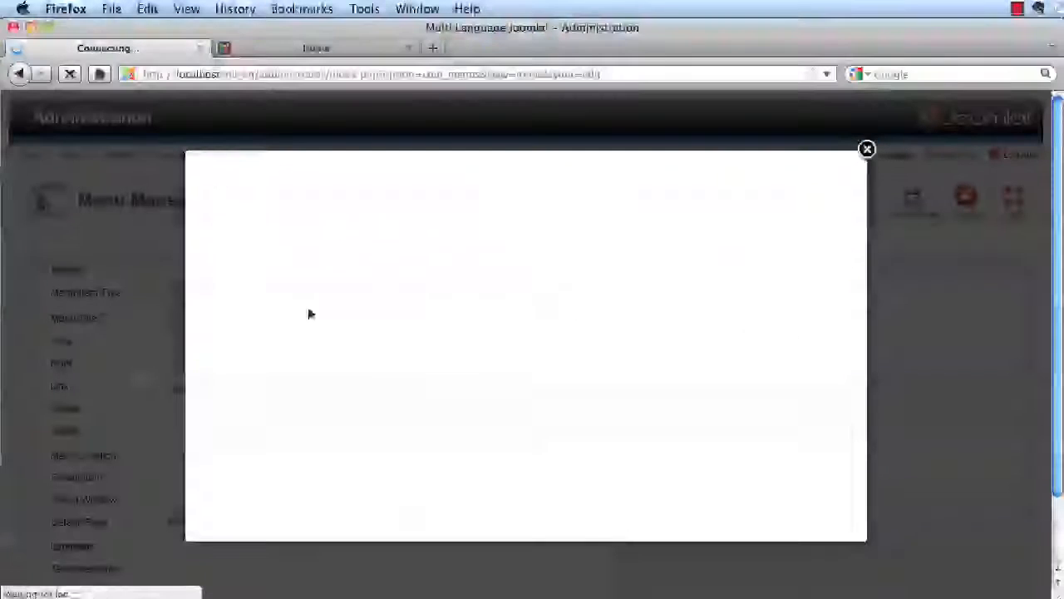
click(218, 252)
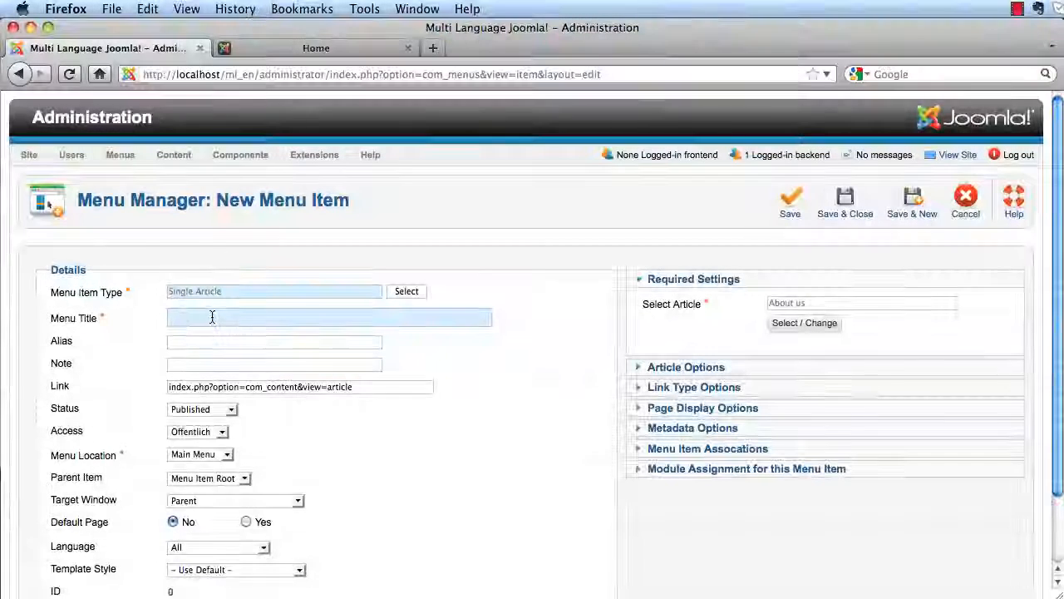
- Title the menu item 'About us', set its language to English (UK), and save
text(Abo)
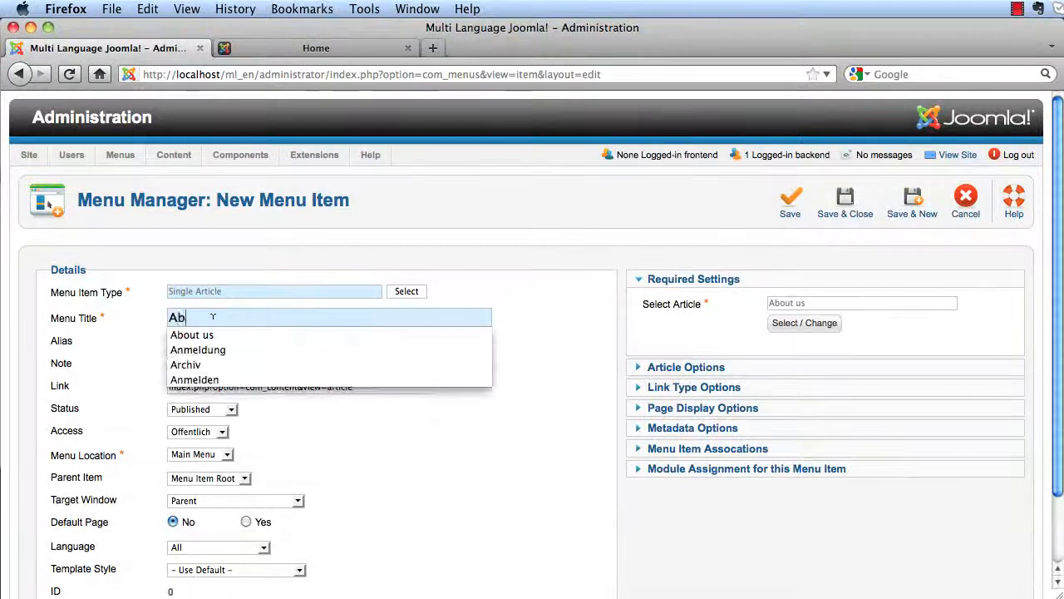
click(205, 337)
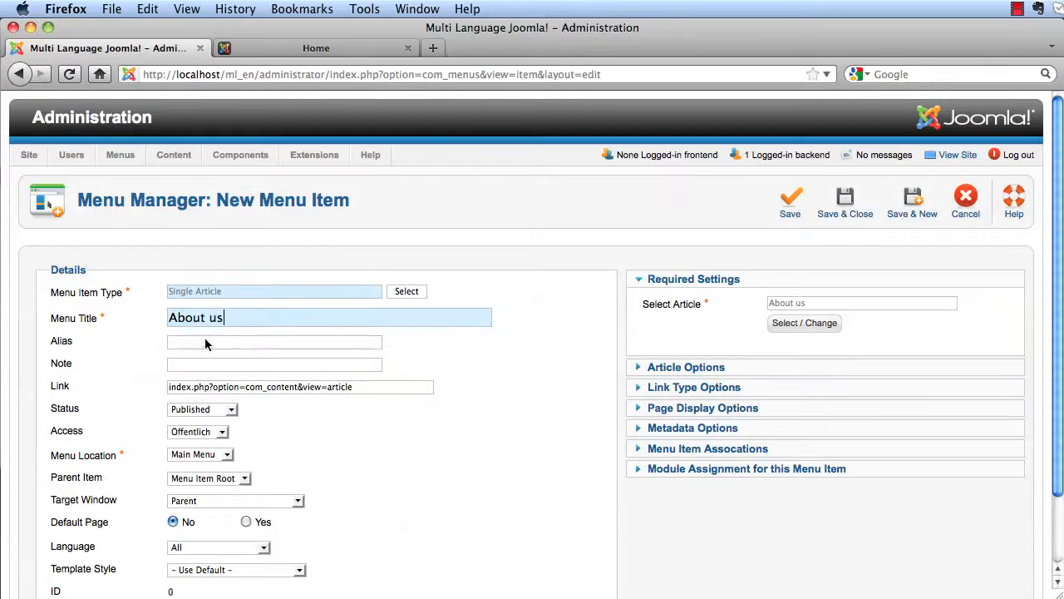
scroll(518, 506, down, 2)
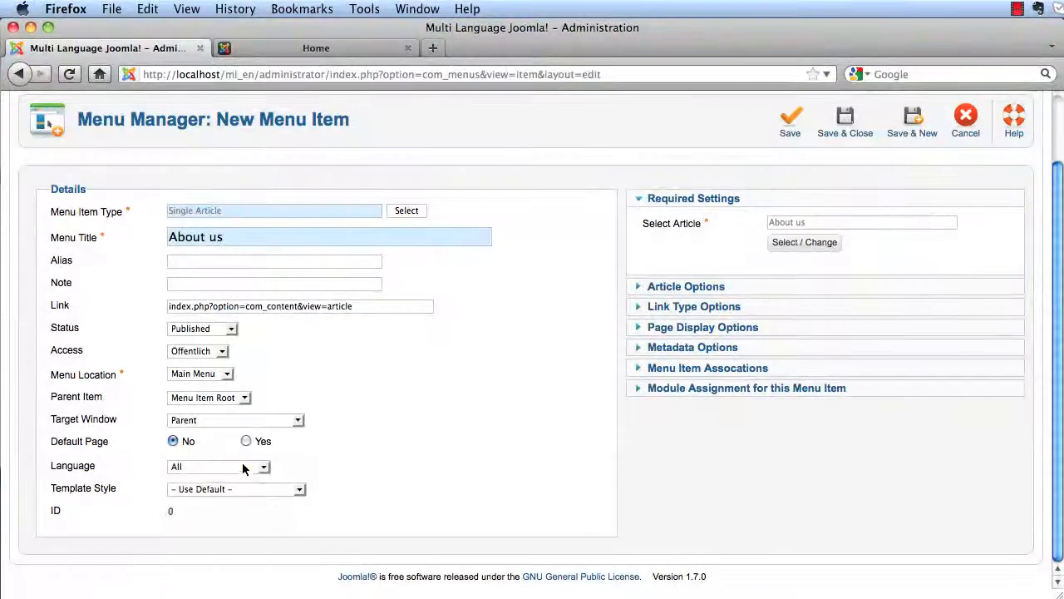
click(243, 468)
click(222, 491)
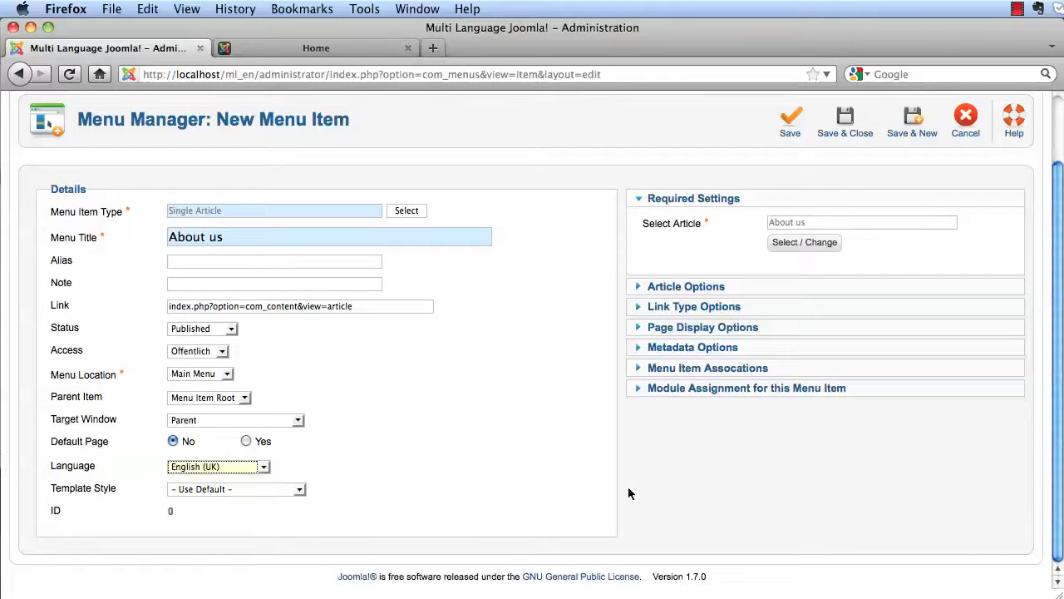
click(842, 135)
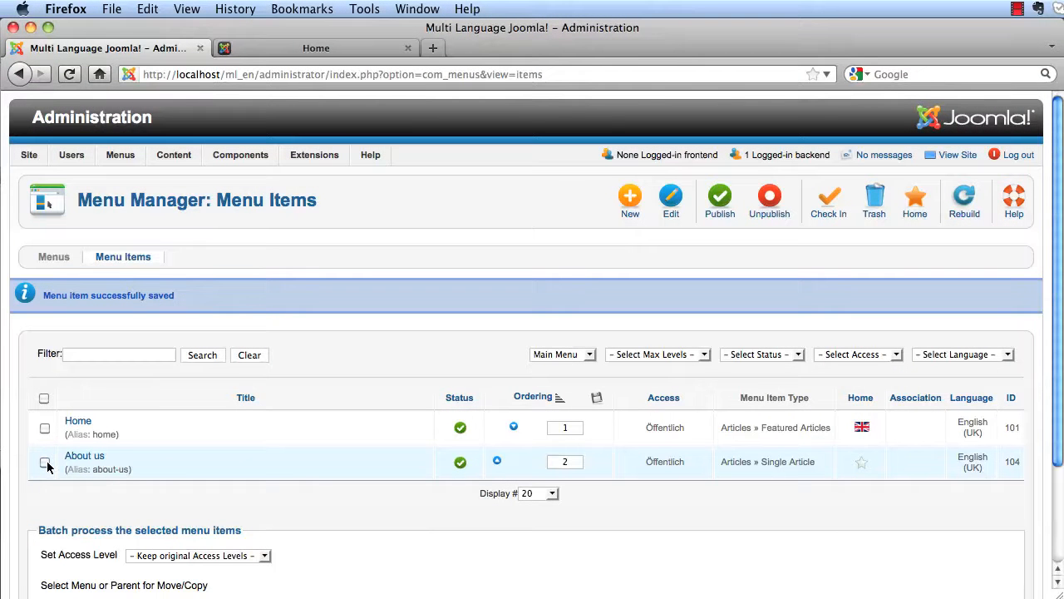
- Batch-copy the checked About us menu item into the Hauptmenü, then list the Hauptmenü items
scroll(45, 467, down, 3)
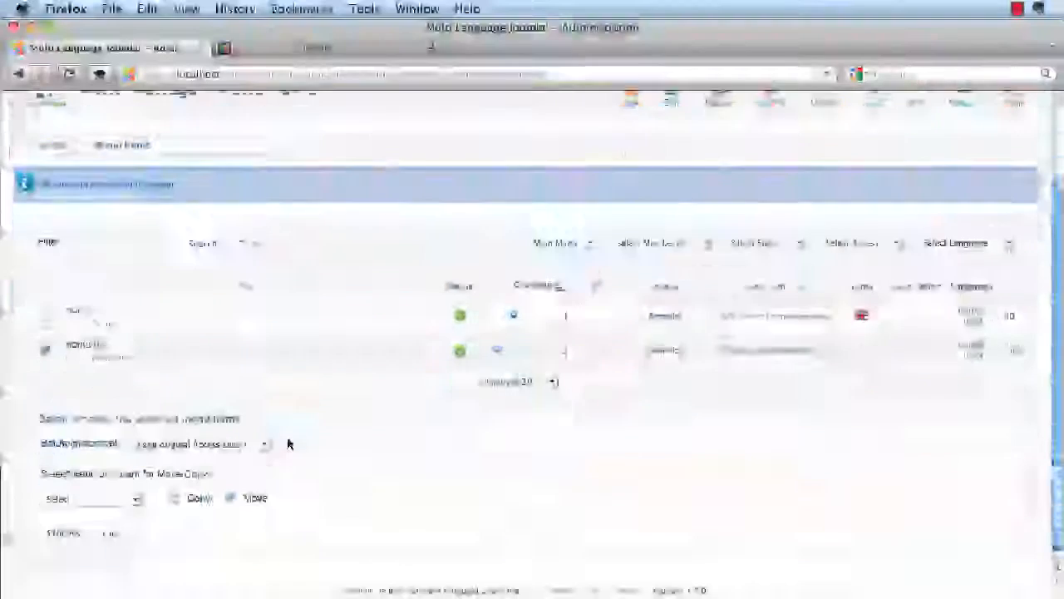
click(122, 488)
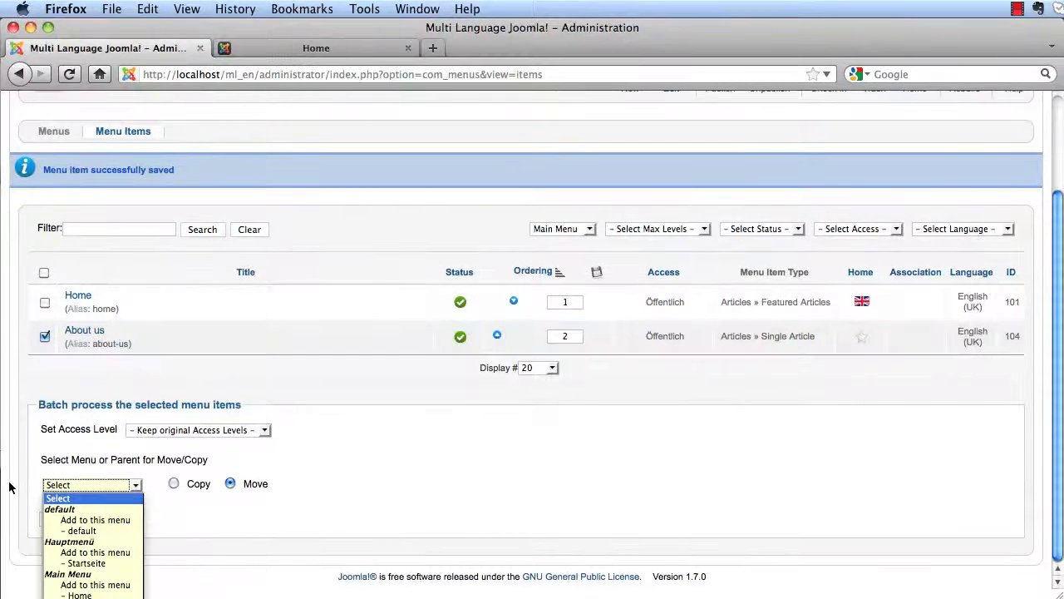
click(95, 552)
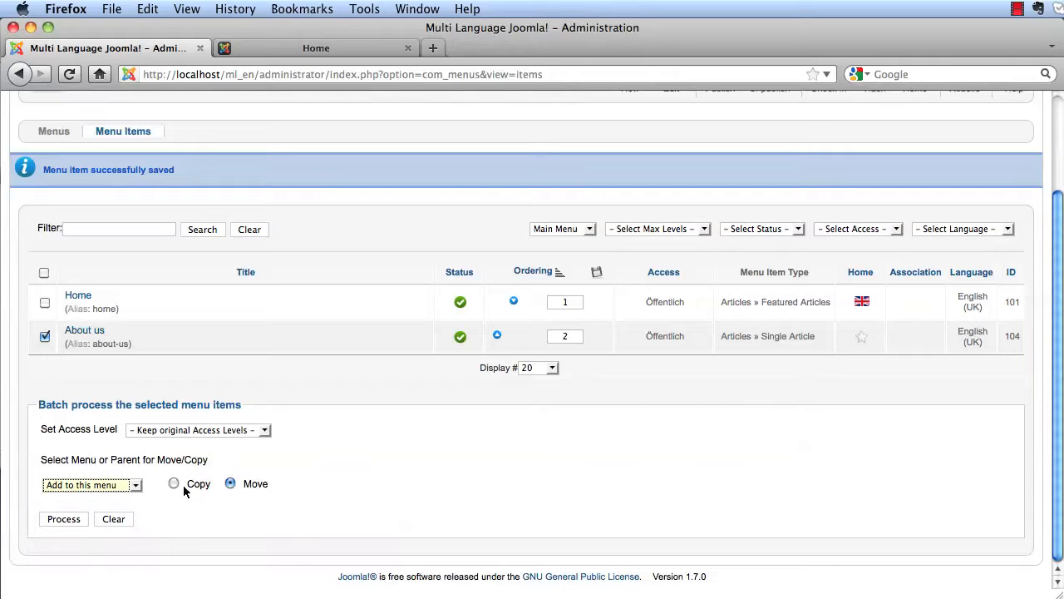
click(63, 522)
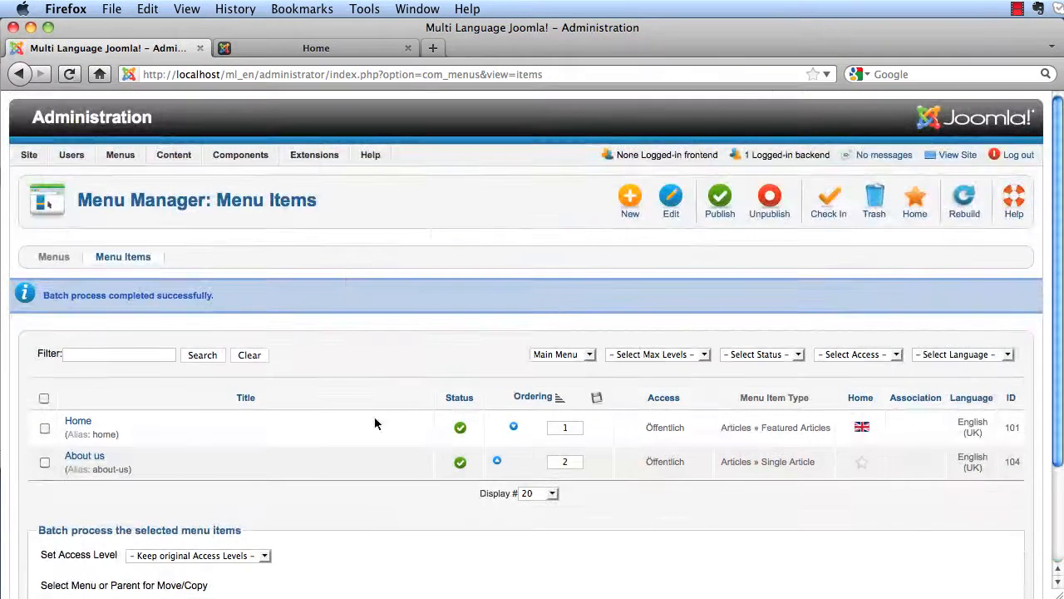
mouse_move(116, 155)
click(137, 241)
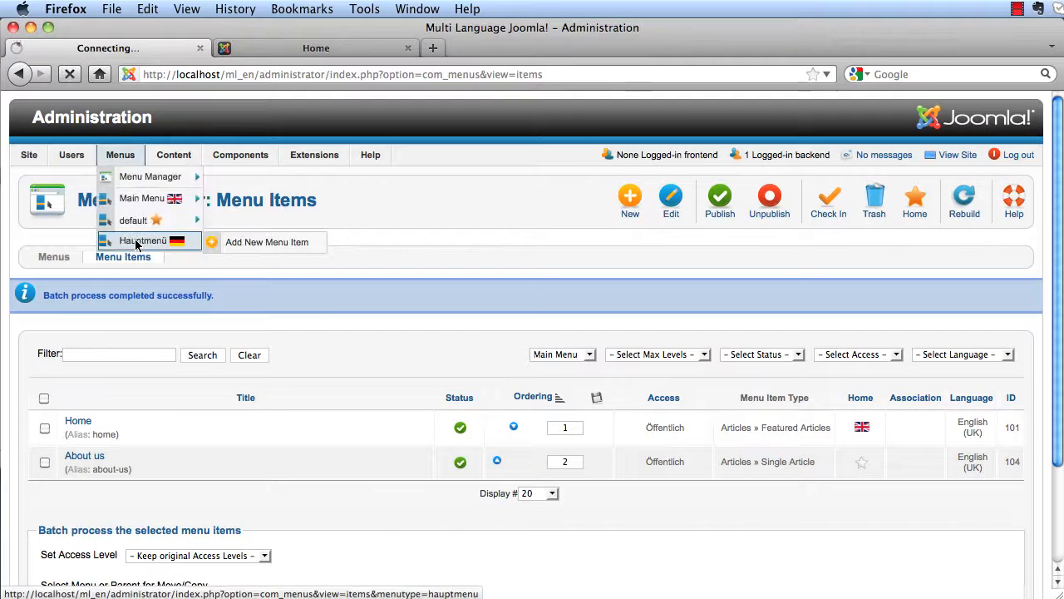
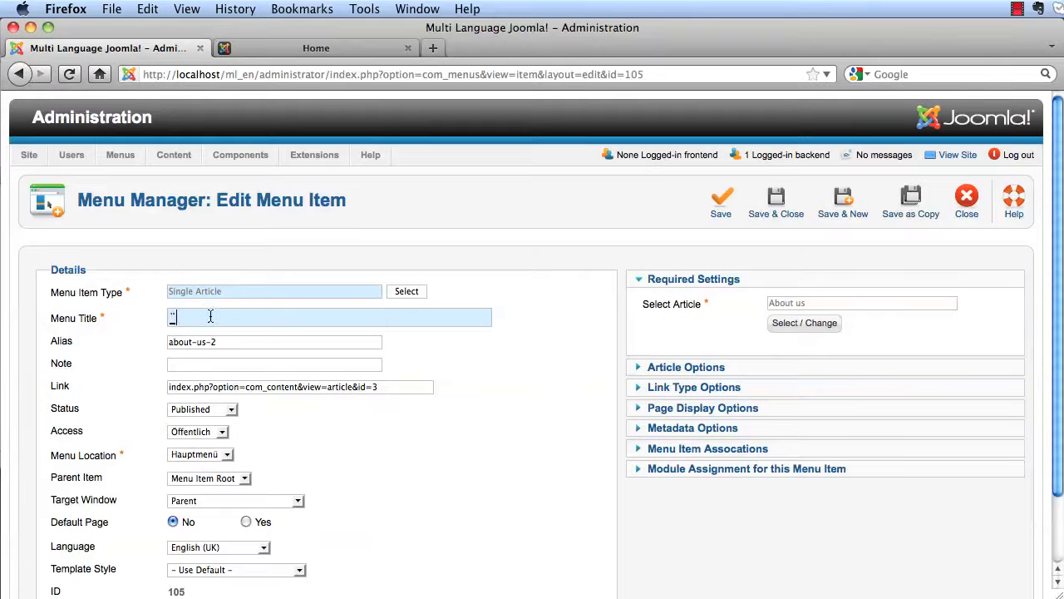
- Title the copied item 'Über uns' with a fresh alias, set language German (DE-CH-AT), and save
text(Über uns)
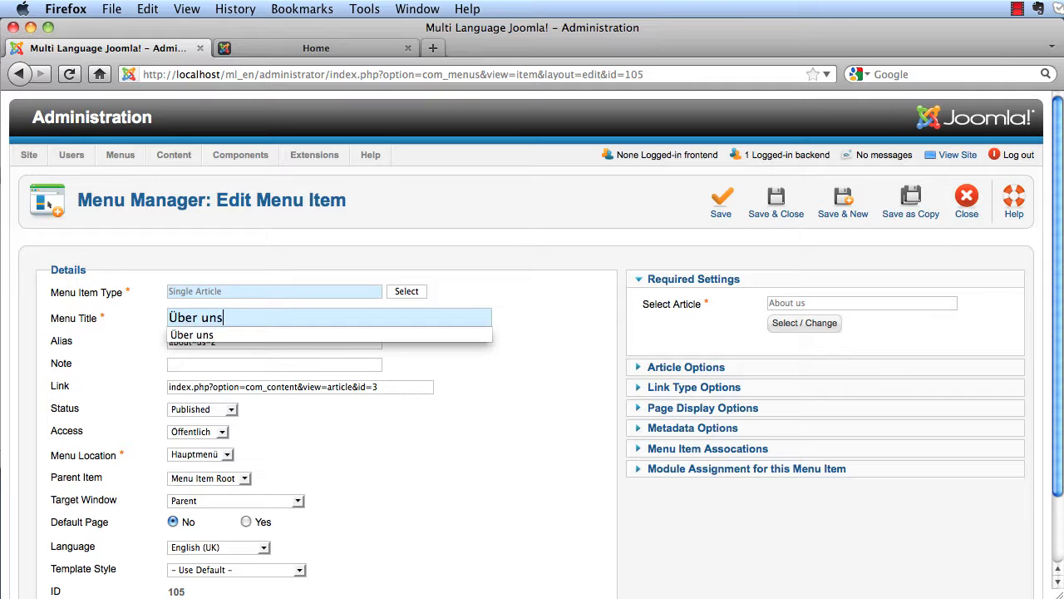
click(254, 335)
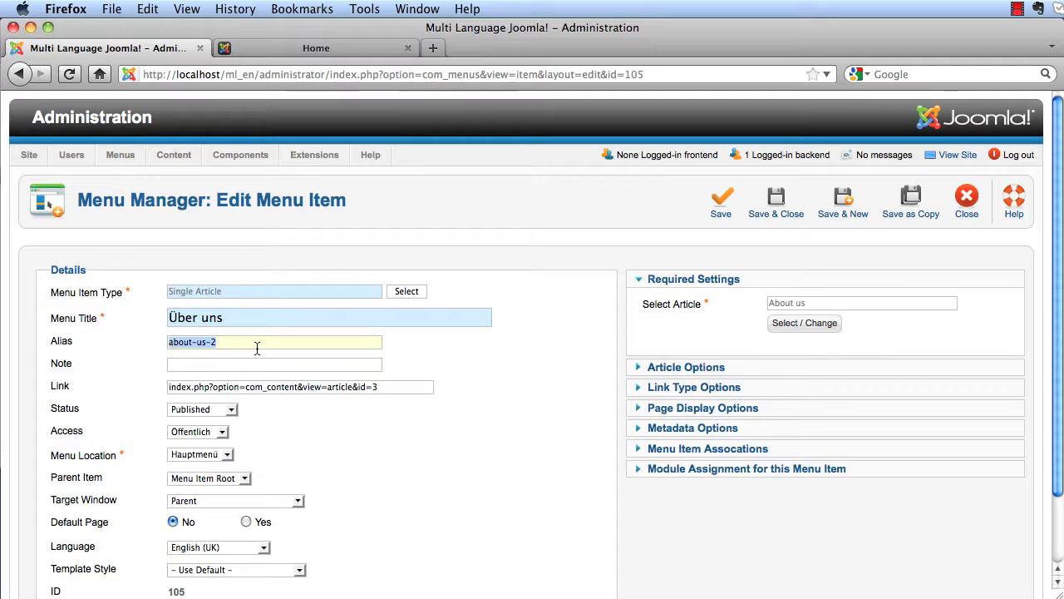
scroll(374, 416, down, 2)
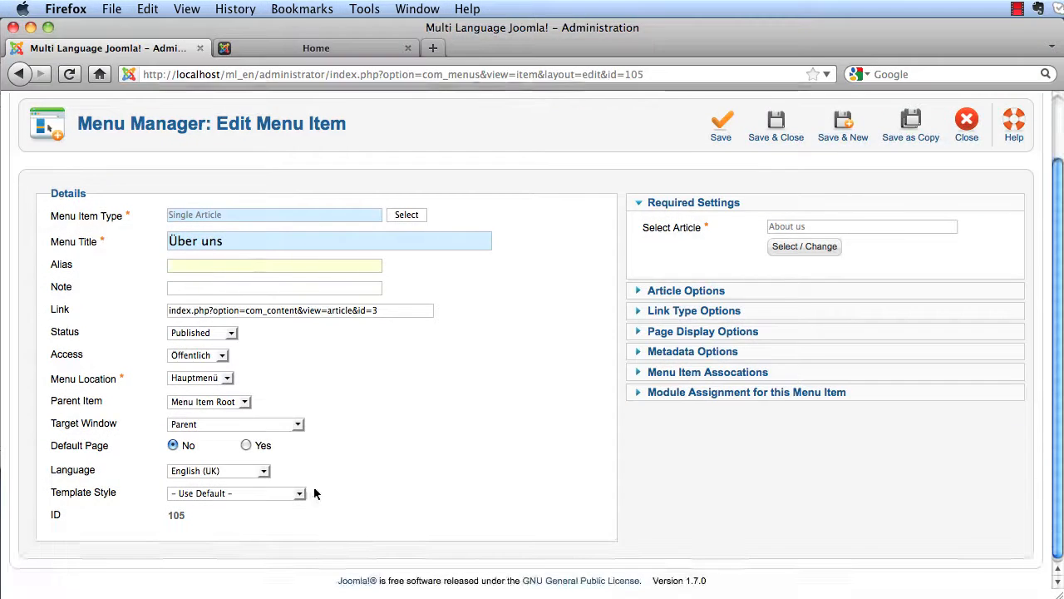
click(258, 471)
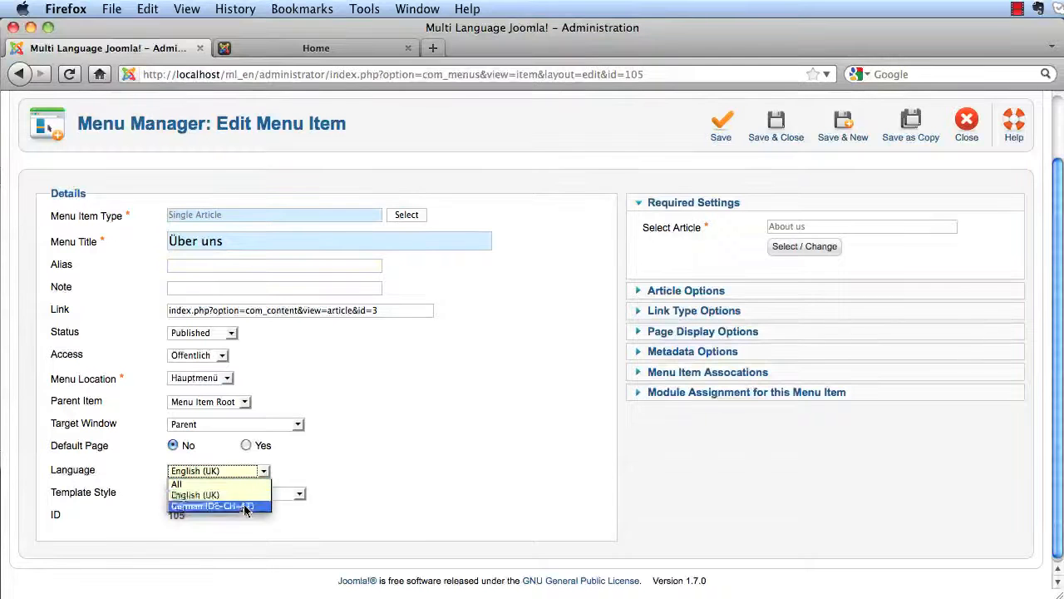
click(245, 504)
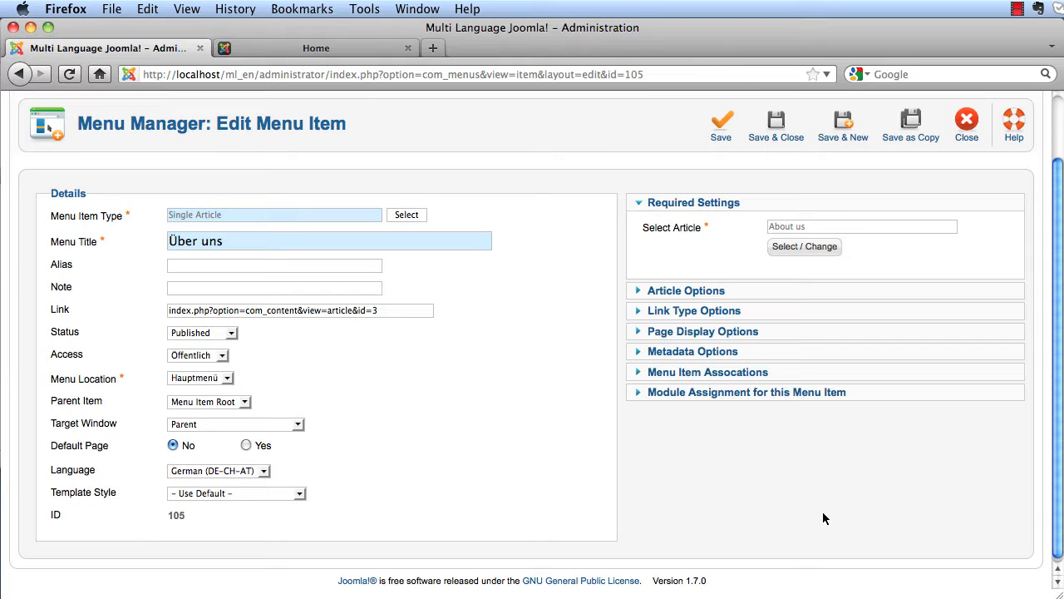
click(782, 127)
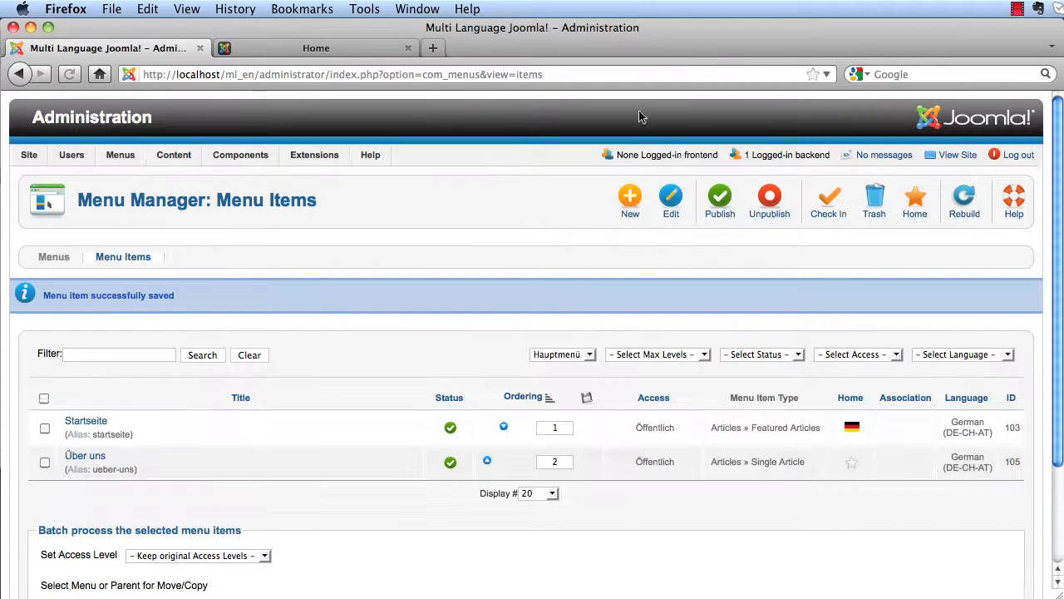
click(380, 49)
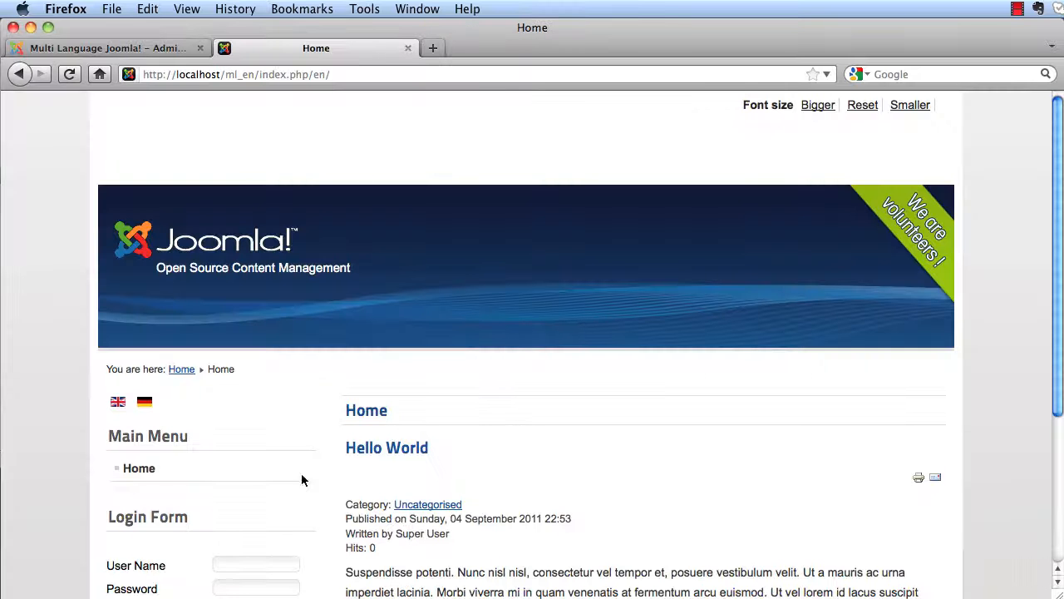
- Reload the front end and switch to the German Startseite, whose Hauptmenü lists Über uns
click(70, 74)
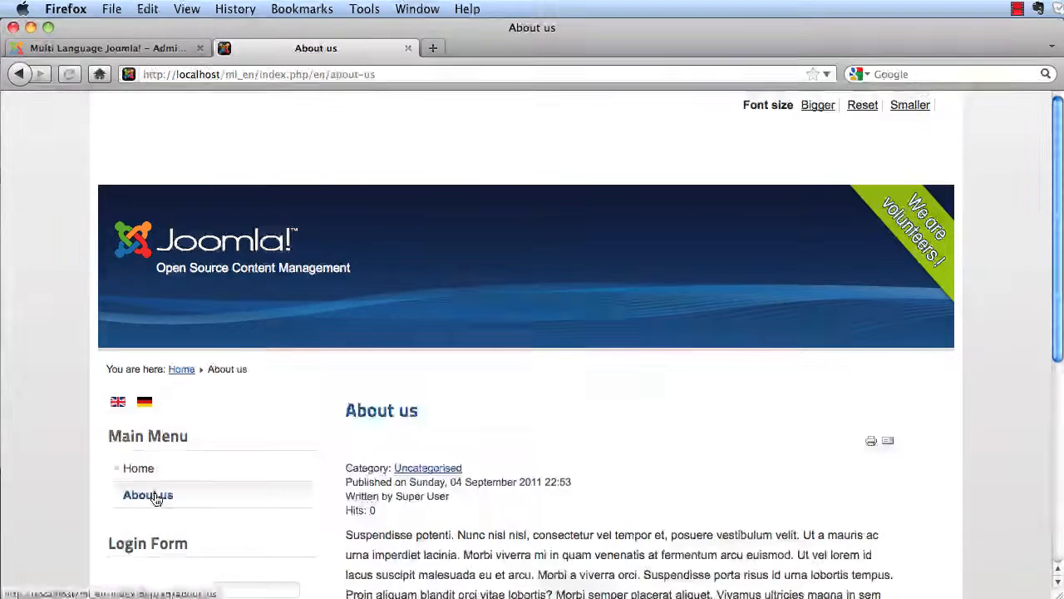
scroll(556, 473, down, 3)
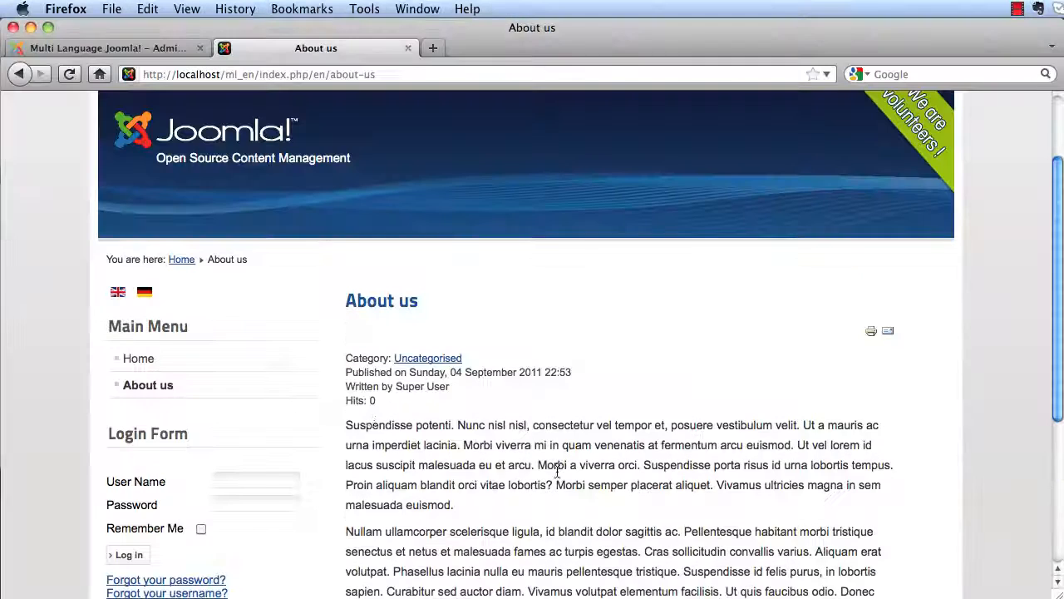
click(145, 297)
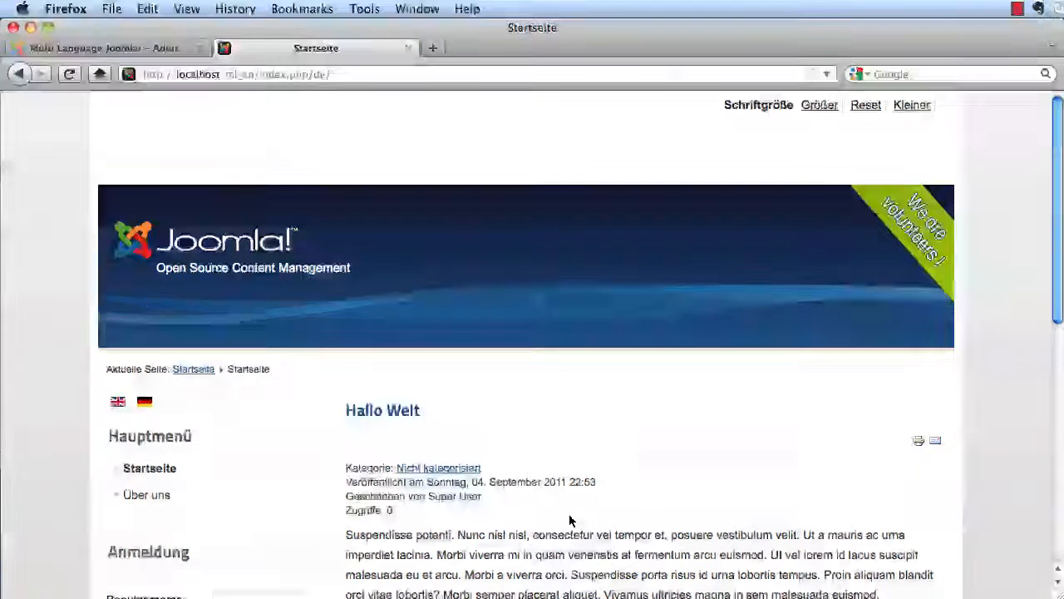
scroll(570, 518, down, 2)
scroll(571, 518, down, 8)
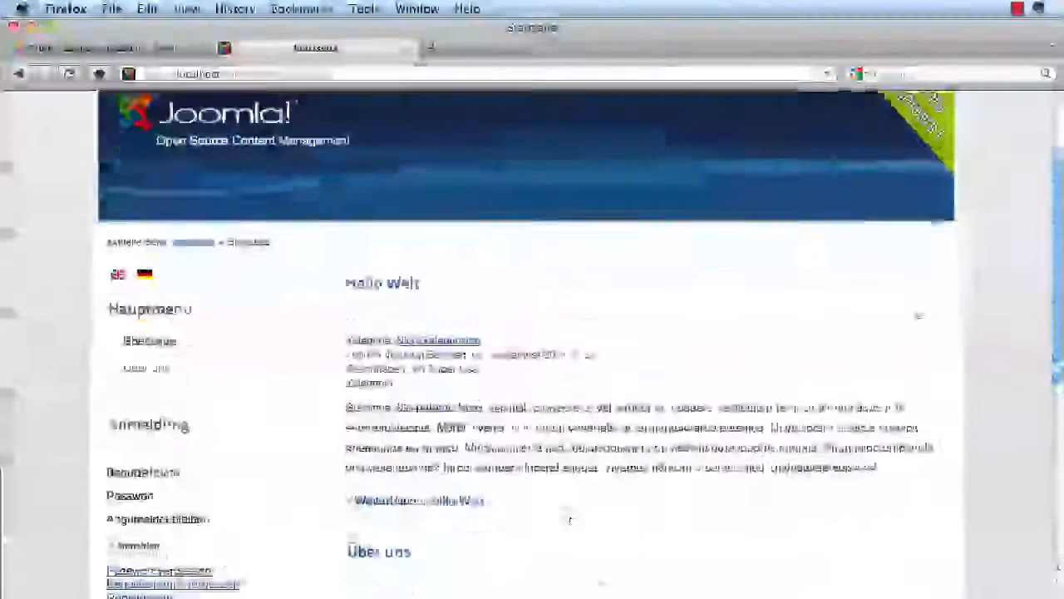
scroll(571, 518, up, 10)
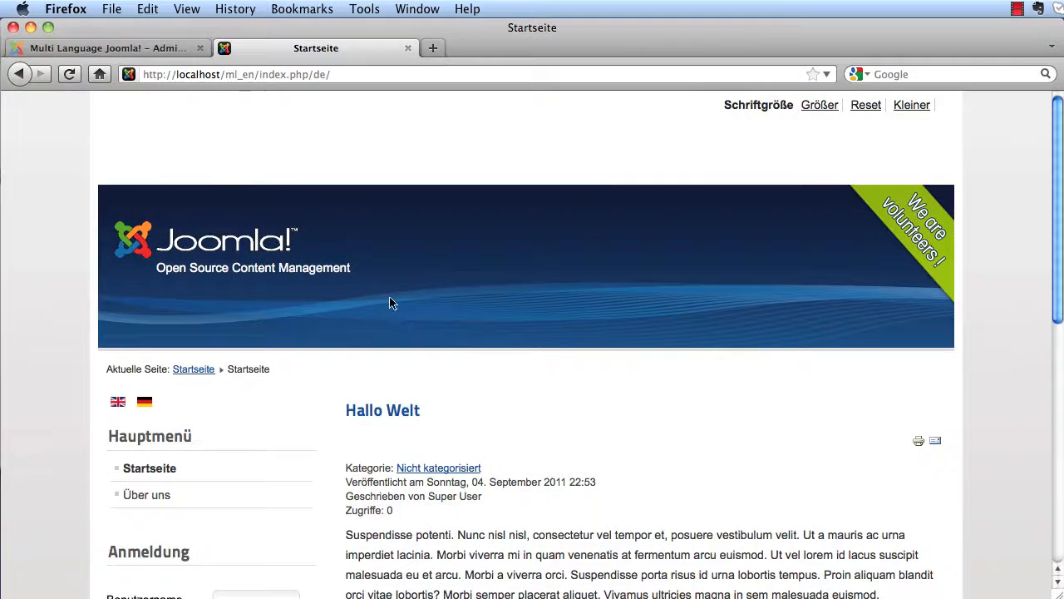
- Back in the administration, open the English Main Menu's About us item for editing
click(152, 52)
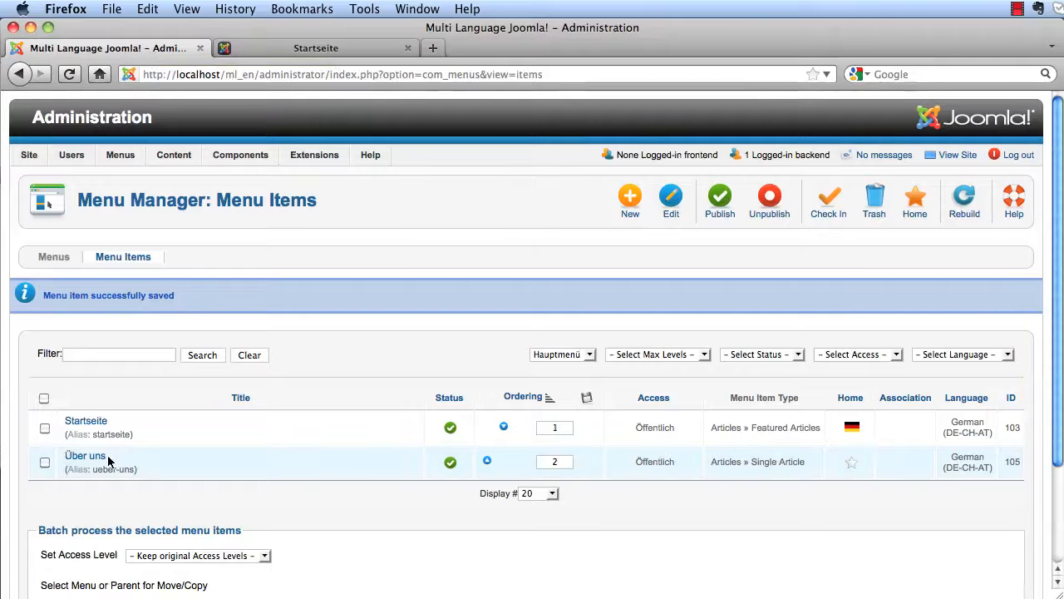
mouse_move(184, 164)
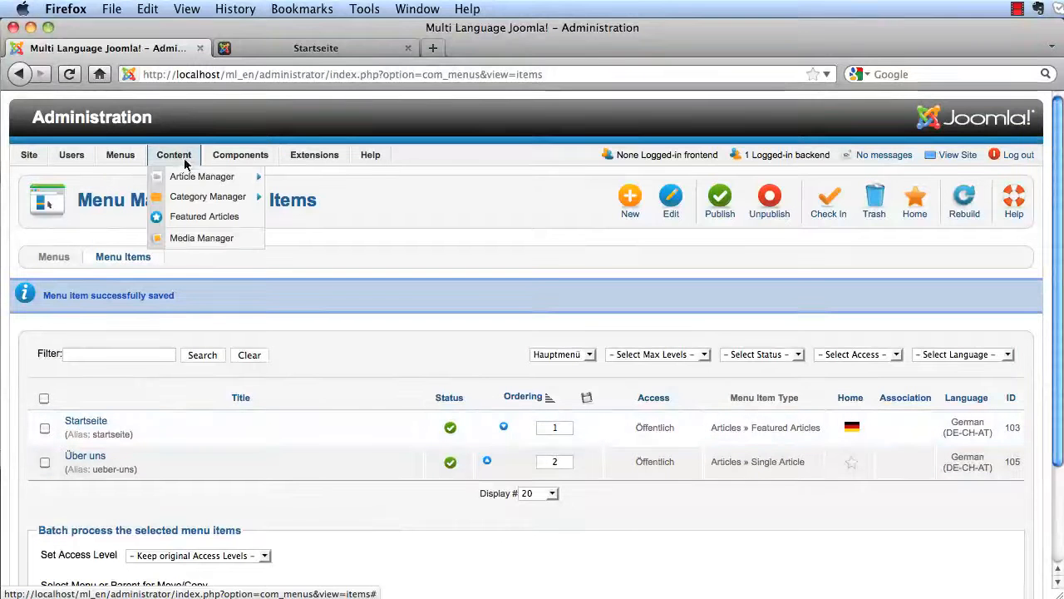
mouse_move(119, 153)
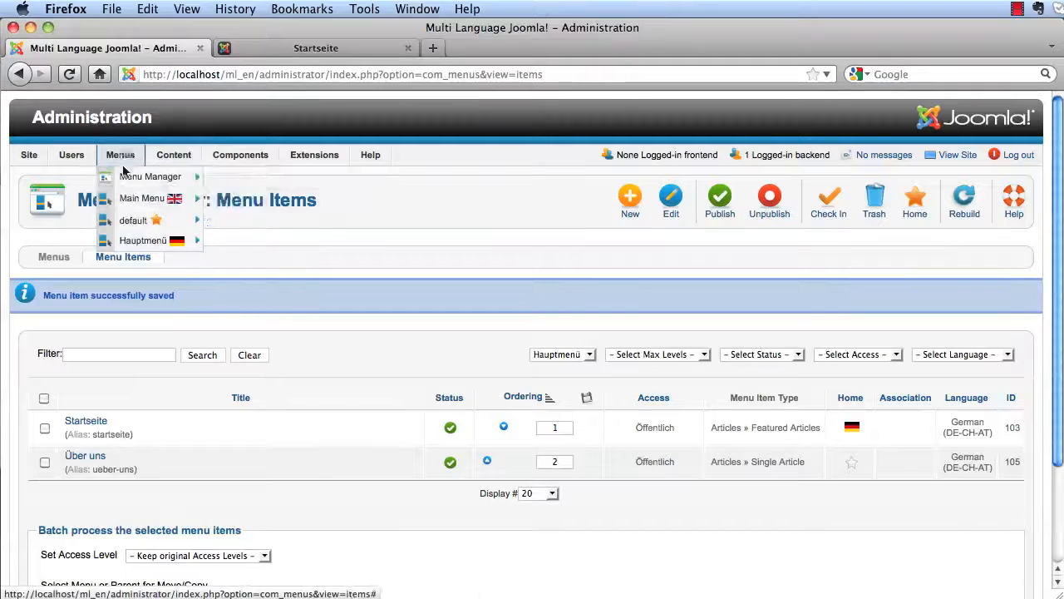
click(129, 197)
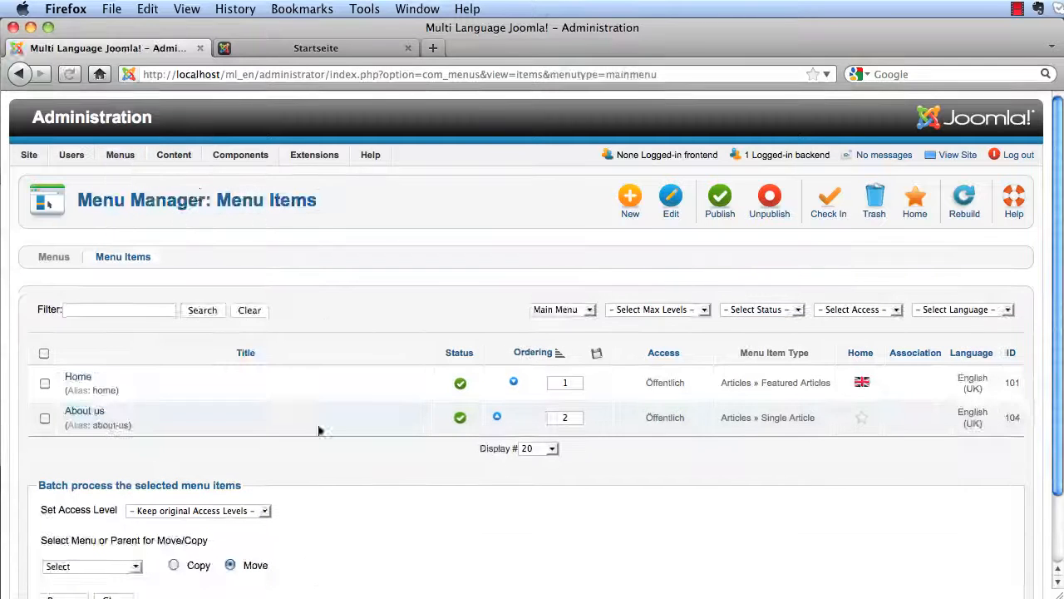
click(77, 418)
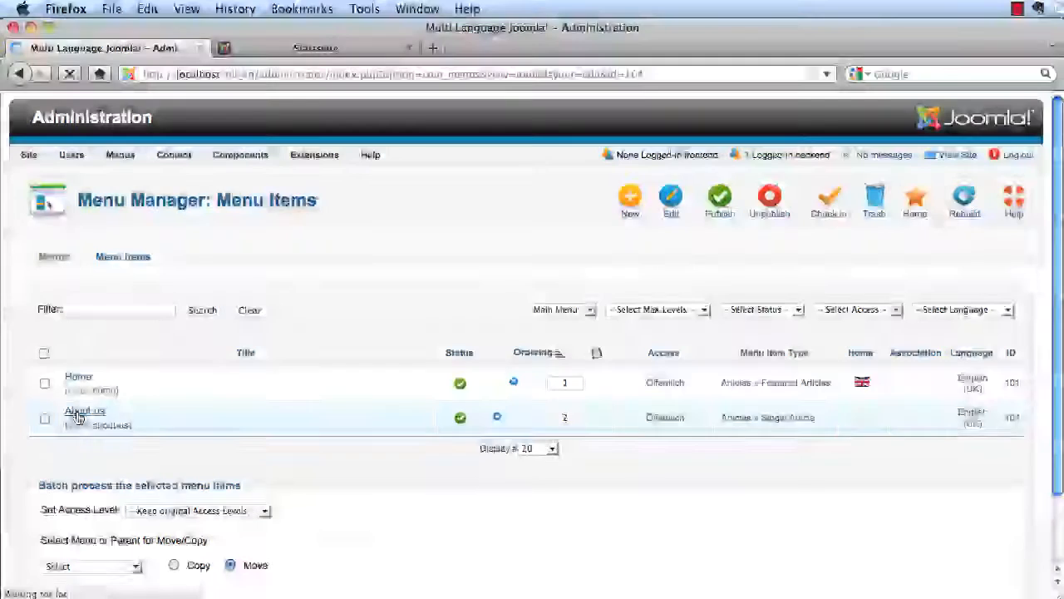
scroll(736, 482, down, 2)
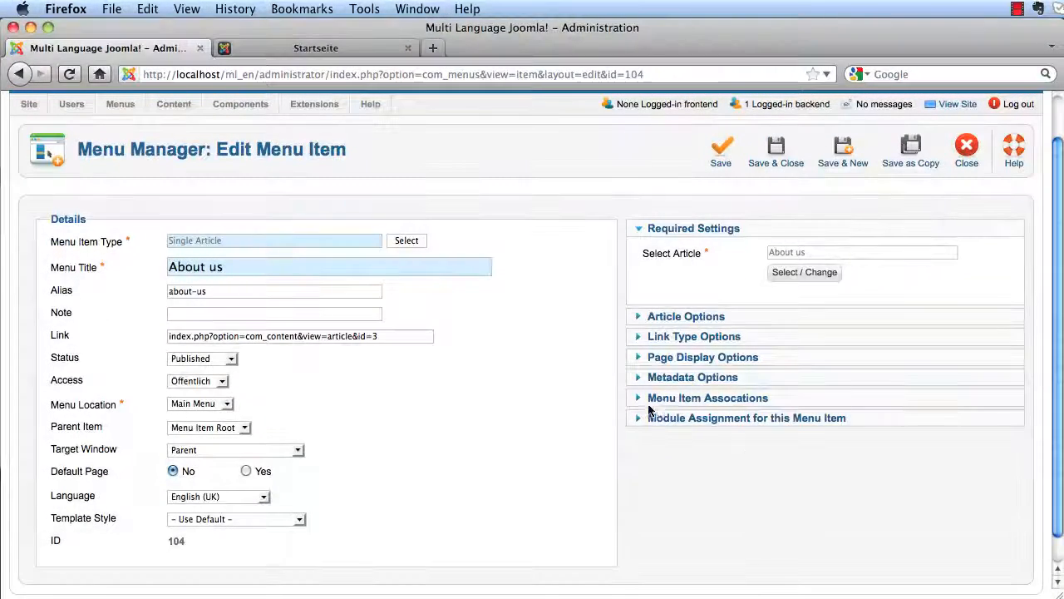
- Associate About us with the German '– Über uns' menu item and save
click(661, 398)
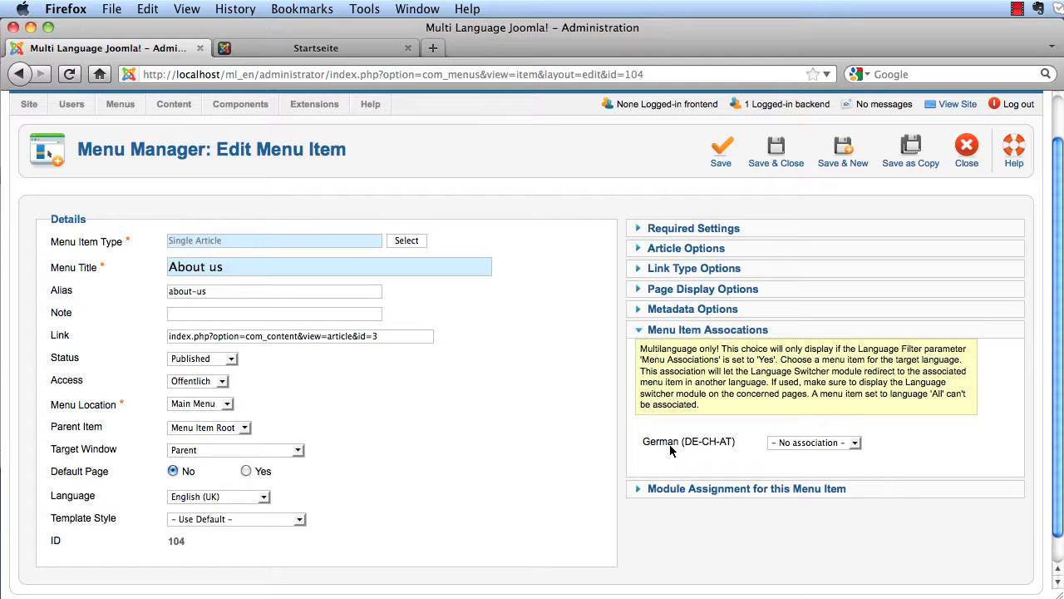
click(856, 445)
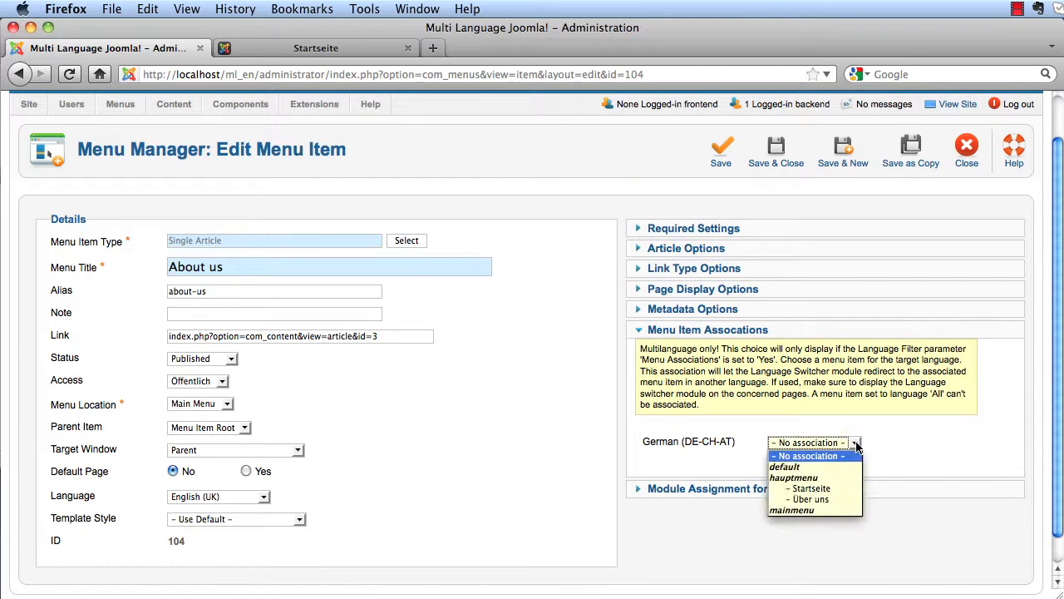
click(828, 500)
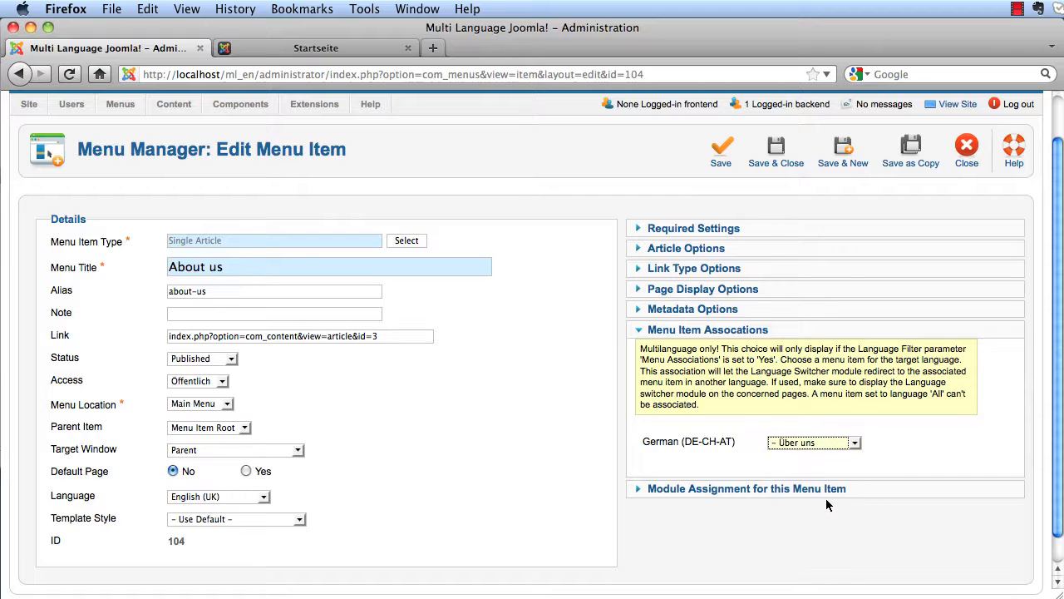
click(776, 154)
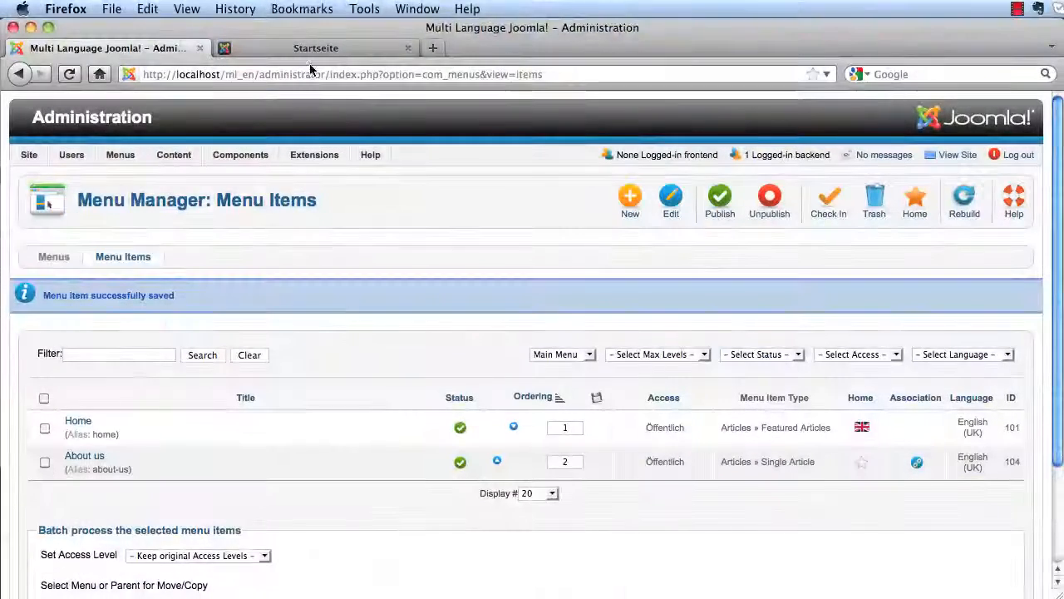
click(310, 52)
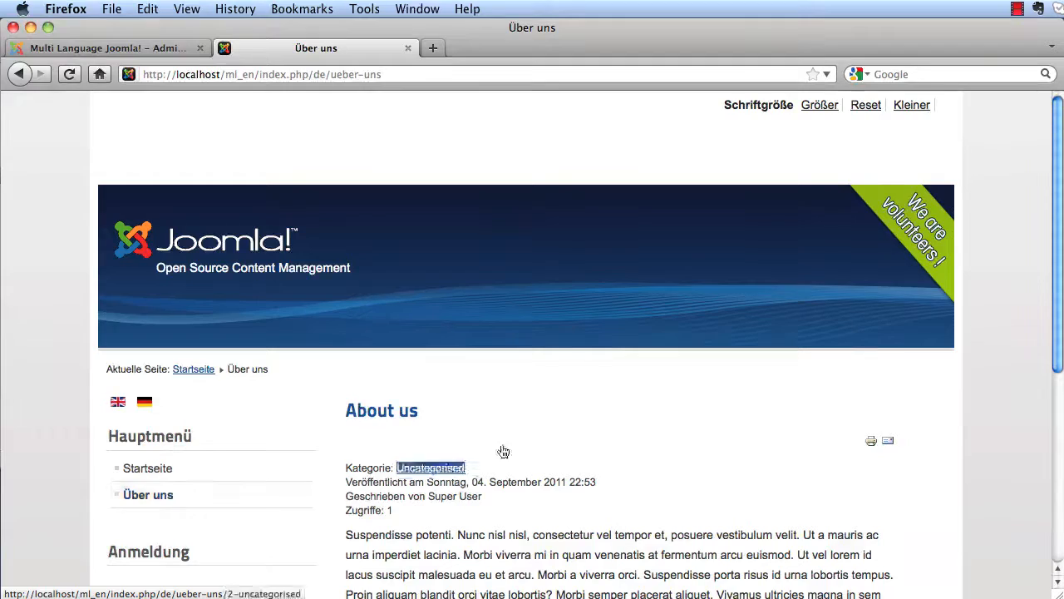
- Look over the front-end Über uns page, then return to the administration menu items list
scroll(499, 382, down, 5)
scroll(511, 368, up, 5)
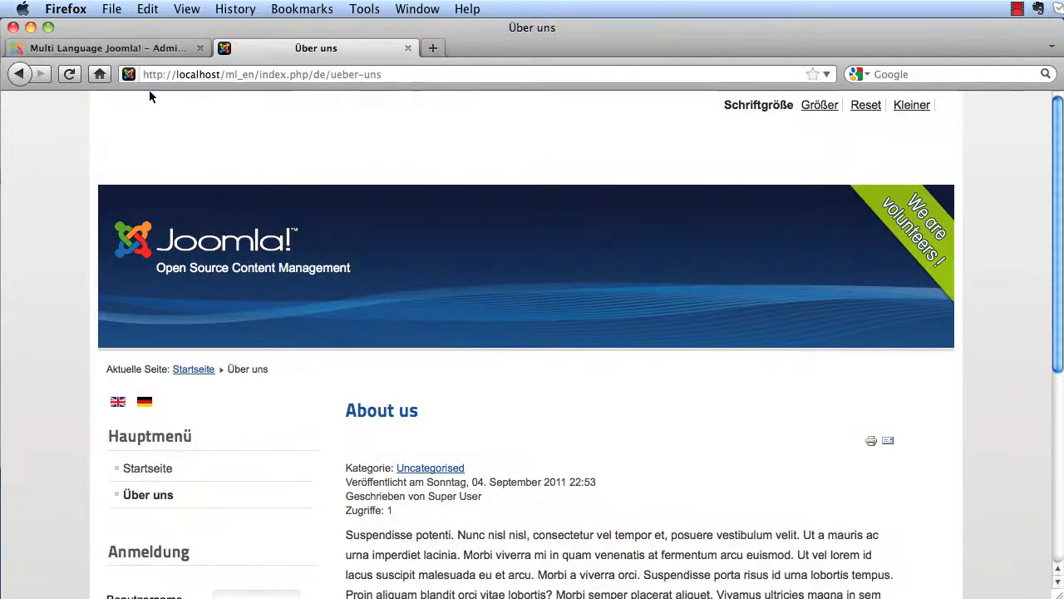
click(129, 49)
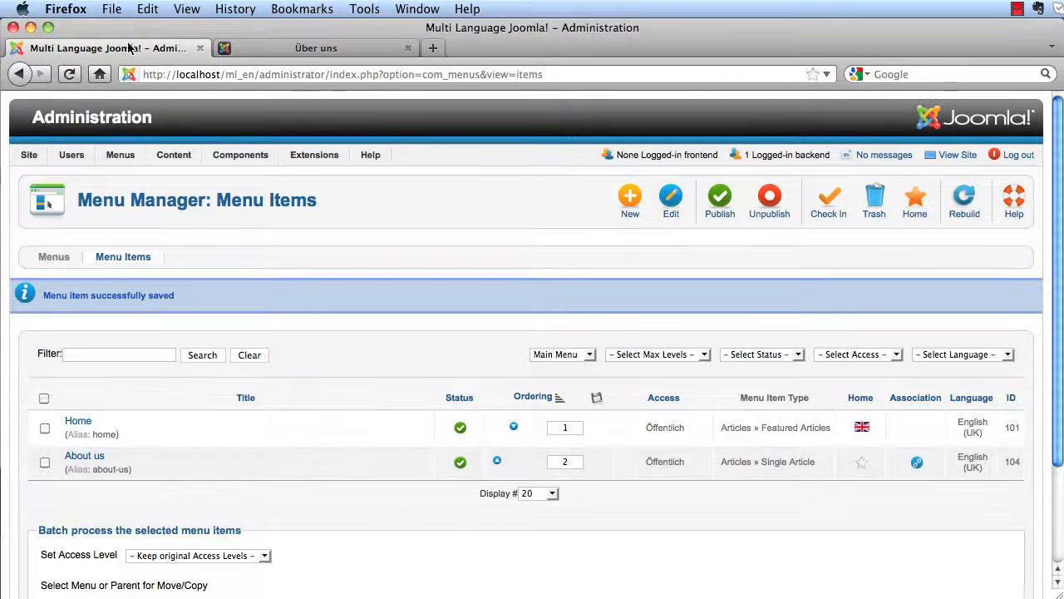
- Relink the Hauptmenü's Über uns item to the Über uns article and save it
mouse_move(116, 156)
mouse_move(137, 242)
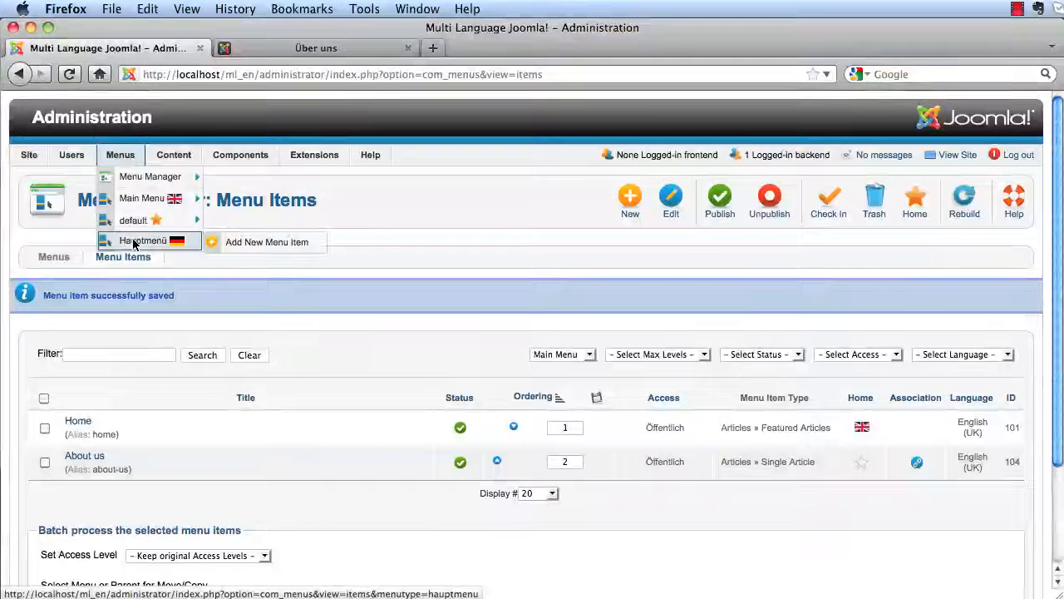
click(138, 241)
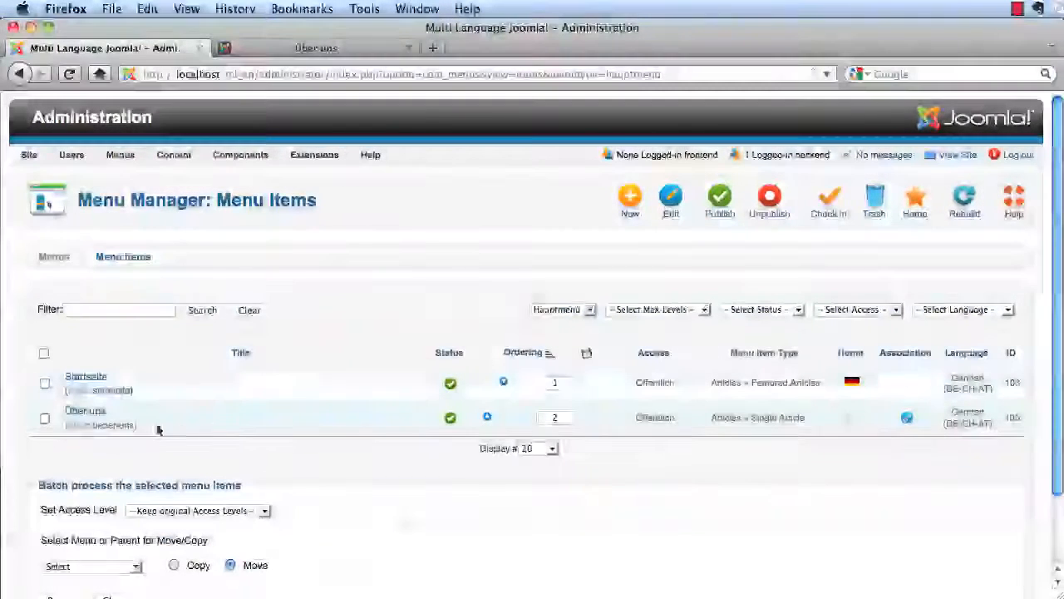
click(88, 415)
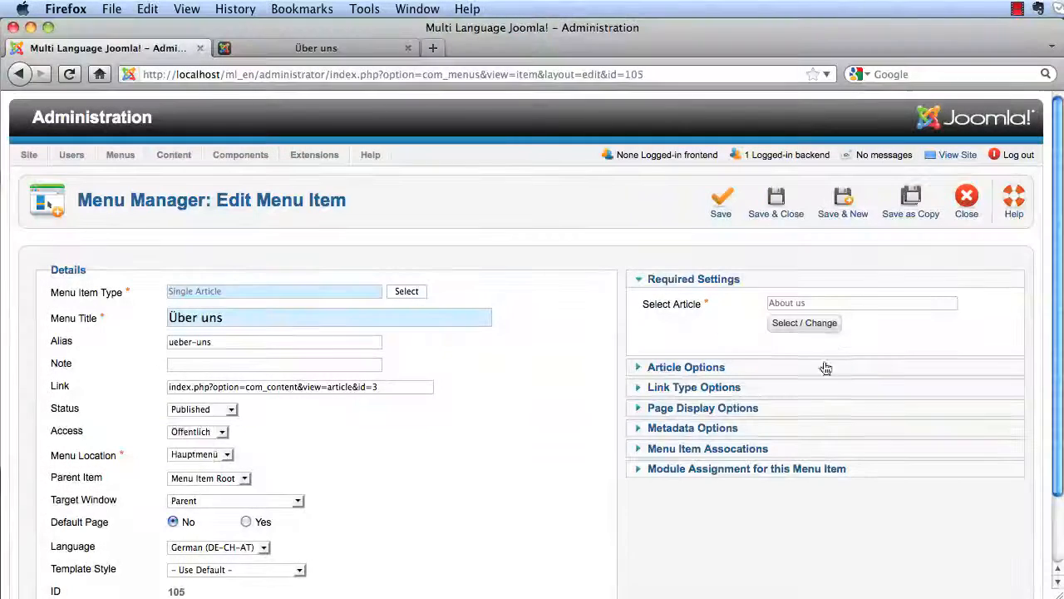
click(798, 326)
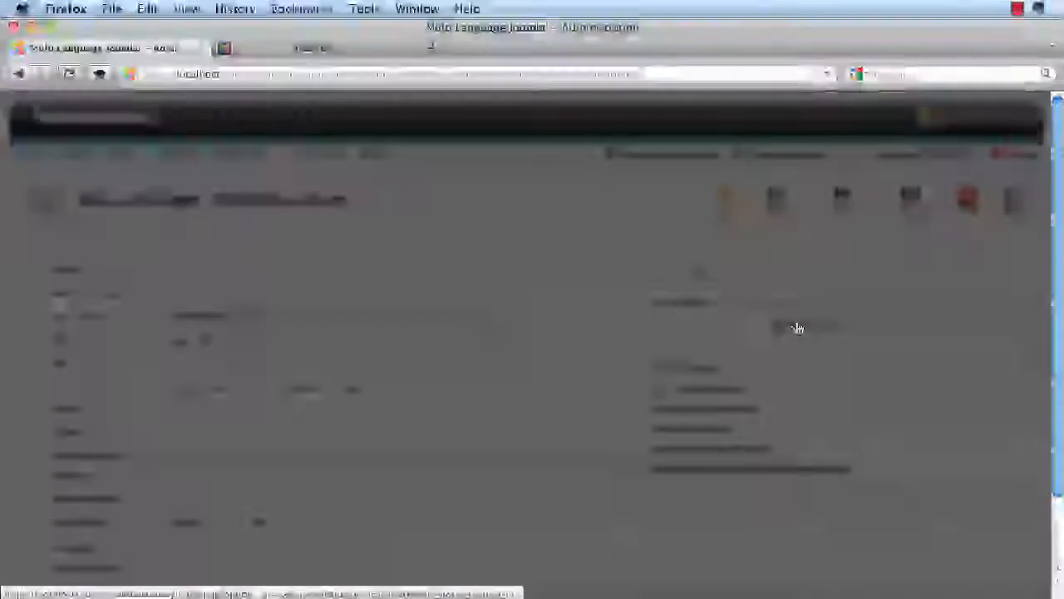
click(227, 346)
click(778, 213)
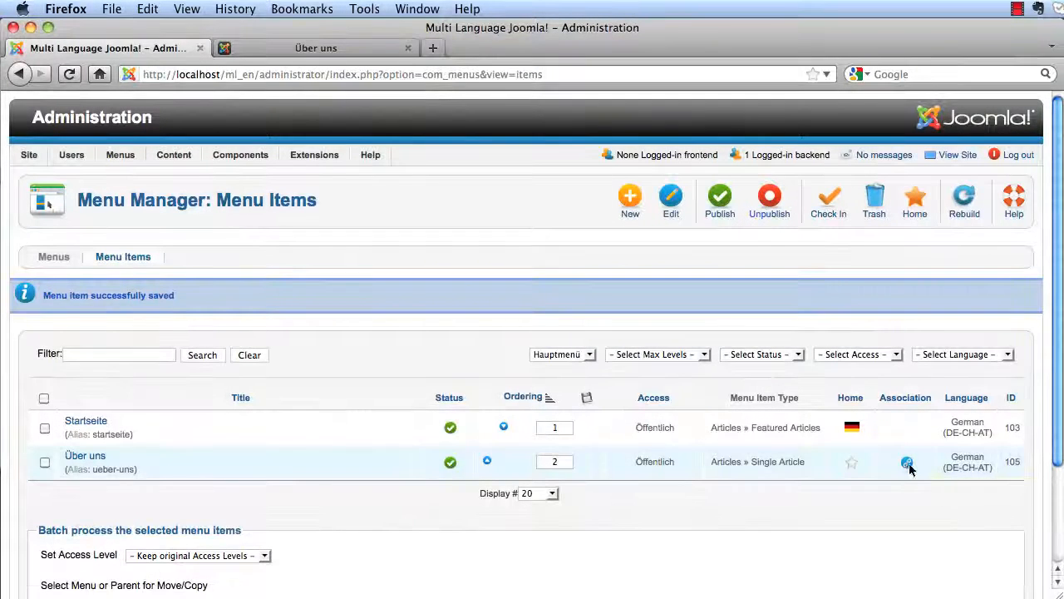
mouse_move(907, 466)
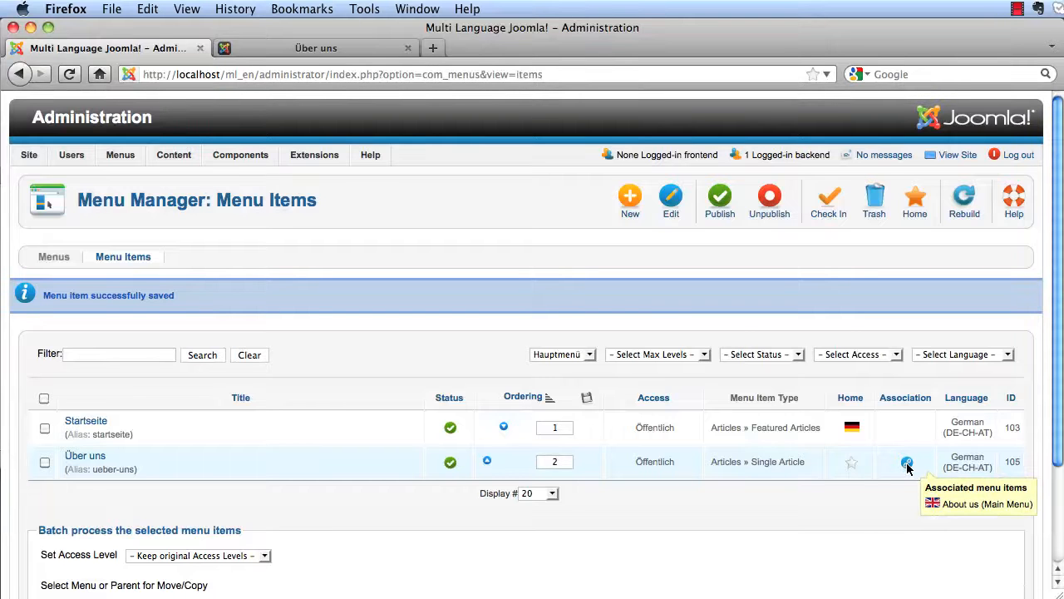
click(254, 53)
- Reload the German Über uns page, which now shows the Über uns article
click(141, 498)
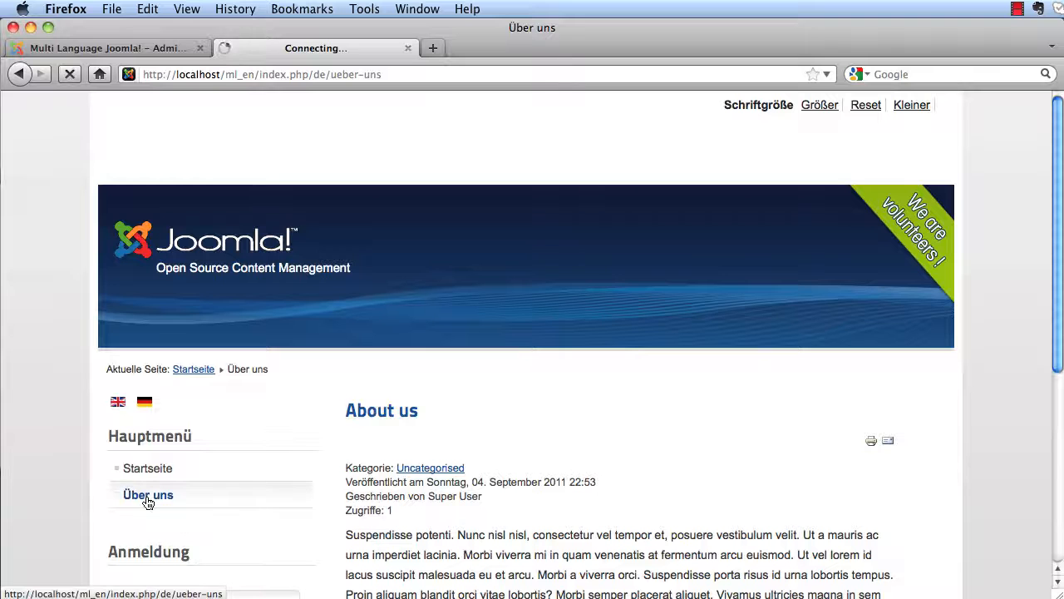
triple_click(381, 412)
click(382, 412)
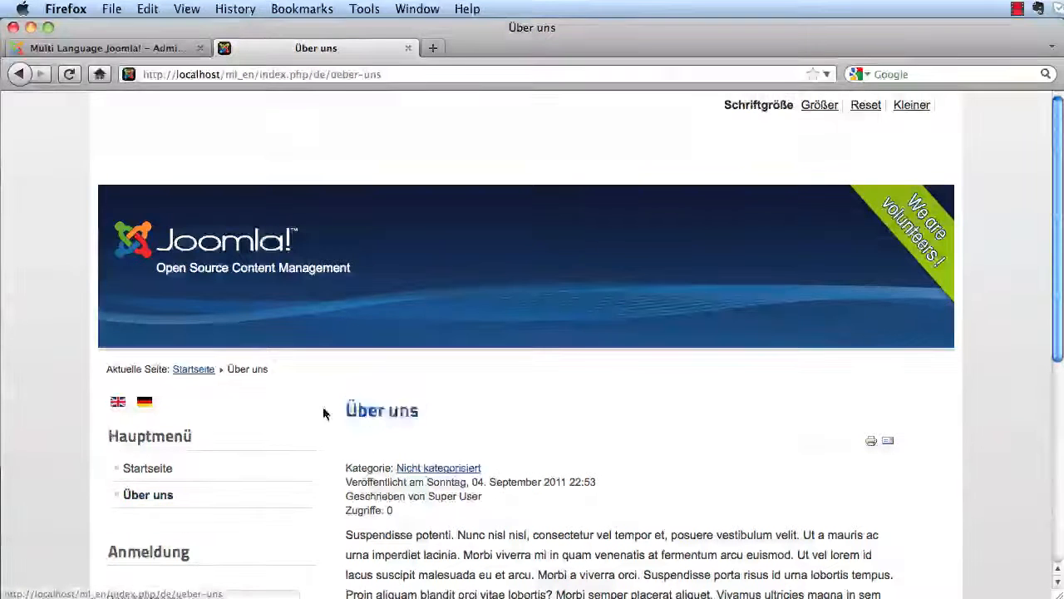
- Switch the site to English and back to German to confirm About us and Über uns swap
click(119, 403)
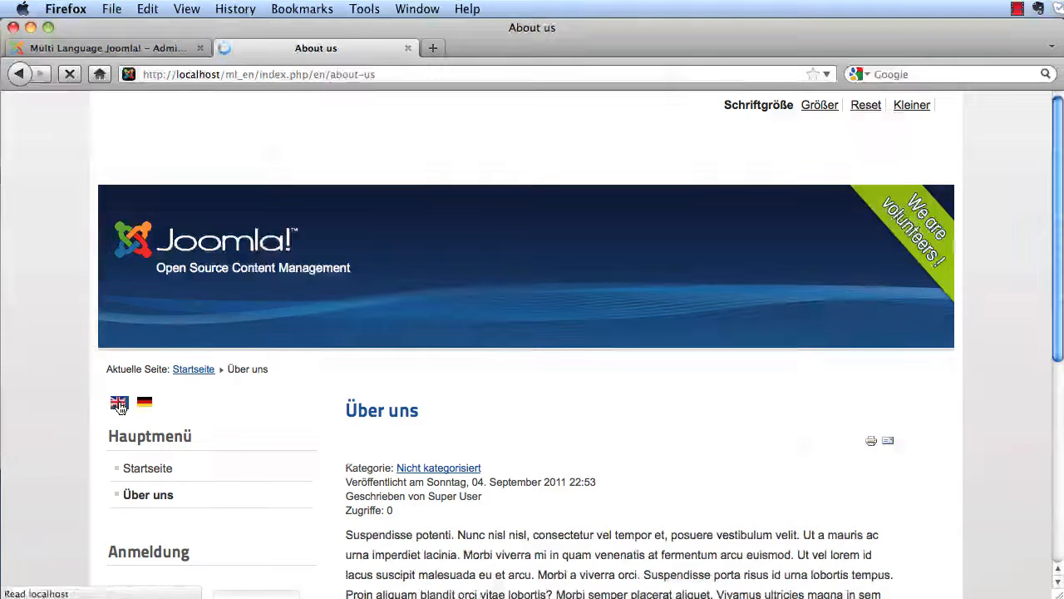
click(146, 407)
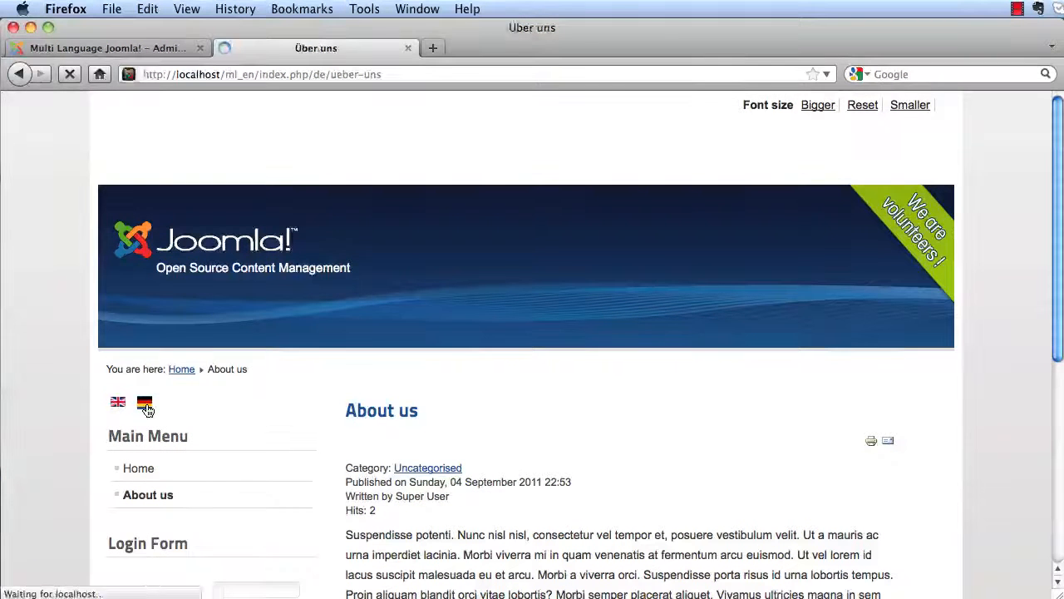
scroll(552, 369, down, 10)
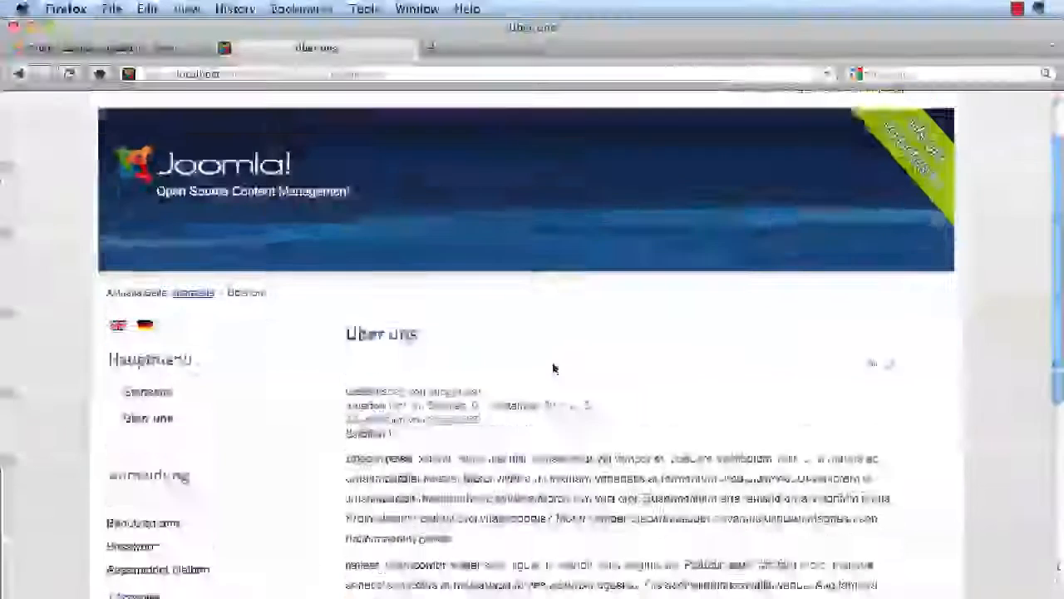
scroll(552, 370, up, 10)
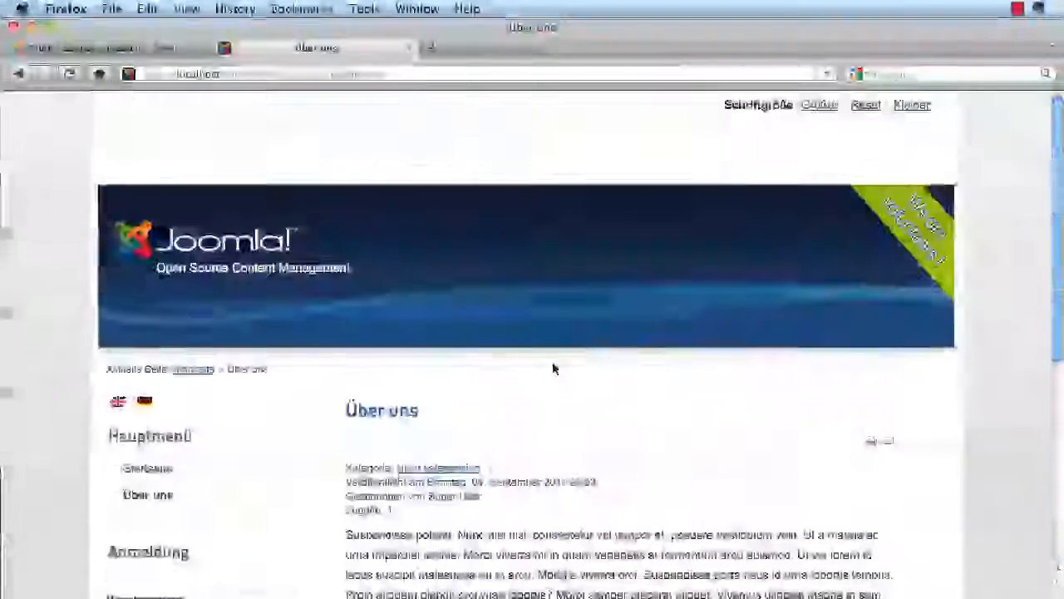